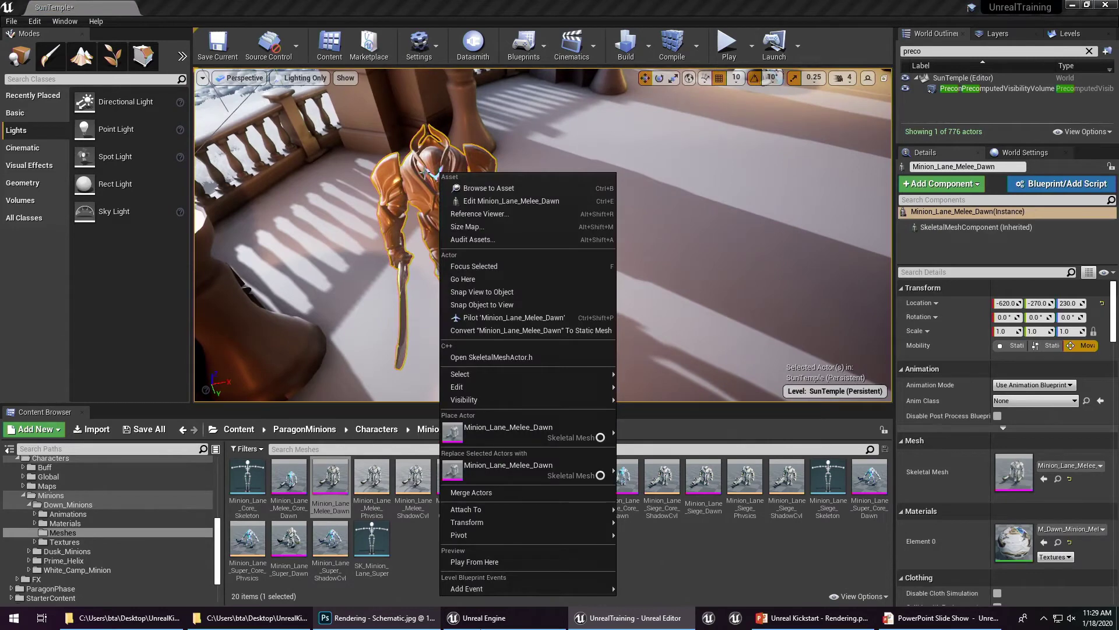
# Open the Minion_Lane_Super_Core_Physics asset, inspect its collision bodies around the character, and close the asset.
pyautogui.click(411, 561)
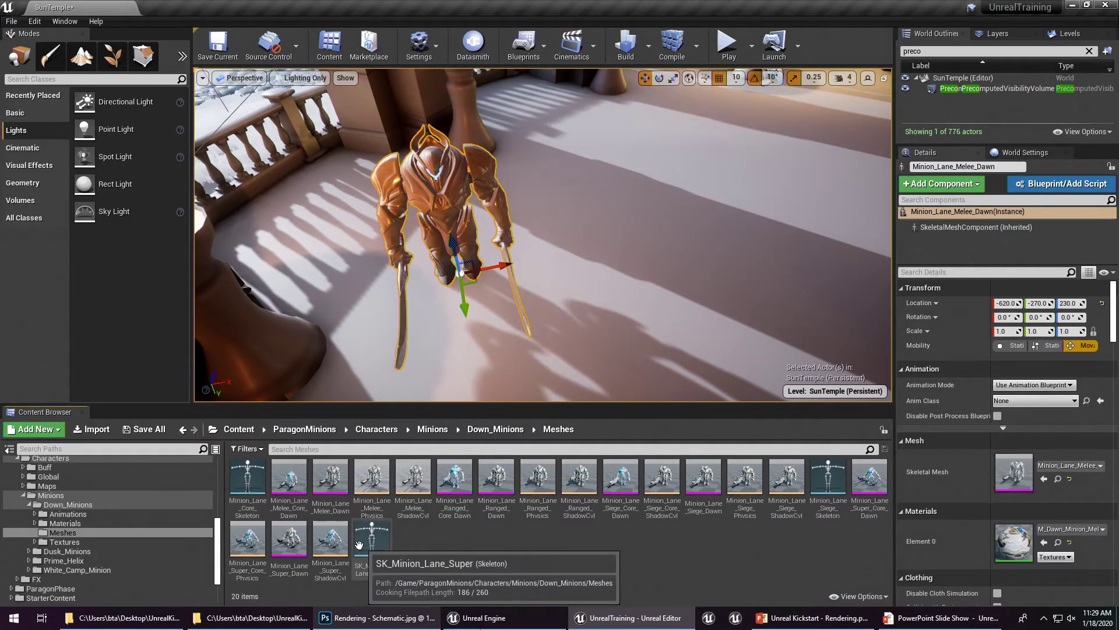
pyautogui.doubleClick(254, 555)
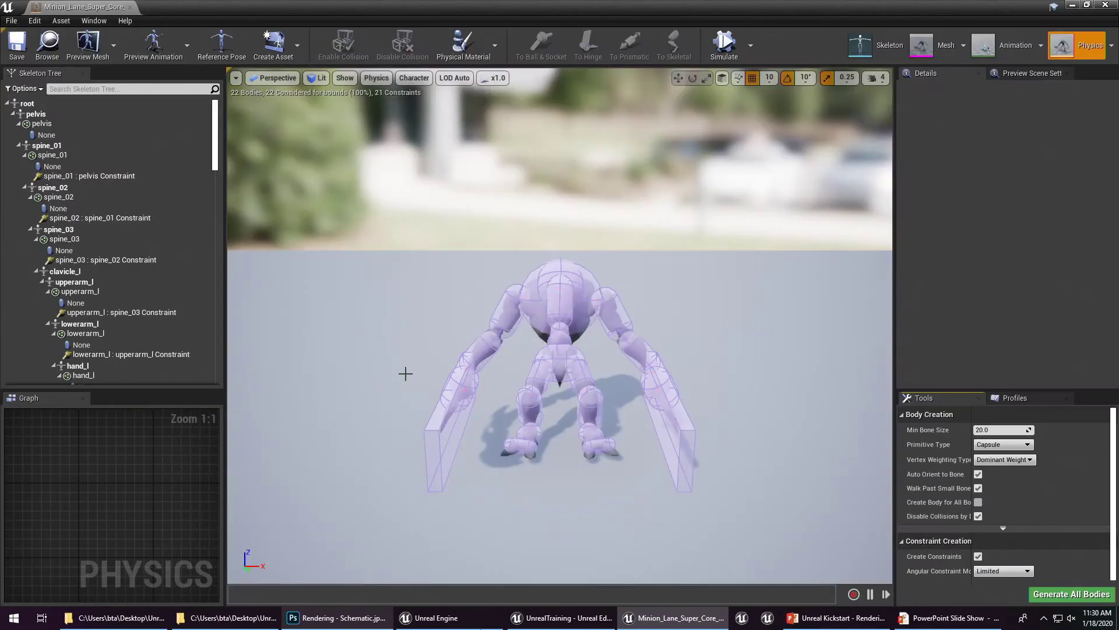
pyautogui.moveTo(586, 404)
pyautogui.mouseDown(button='right')
pyautogui.moveTo(590, 431)
pyautogui.moveTo(593, 417)
pyautogui.mouseUp(button='right')
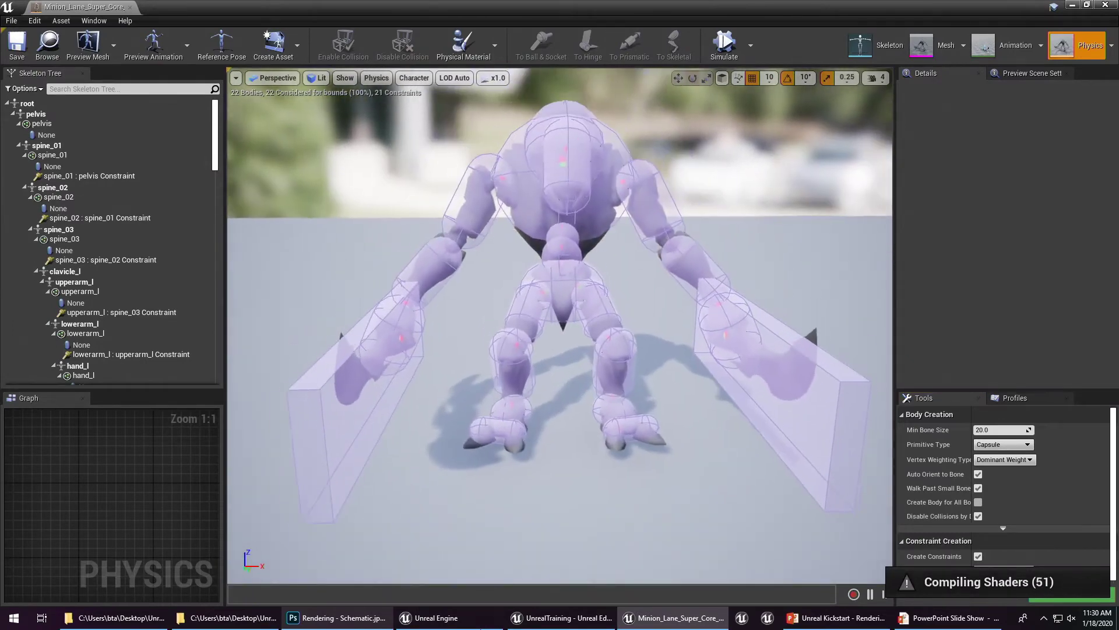
pyautogui.moveTo(598, 325); pyautogui.dragTo(598, 325, button='right')
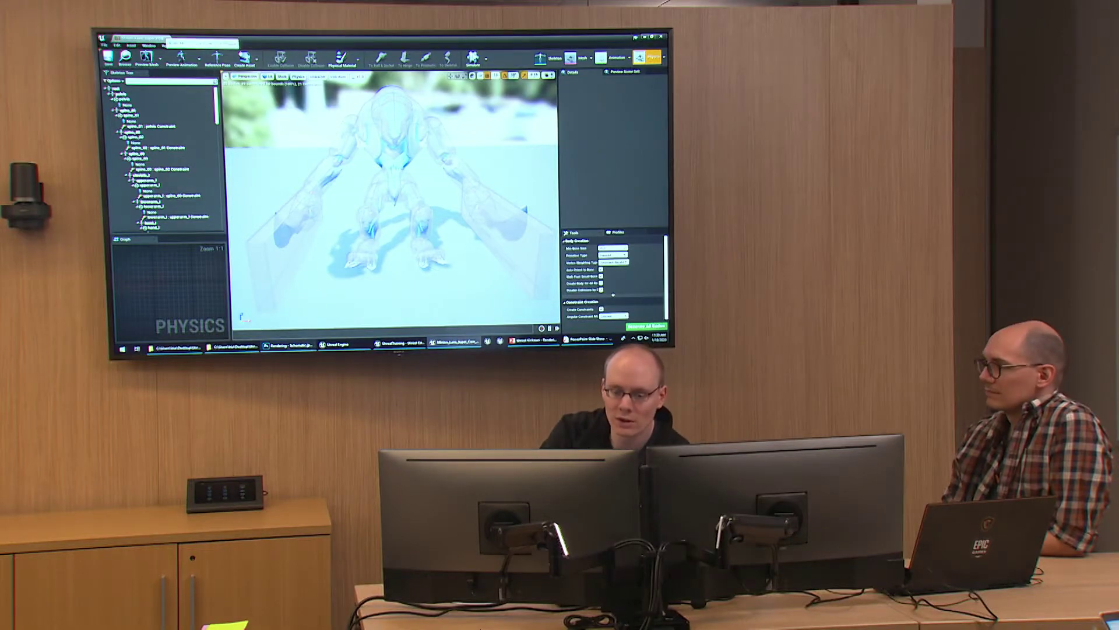
pyautogui.click(164, 38)
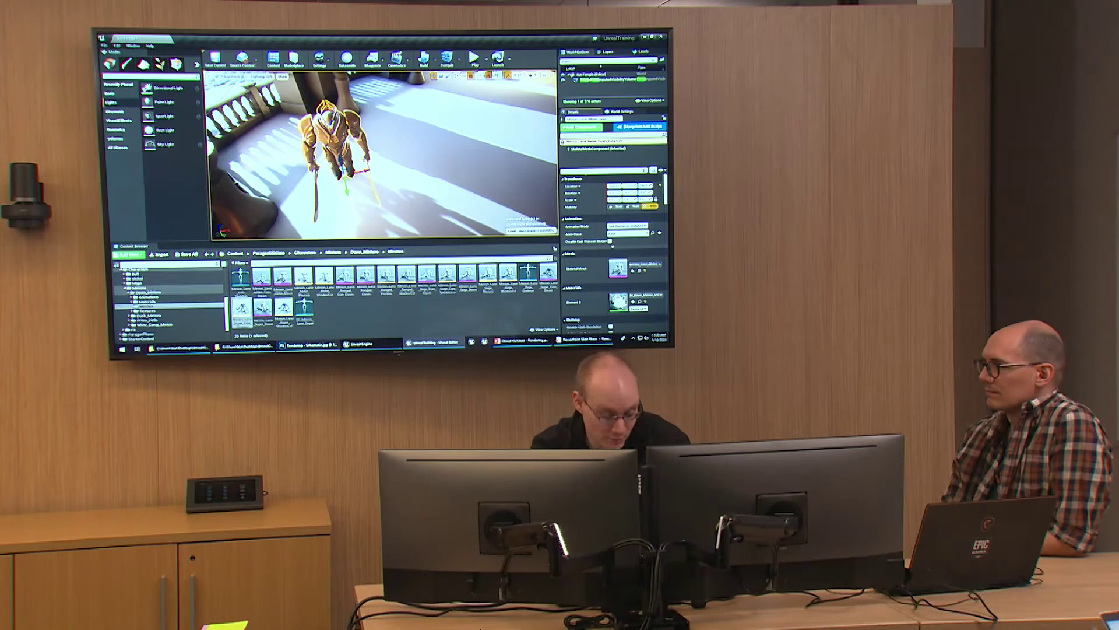
pyautogui.hotkey('alt', 'Tab')
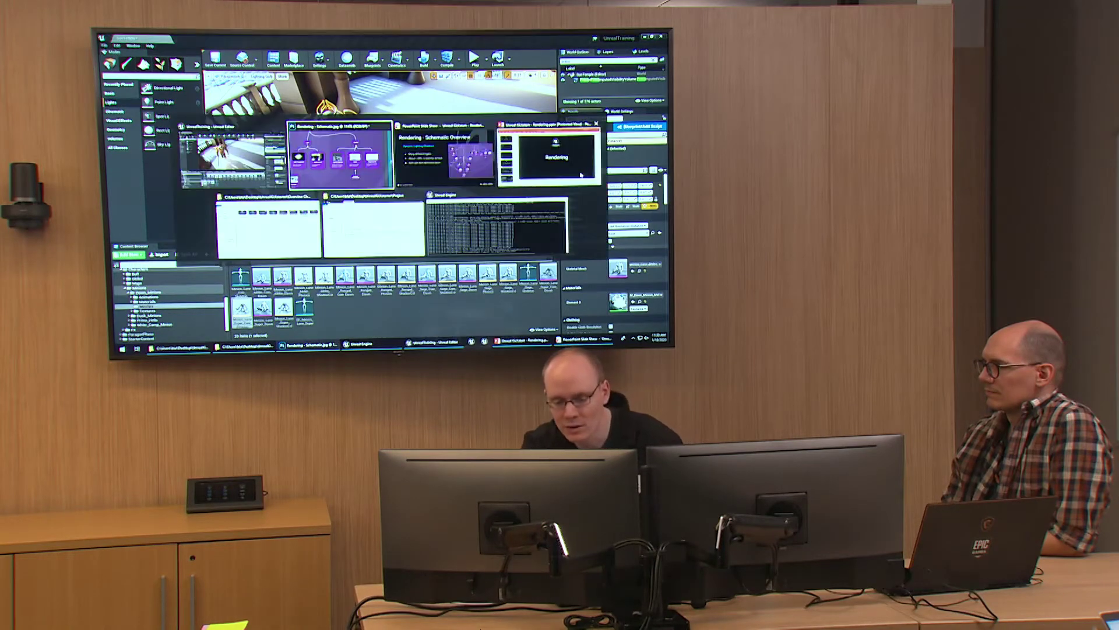
pyautogui.hotkey('alt', 'Tab')
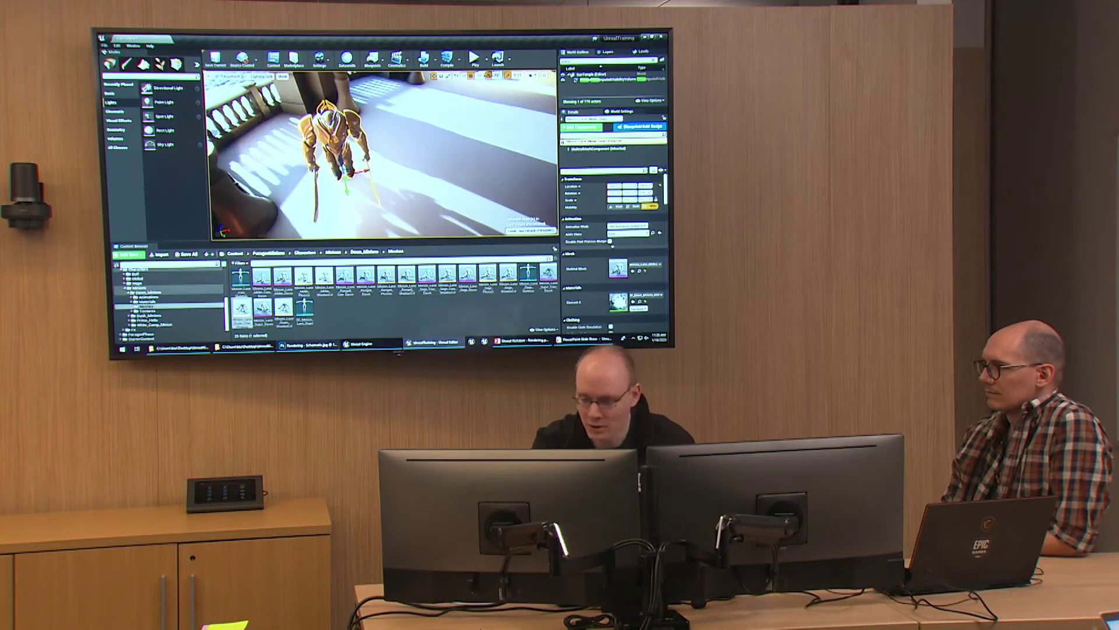
# Filter the minion's details by "capsul", enable Capsule Direct Shadow, and inspect the character's shadow on the floor.
pyautogui.click(603, 171)
pyautogui.write('c')
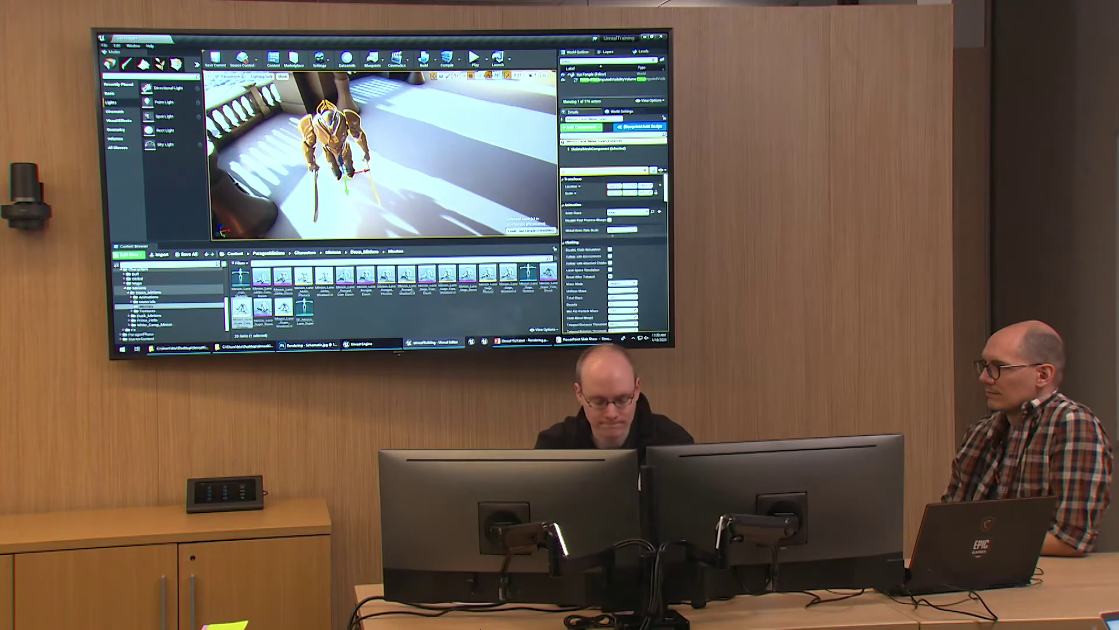
pyautogui.write('apsul')
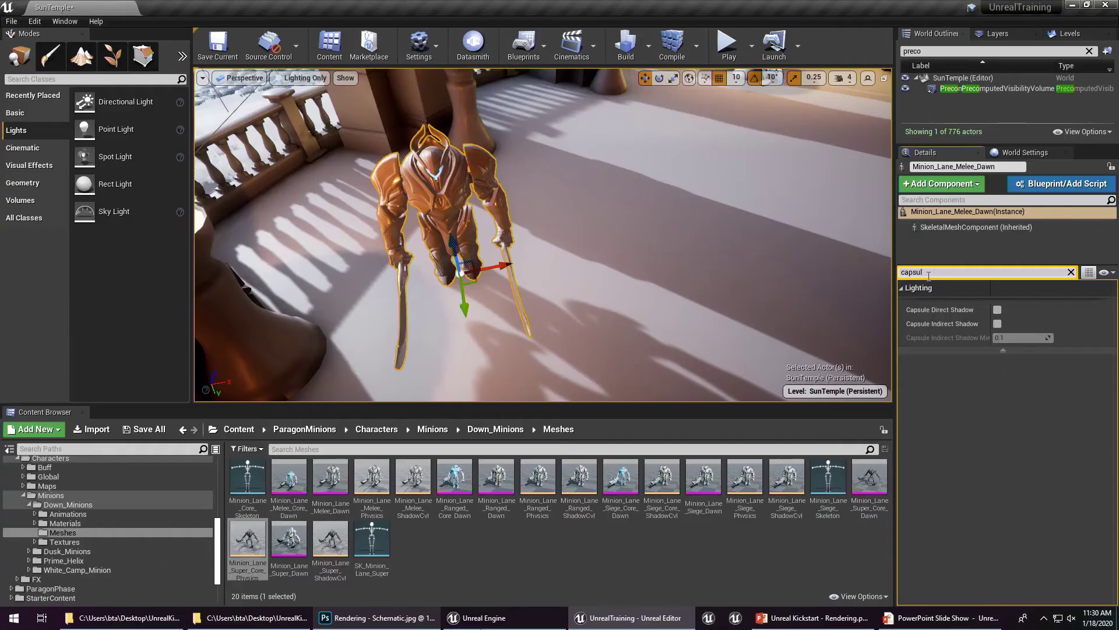
pyautogui.click(997, 310)
pyautogui.moveTo(542, 233); pyautogui.dragTo(560, 257, button='right')
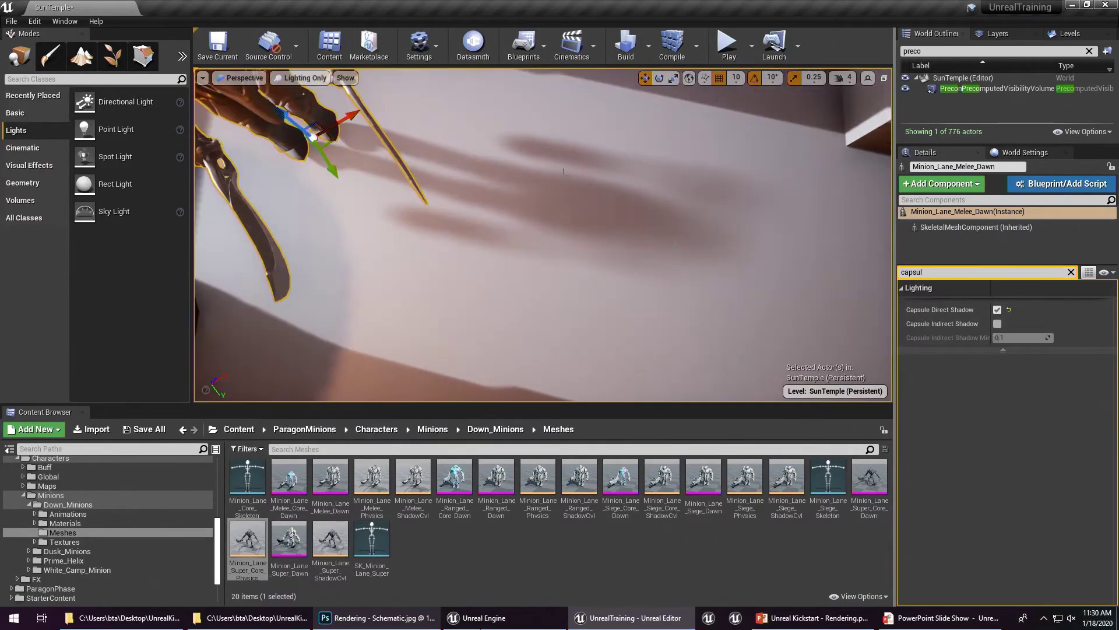
pyautogui.moveTo(661, 213)
pyautogui.mouseDown(button='right')
pyautogui.moveTo(659, 224)
pyautogui.moveTo(667, 204)
pyautogui.moveTo(661, 214)
pyautogui.mouseUp(button='right')
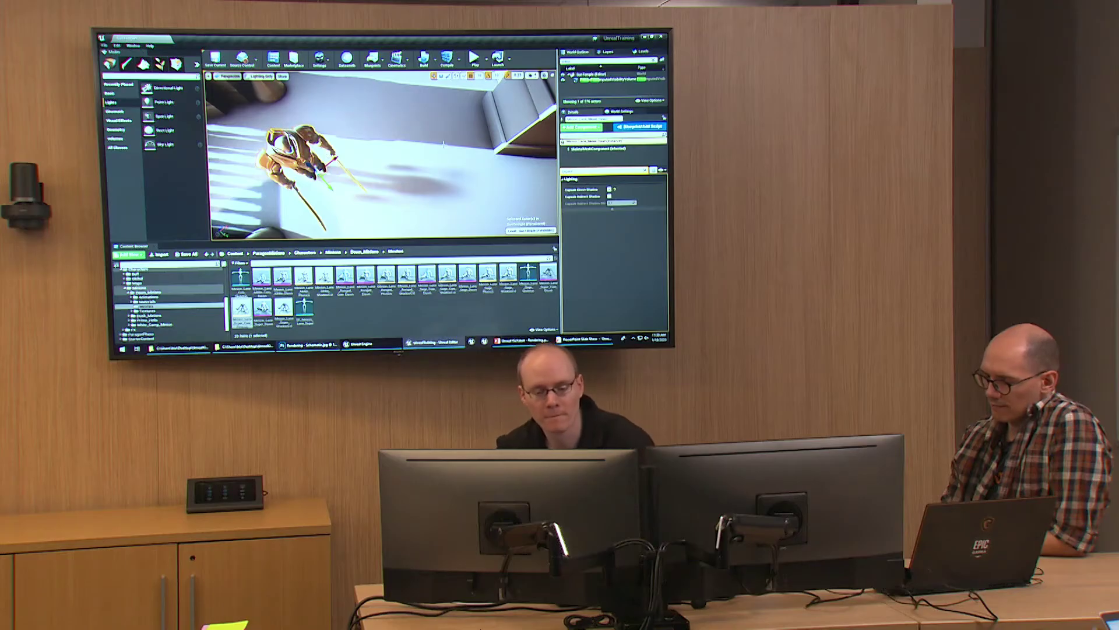
pyautogui.moveTo(381, 155); pyautogui.dragTo(390, 183, button='right')
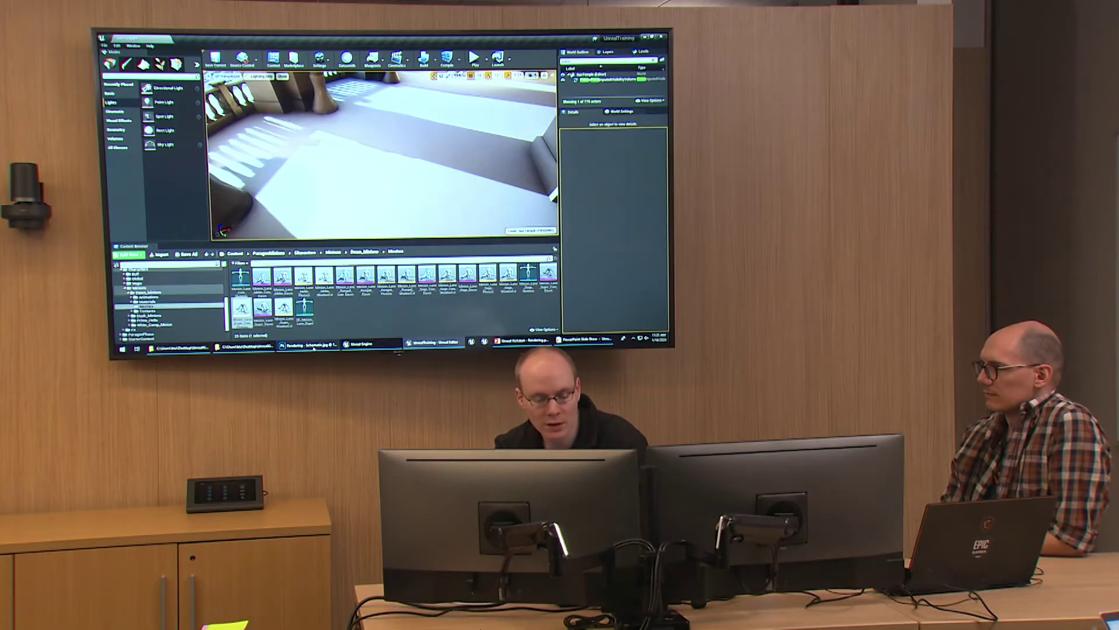
# Switch to the Rendering - Schematic image in Photoshop and marquee-select the DFAO card under Shadow.
pyautogui.hotkey('alt', 'Tab')
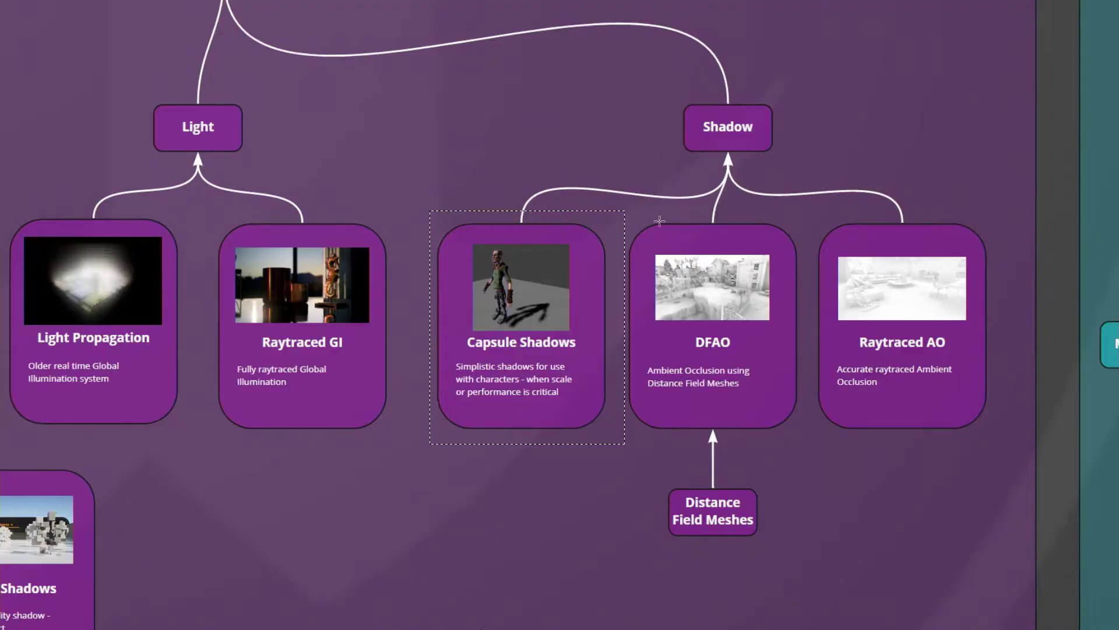
pyautogui.moveTo(625, 227); pyautogui.dragTo(805, 442)
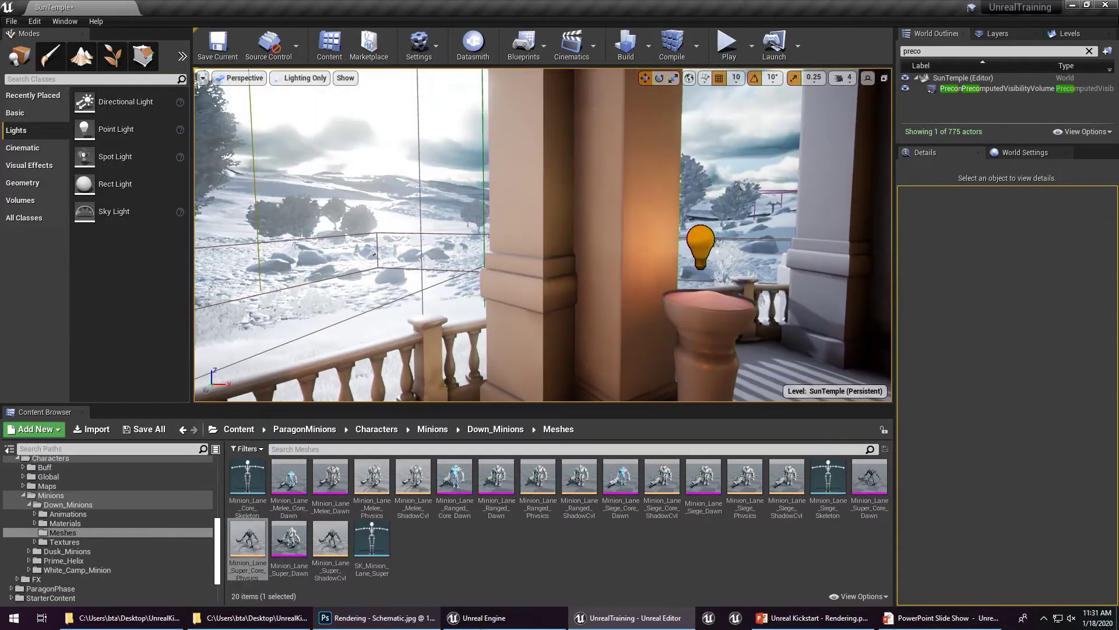
# Select the SkyLight outside the temple, clear the details filter, and review its Mobility and Distance Field Ambient Occlusion settings.
pyautogui.moveTo(543, 235); pyautogui.dragTo(577, 233, button='right')
pyautogui.press('w')
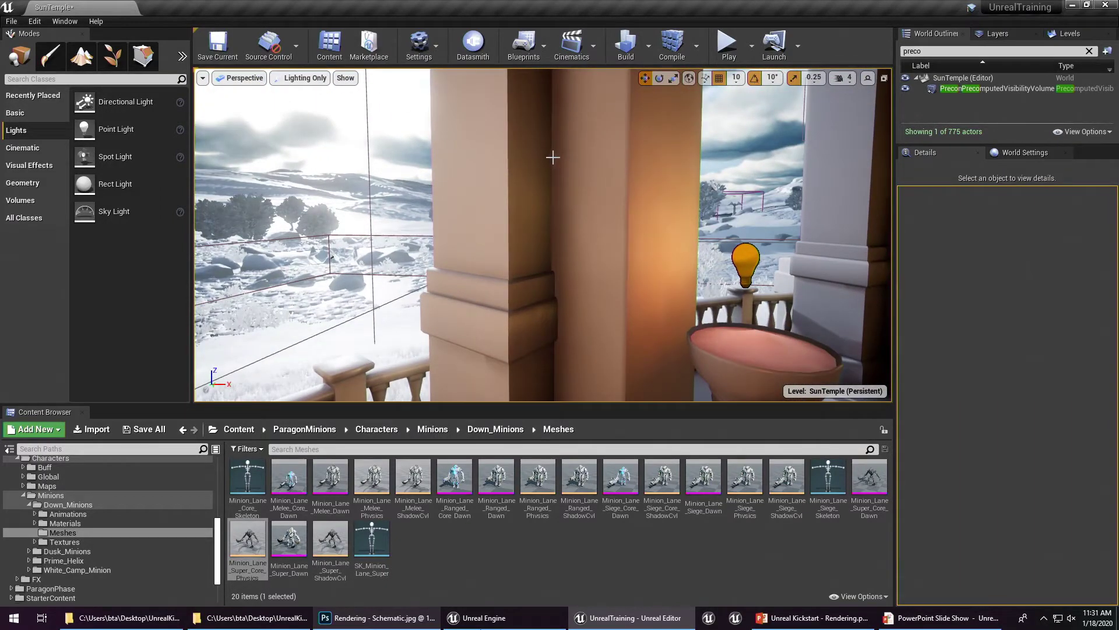
pyautogui.press('w')
pyautogui.moveTo(556, 169); pyautogui.dragTo(675, 257, button='right')
pyautogui.press('s')
pyautogui.press('w')
pyautogui.press('a')
pyautogui.click(675, 224)
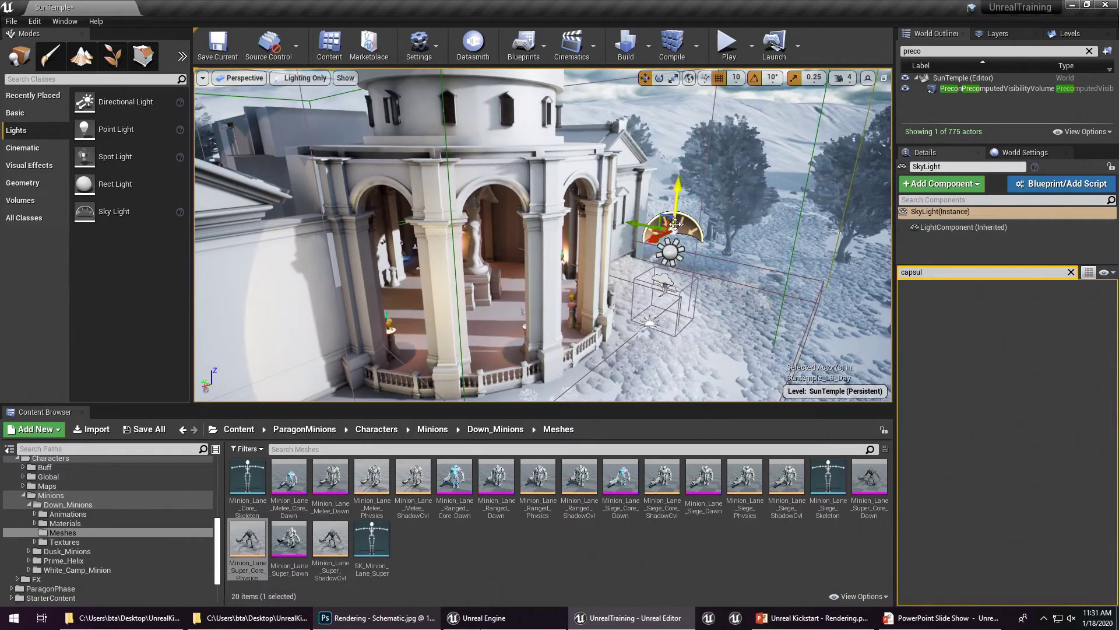
pyautogui.click(1072, 272)
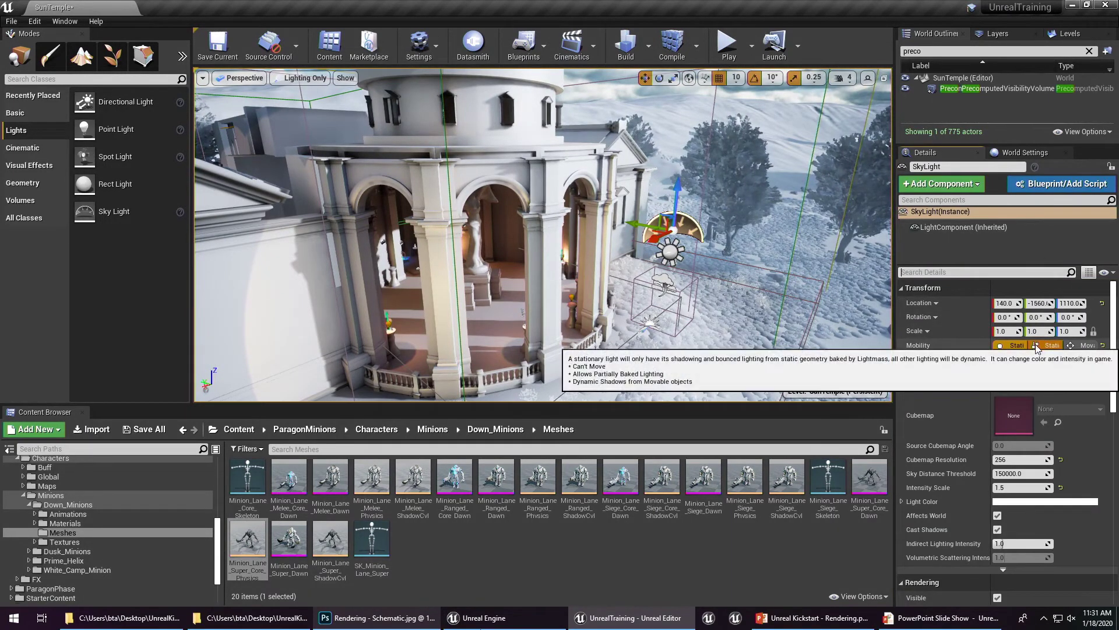
pyautogui.scroll(-5, 991, 402)
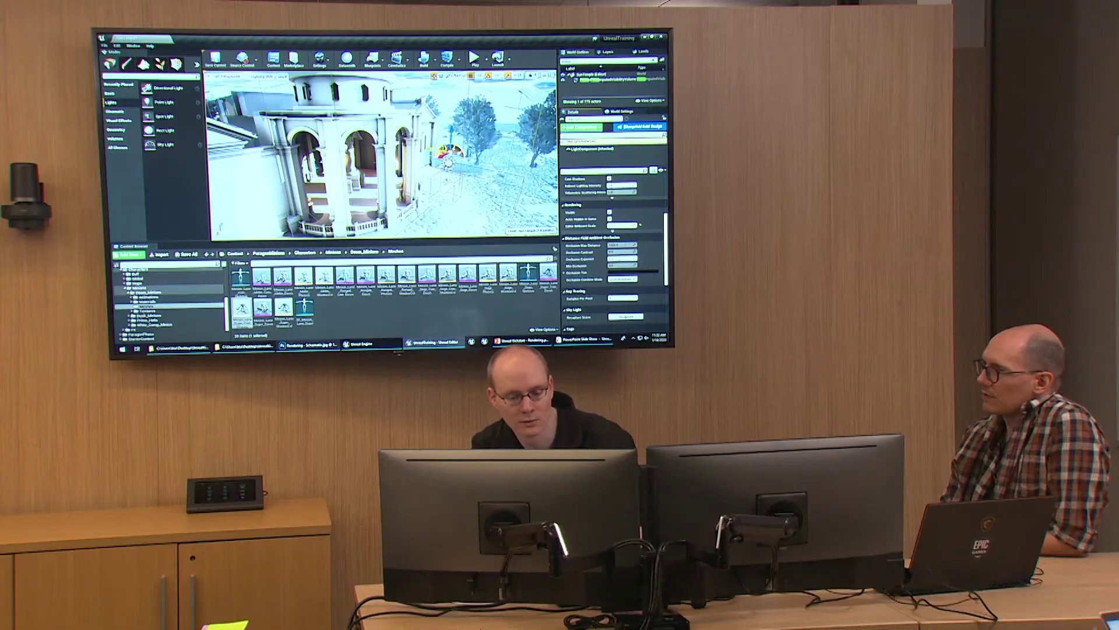
# Select the trim wall SM_TrimWall_23 on the temple's arched facade and examine its scale and mobility settings.
pyautogui.moveTo(383, 156); pyautogui.dragTo(433, 136, button='right')
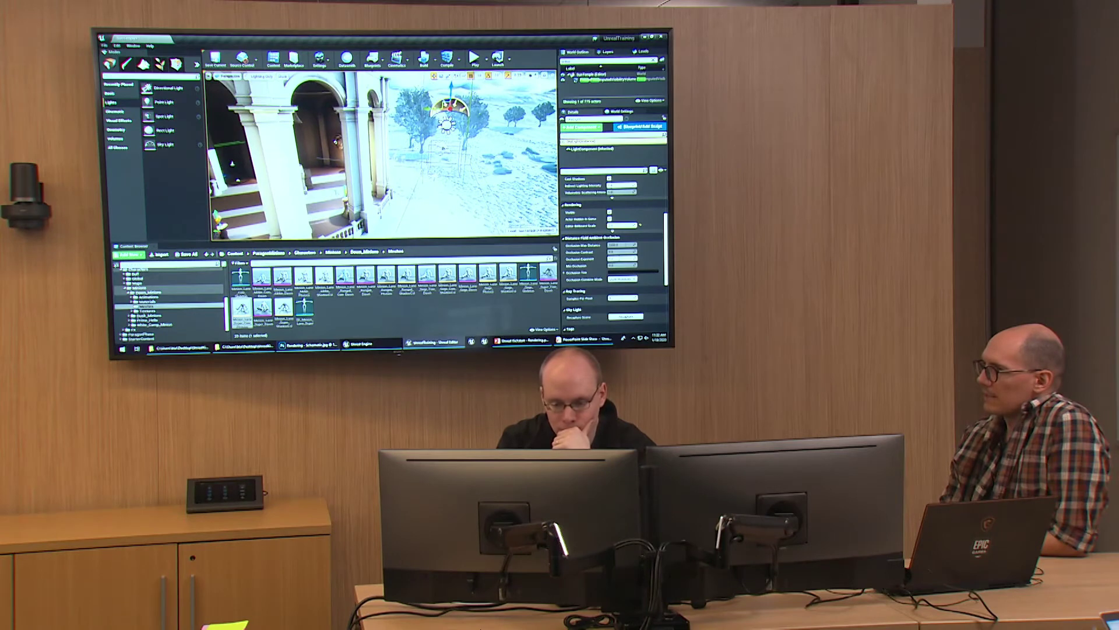
pyautogui.click(284, 141)
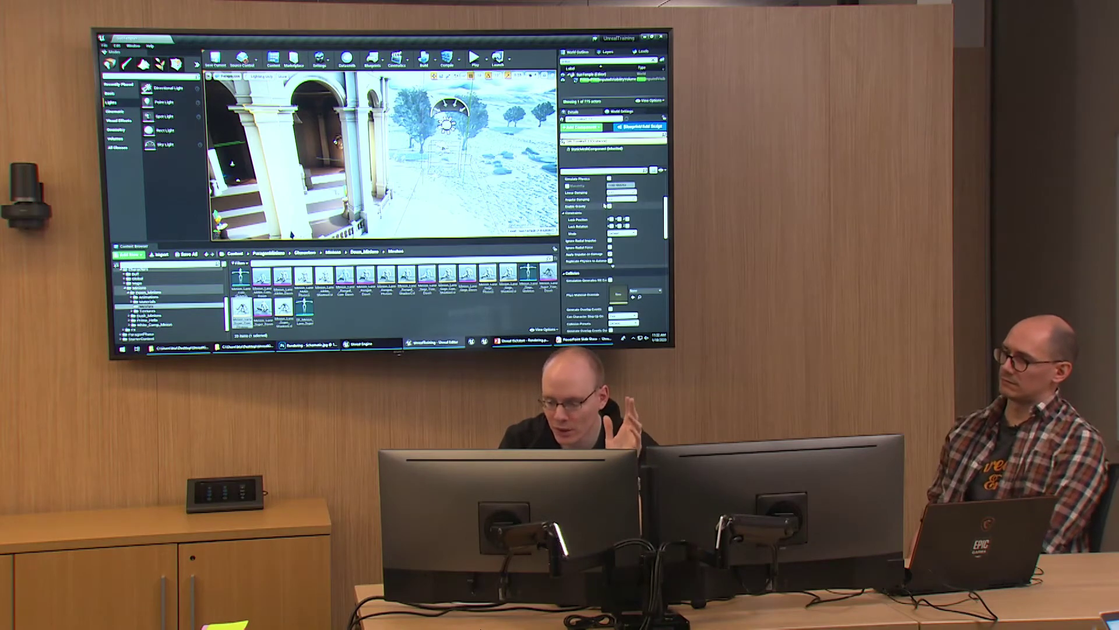
pyautogui.scroll(10, 605, 205)
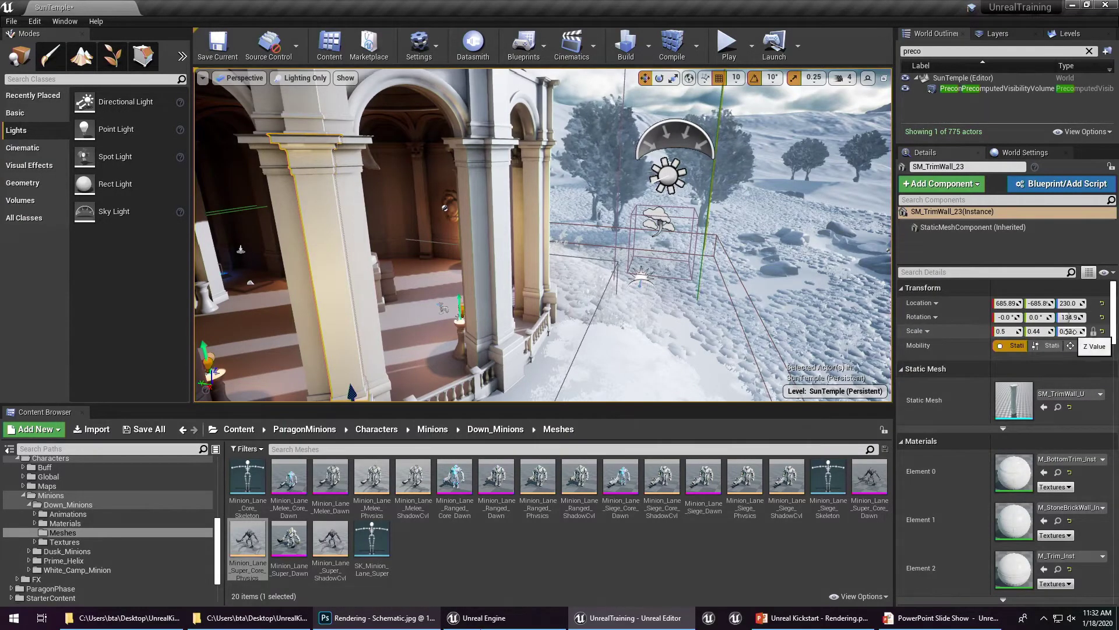
pyautogui.click(1037, 331)
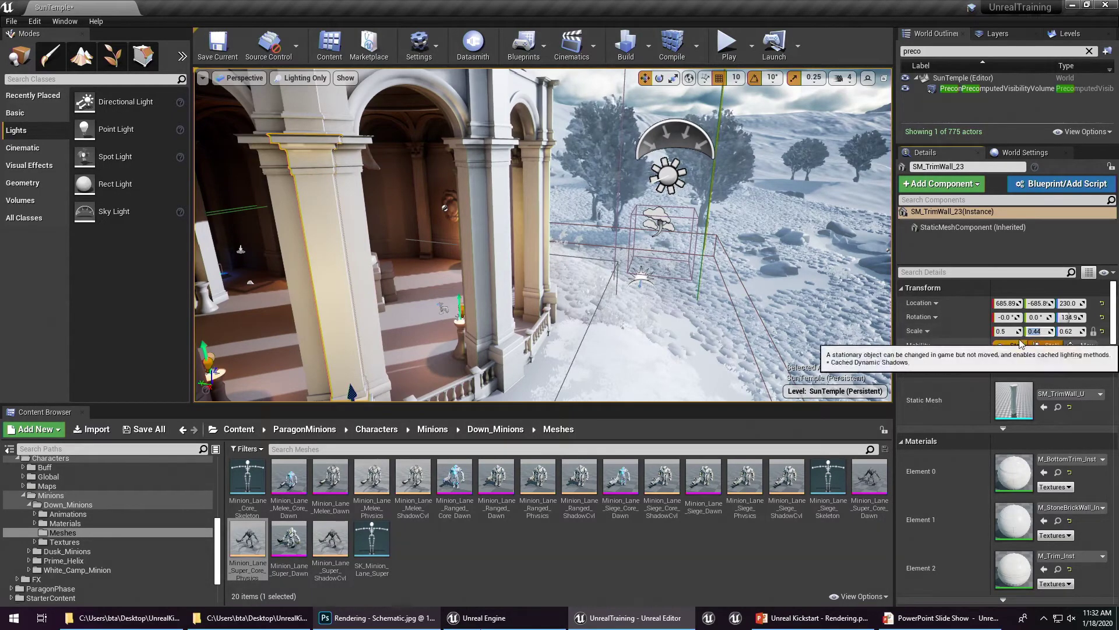
pyautogui.moveTo(666, 283)
pyautogui.mouseDown(button='right')
pyautogui.moveTo(652, 290)
pyautogui.moveTo(666, 284)
pyautogui.mouseUp(button='right')
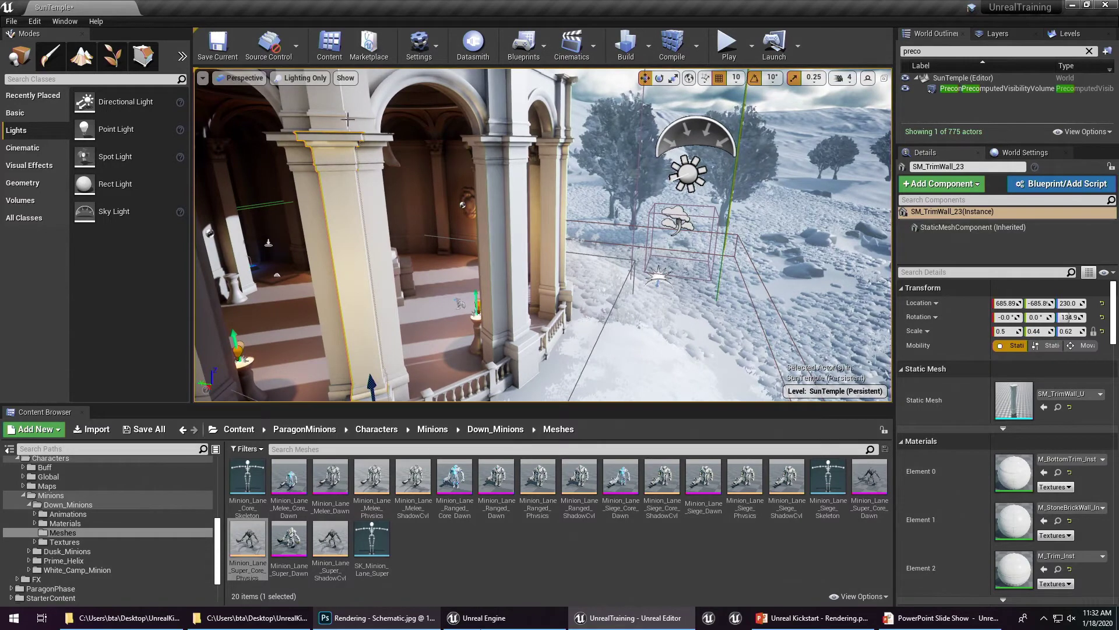
# Turn on the Mesh DistanceFields visualization in the viewport and examine the temple's arches in it.
pyautogui.click(345, 78)
pyautogui.moveTo(382, 388)
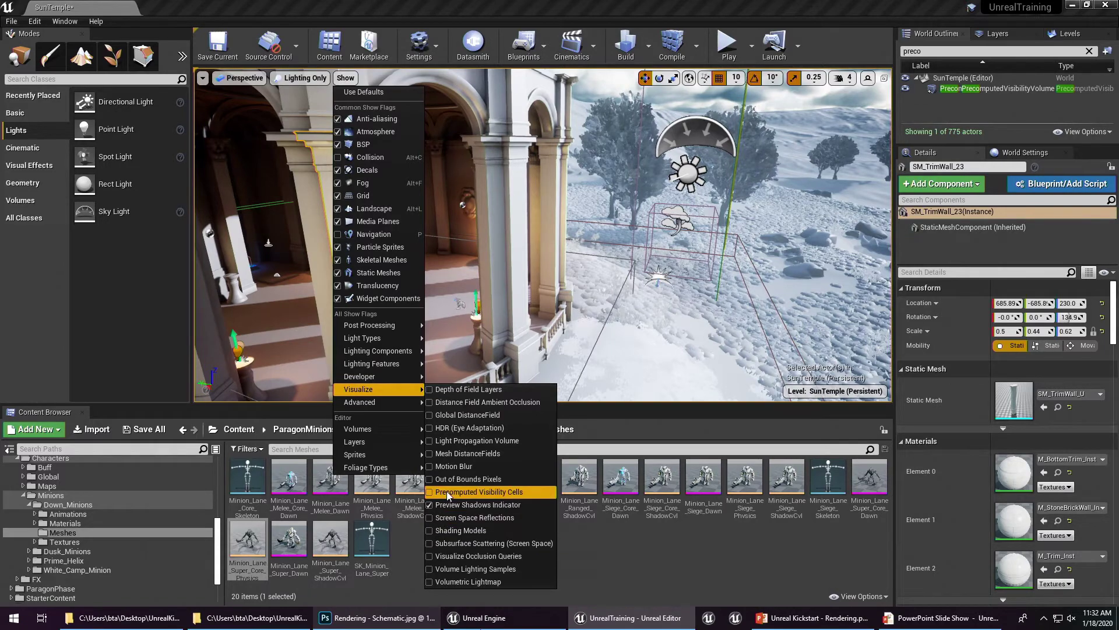
pyautogui.click(458, 454)
pyautogui.moveTo(542, 233); pyautogui.dragTo(507, 204, button='right')
pyautogui.press('w')
pyautogui.moveTo(507, 263); pyautogui.dragTo(577, 291, button='right')
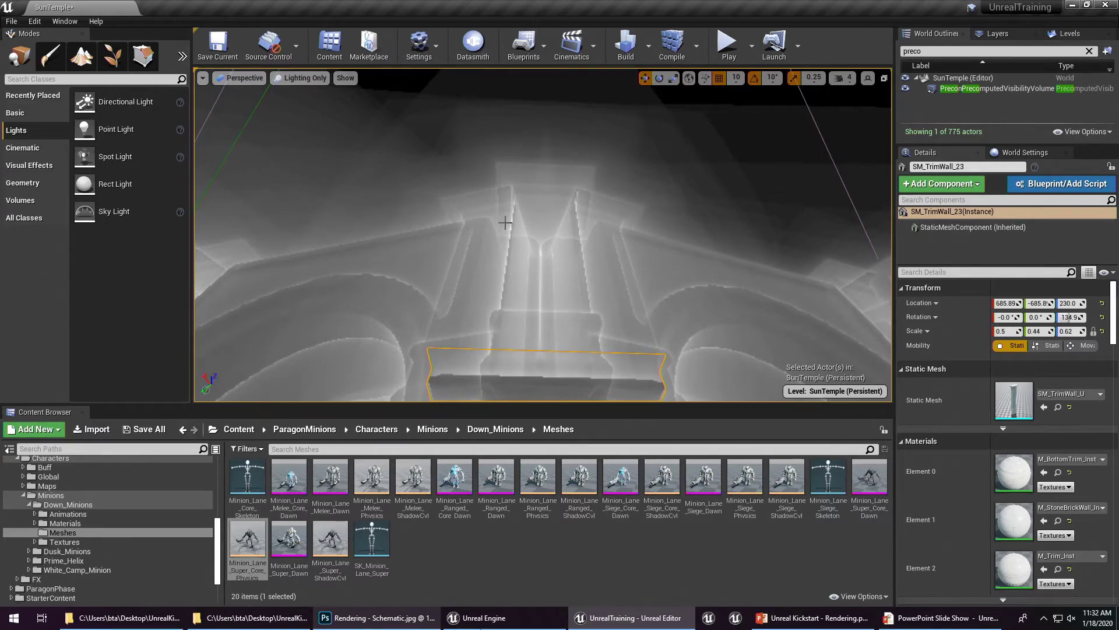
# Select the trim wall piece above the column to check its scale, and restore the viewport's default show flags.
pyautogui.moveTo(510, 225)
pyautogui.mouseDown(button='right')
pyautogui.moveTo(519, 256)
pyautogui.moveTo(514, 244)
pyautogui.mouseUp(button='right')
pyautogui.click(497, 216)
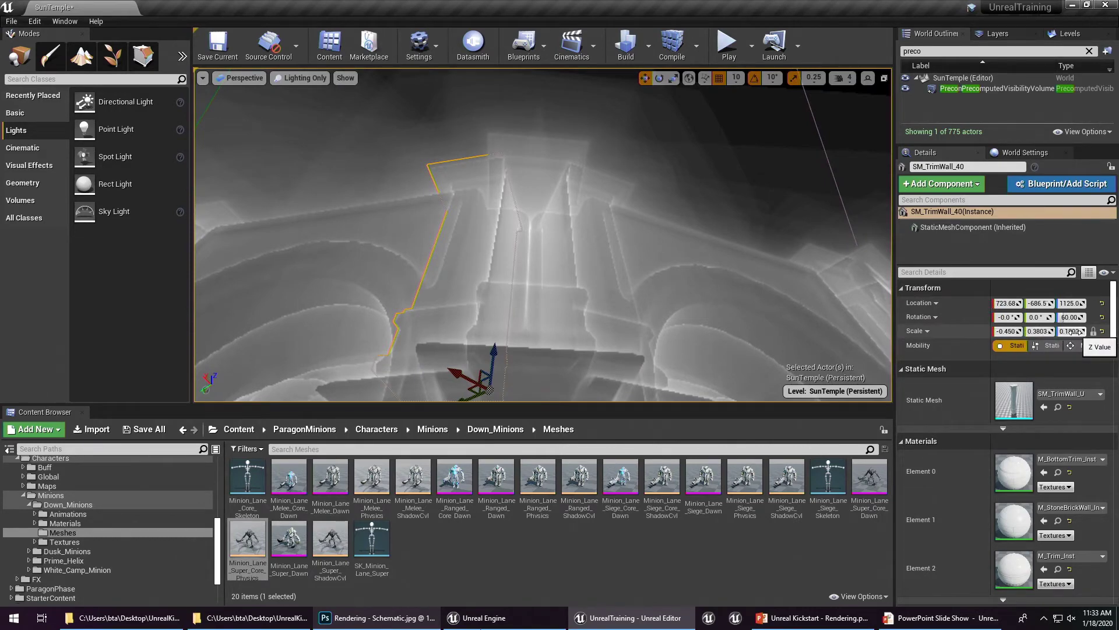
pyautogui.moveTo(752, 297); pyautogui.dragTo(787, 250, button='right')
pyautogui.moveTo(624, 204); pyautogui.dragTo(617, 212, button='right')
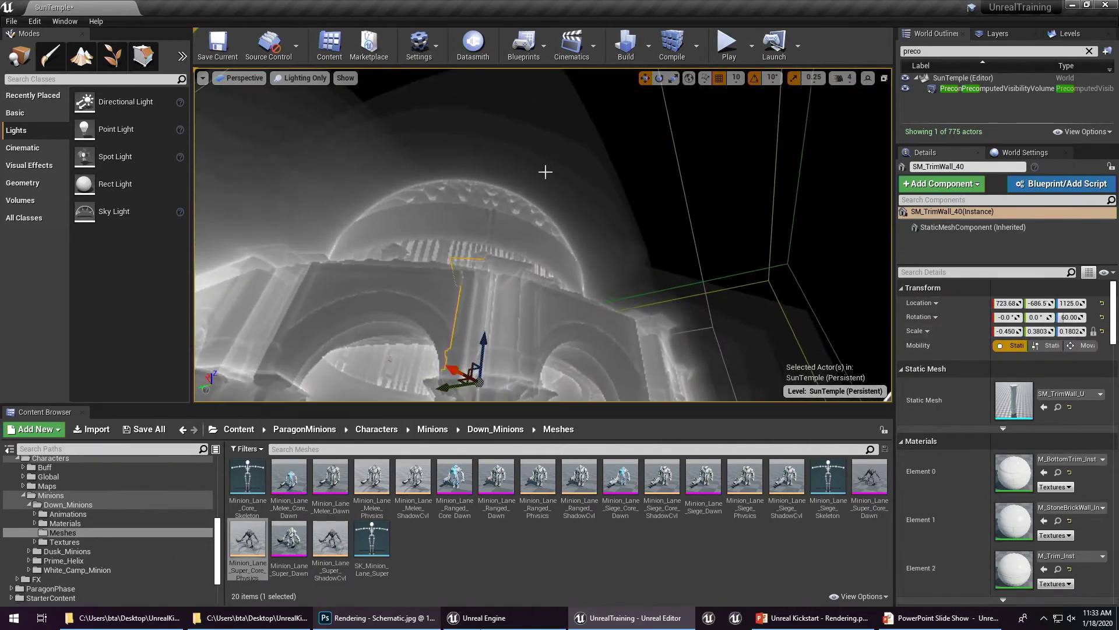
pyautogui.click(351, 82)
pyautogui.click(353, 94)
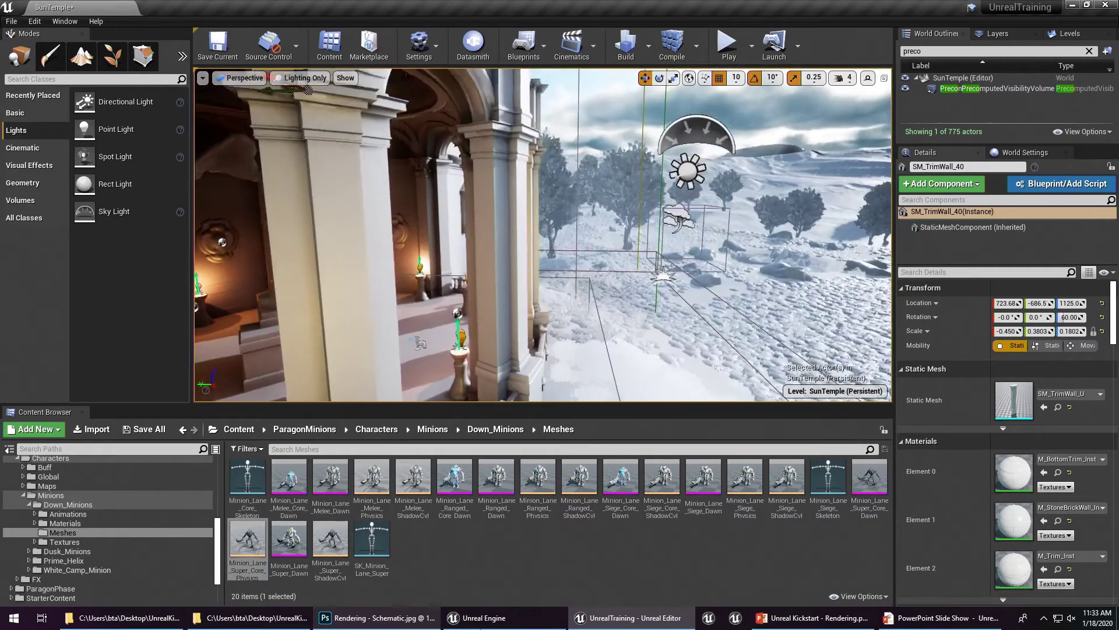
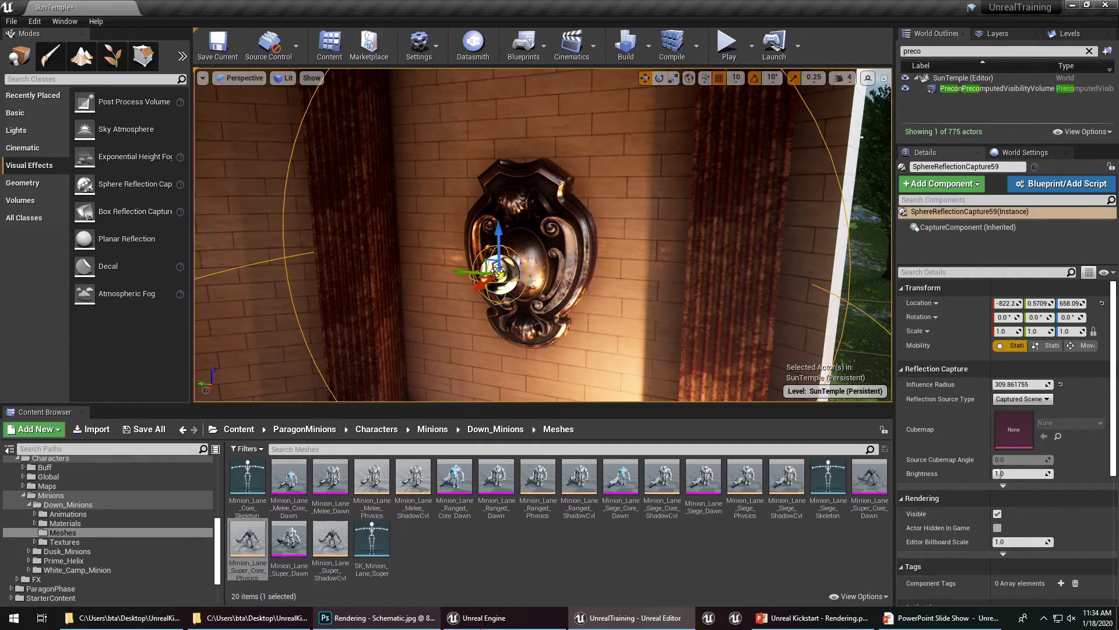
# Examine the reflections on the round wall ornament and the influence radius of the sphere reflection capture placed there.
pyautogui.moveTo(650, 278); pyautogui.dragTo(650, 315)
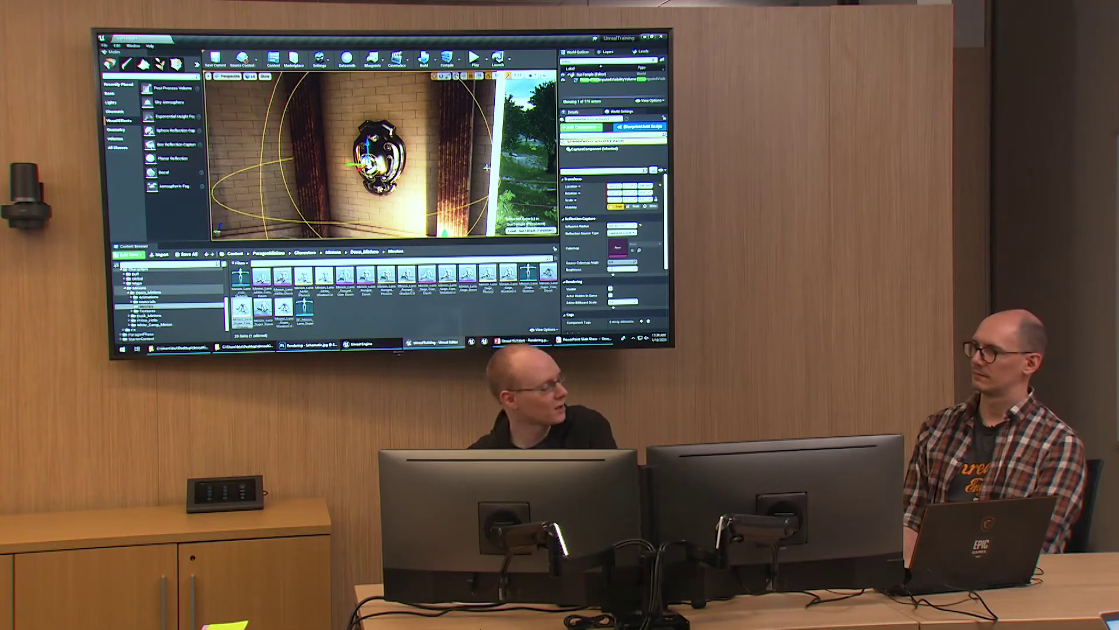
pyautogui.moveTo(417, 167); pyautogui.dragTo(417, 144, button='right')
pyautogui.press('w')
pyautogui.press('w')
pyautogui.press('s')
pyautogui.press('a')
pyautogui.press('s')
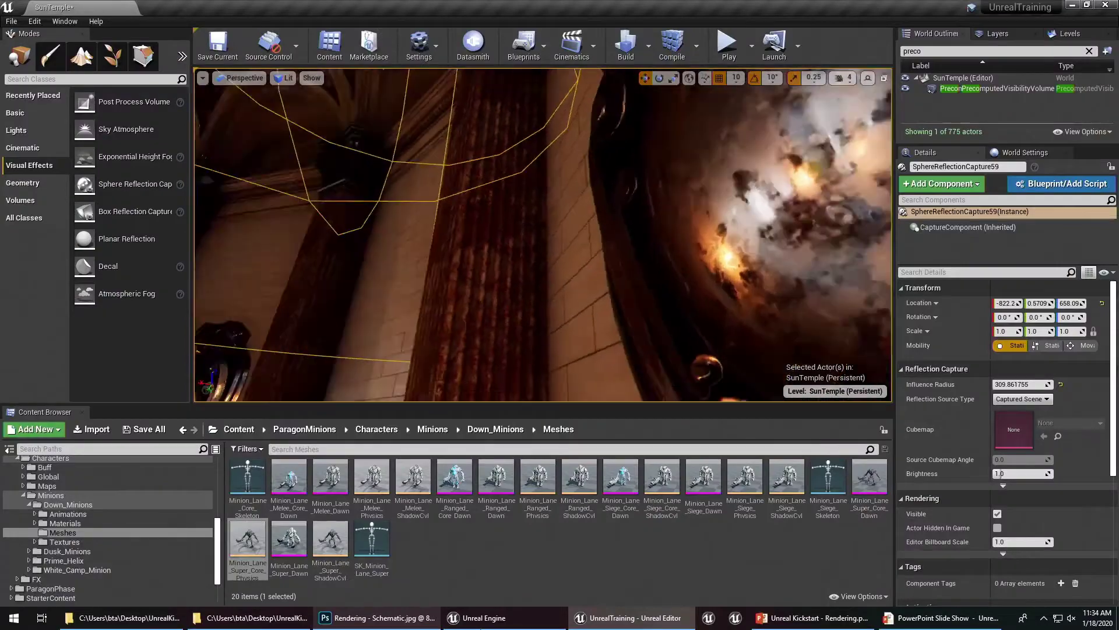
pyautogui.scroll(-5, 543, 235)
pyautogui.moveTo(543, 235); pyautogui.dragTo(590, 239, button='right')
pyautogui.press('d')
pyautogui.moveTo(590, 346); pyautogui.dragTo(325, 330, button='right')
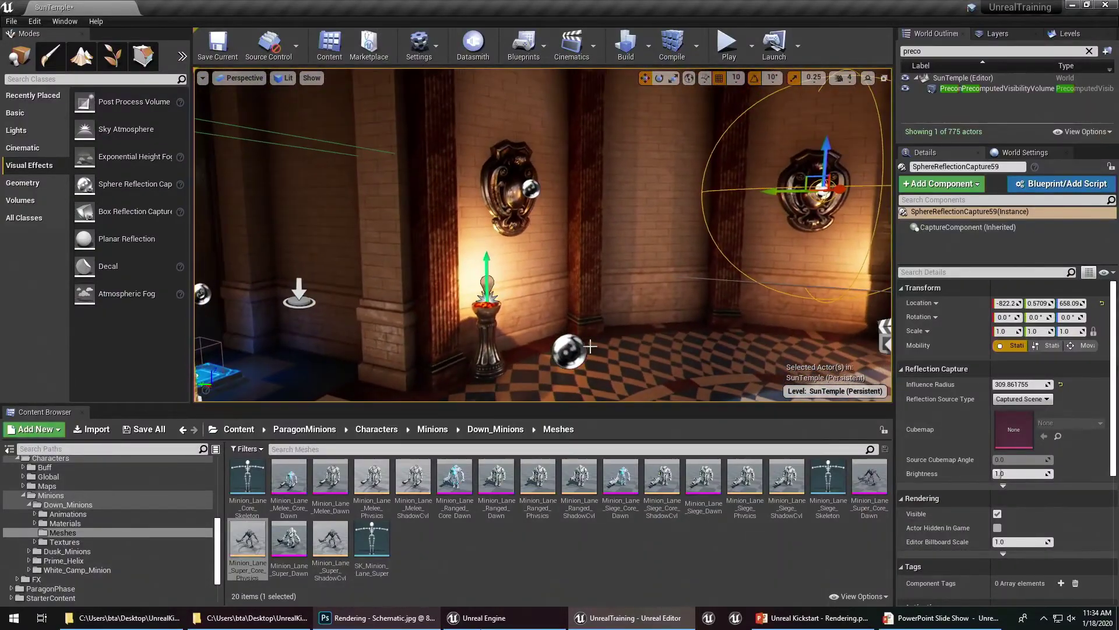
# Inspect the sphere reflection captures above the checkered floor and at the wall ornament in the adjoining area.
pyautogui.click(570, 355)
pyautogui.press('s')
pyautogui.moveTo(677, 298); pyautogui.dragTo(680, 362, button='right')
pyautogui.keyDown('alt'); pyautogui.moveTo(635, 282); pyautogui.dragTo(512, 261); pyautogui.keyUp('alt')
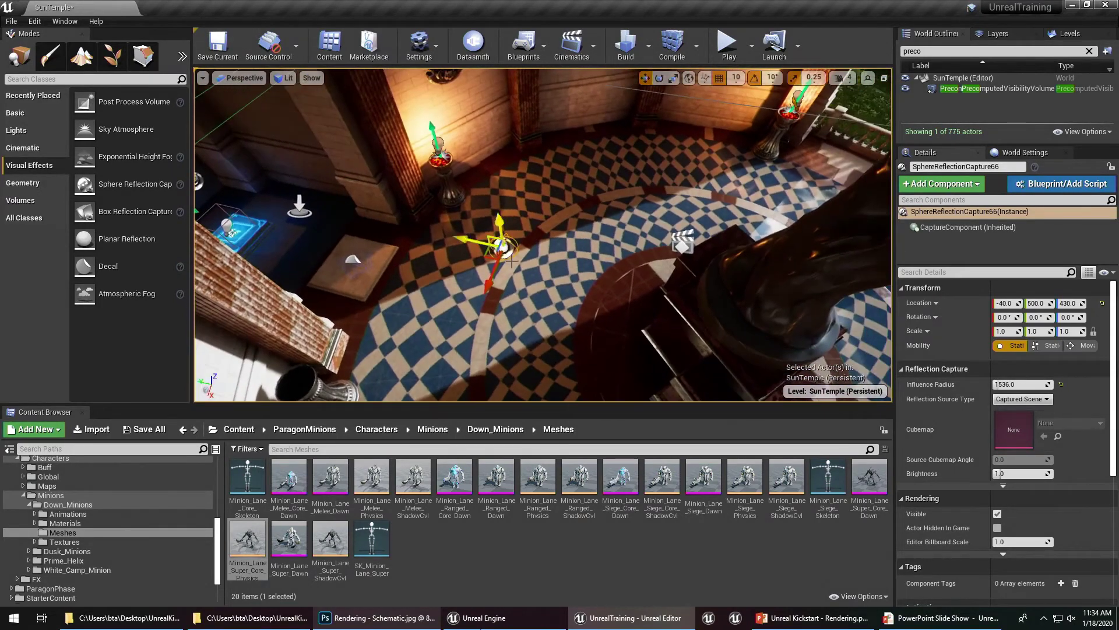
pyautogui.keyDown('alt'); pyautogui.moveTo(589, 264); pyautogui.dragTo(618, 269); pyautogui.keyUp('alt')
pyautogui.moveTo(618, 256); pyautogui.dragTo(658, 169, button='right')
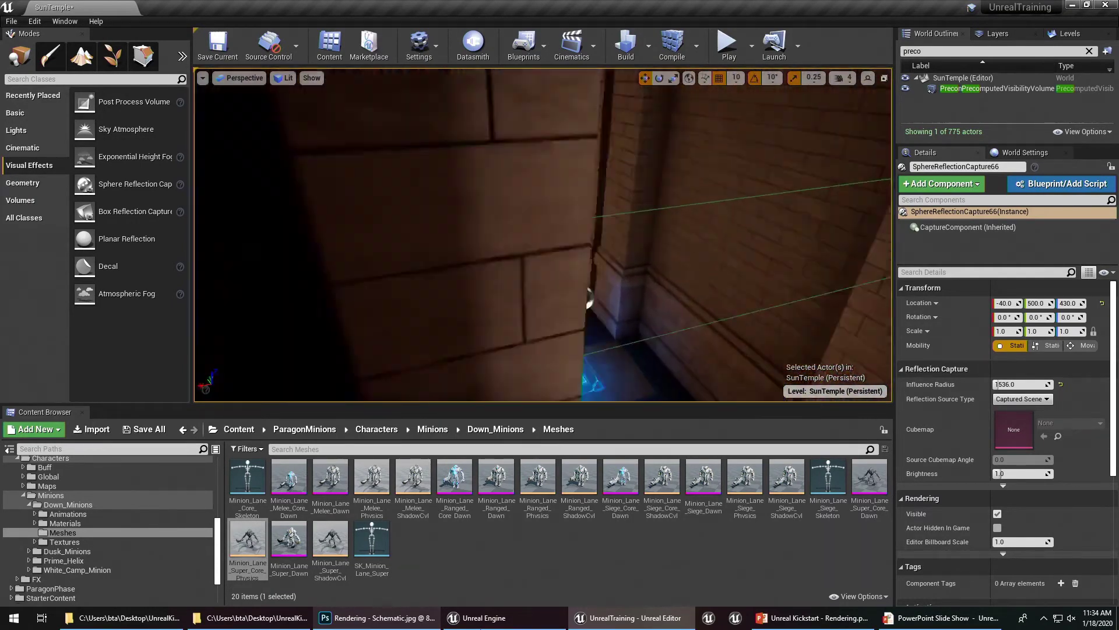
pyautogui.moveTo(560, 233); pyautogui.dragTo(740, 232, button='right')
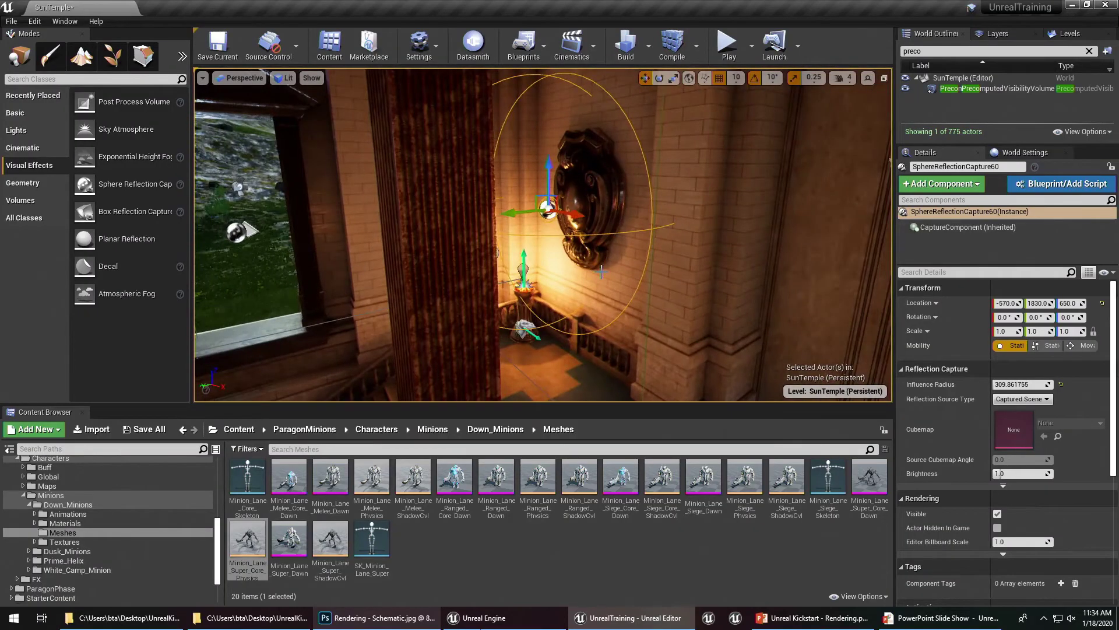
# Check the Planar Reflections entry in the Photoshop schematic, and return to the Unreal Editor to examine the temple's checkered floor.
pyautogui.moveTo(793, 313); pyautogui.dragTo(892, 307, button='right')
pyautogui.moveTo(752, 315); pyautogui.dragTo(740, 315, button='right')
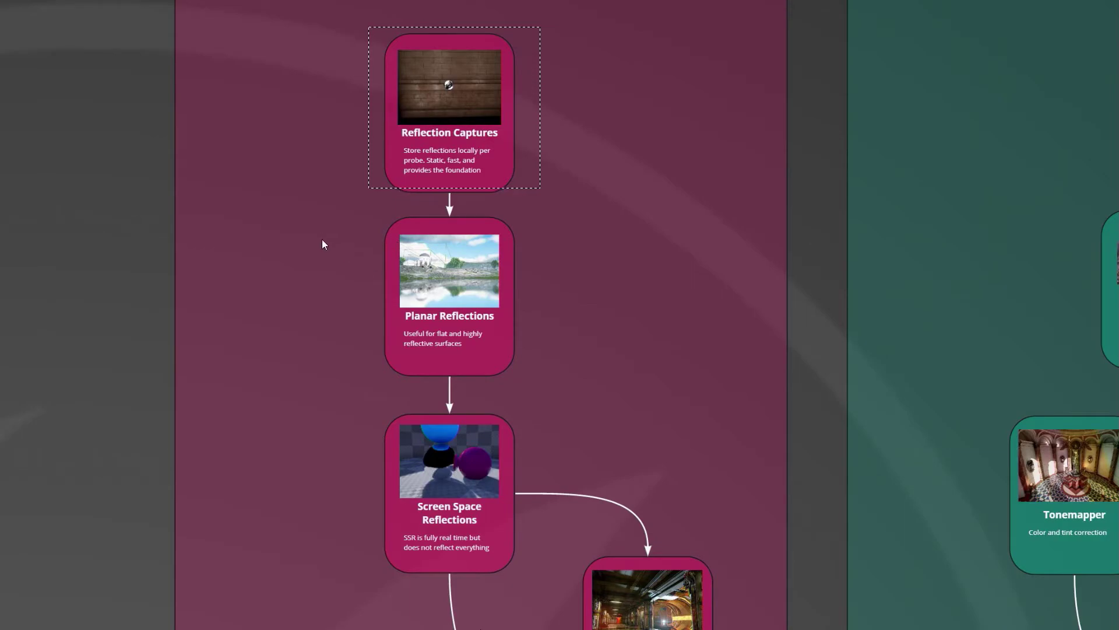
pyautogui.hotkey('alt', 'Tab')
pyautogui.click(686, 247)
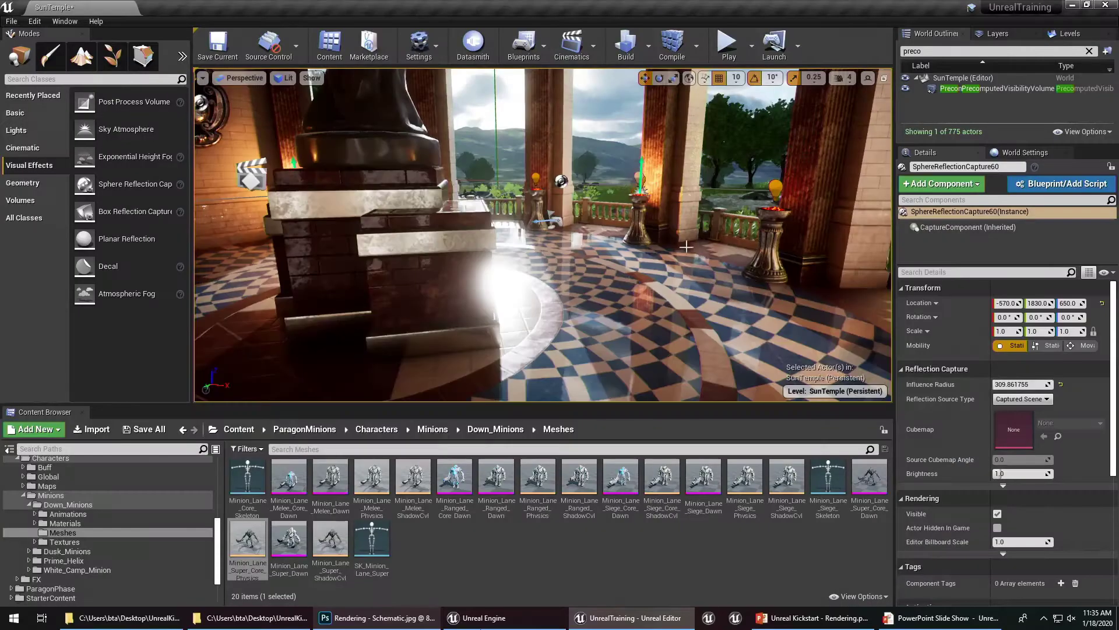
pyautogui.moveTo(640, 328); pyautogui.dragTo(588, 185, button='right')
pyautogui.moveTo(542, 115); pyautogui.dragTo(528, 156, button='right')
# Search the World Outliner for "planar", select the PlanarReflection actor and review its Scene Capture and Rendering settings.
pyautogui.click(912, 51)
pyautogui.write('planar')
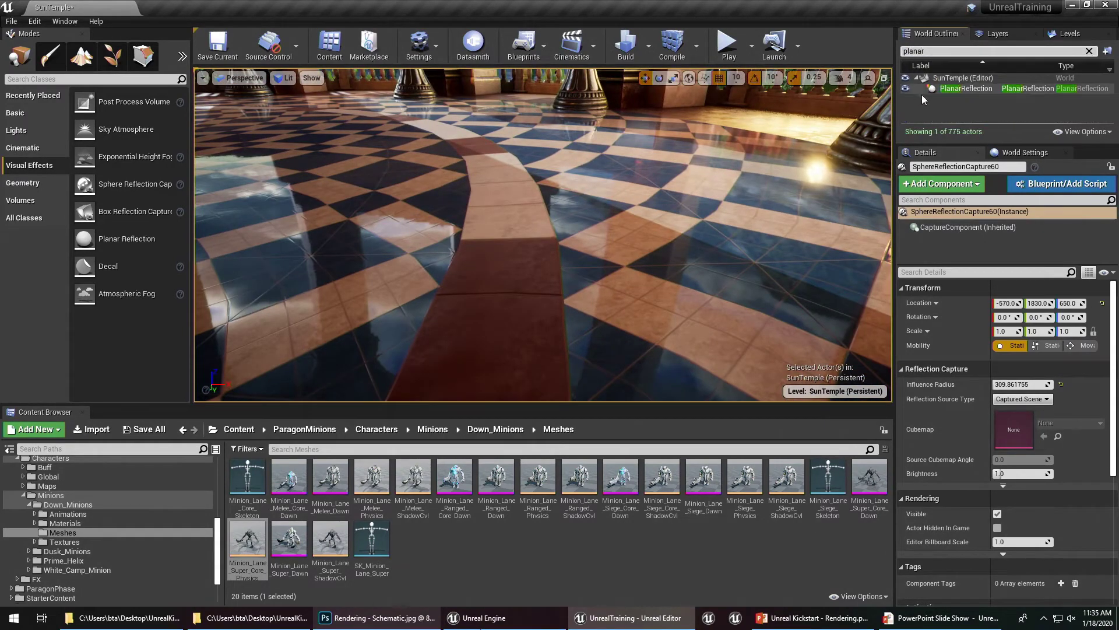
pyautogui.click(957, 90)
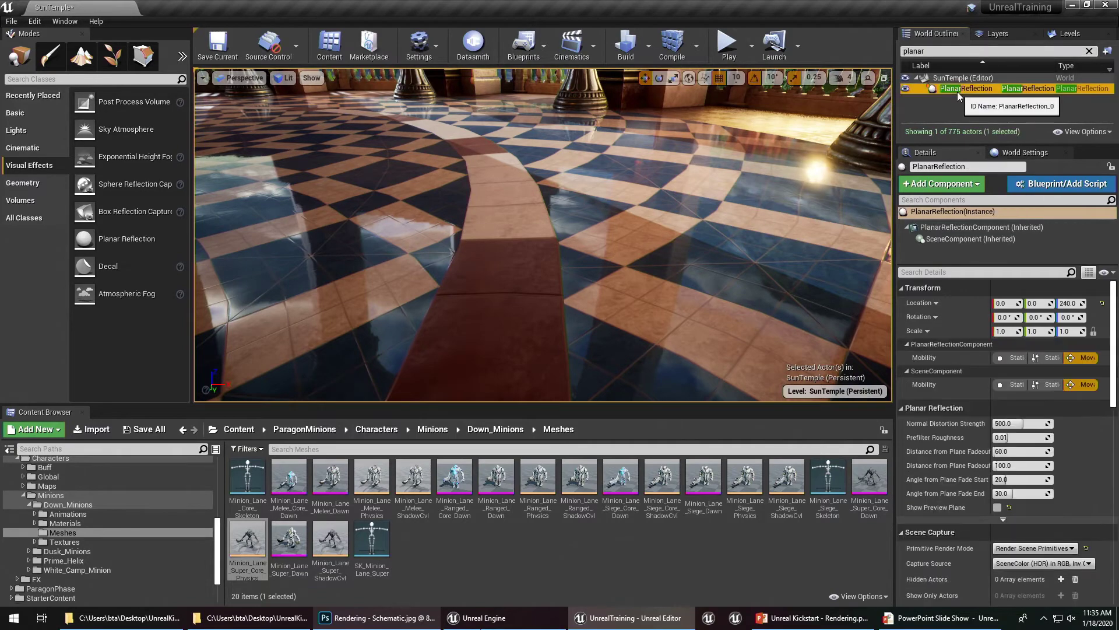
pyautogui.scroll(-5, 980, 463)
pyautogui.scroll(-1, 970, 457)
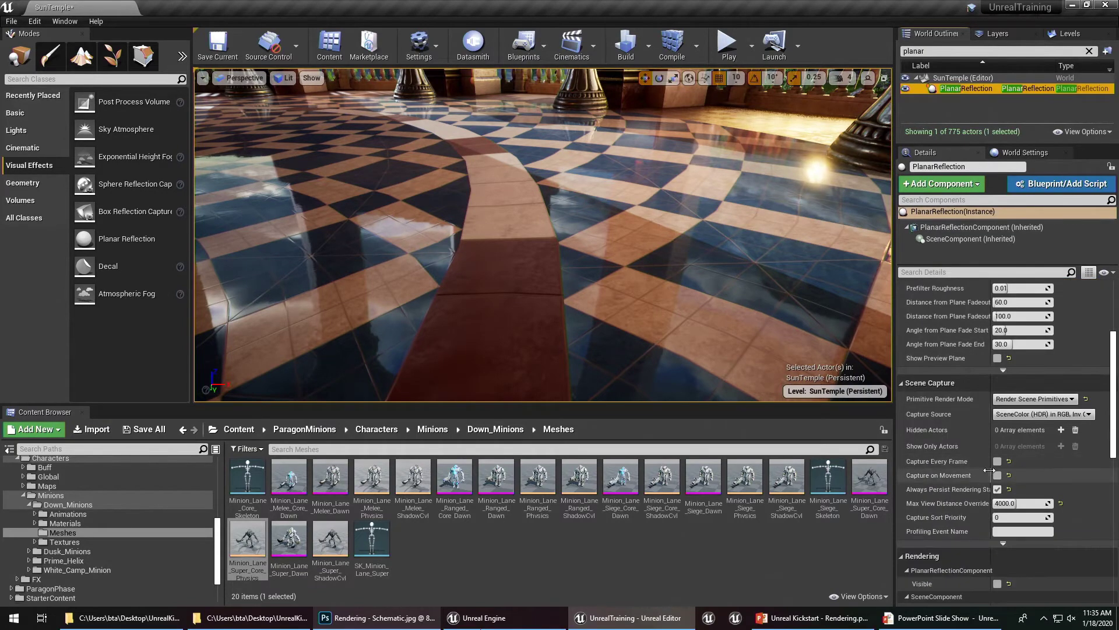
pyautogui.scroll(-2, 983, 554)
# Make the PlanarReflectionComponent visible and examine the reflections on the checkered floor around the statue.
pyautogui.moveTo(732, 291); pyautogui.dragTo(743, 266, button='right')
pyautogui.click(282, 80)
pyautogui.click(282, 81)
pyautogui.moveTo(443, 210); pyautogui.dragTo(557, 207, button='right')
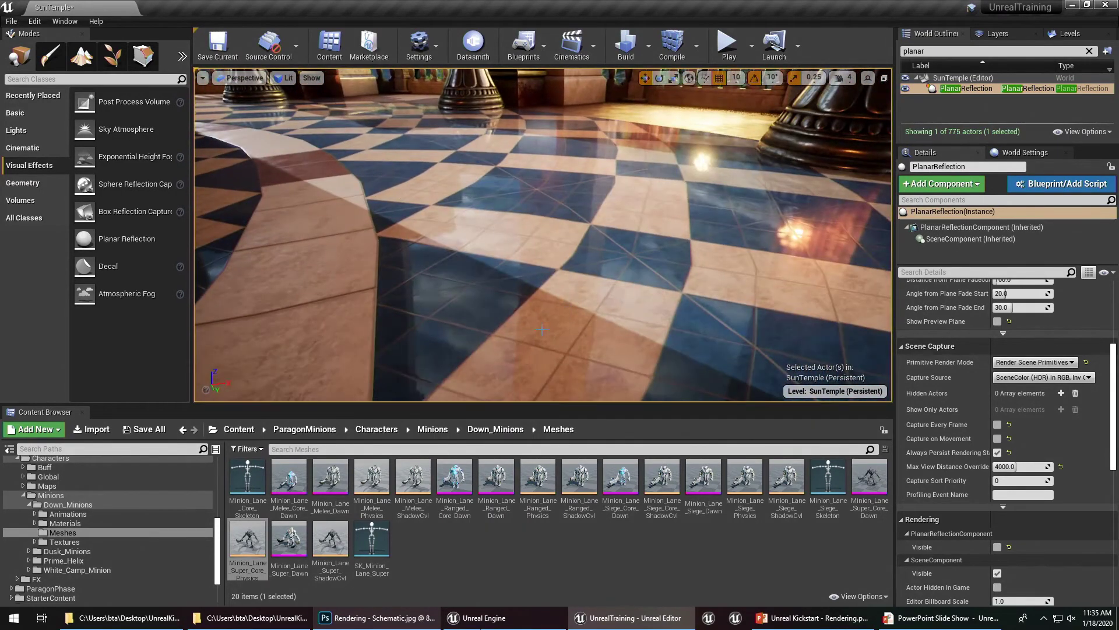
pyautogui.moveTo(567, 137); pyautogui.dragTo(563, 137, button='right')
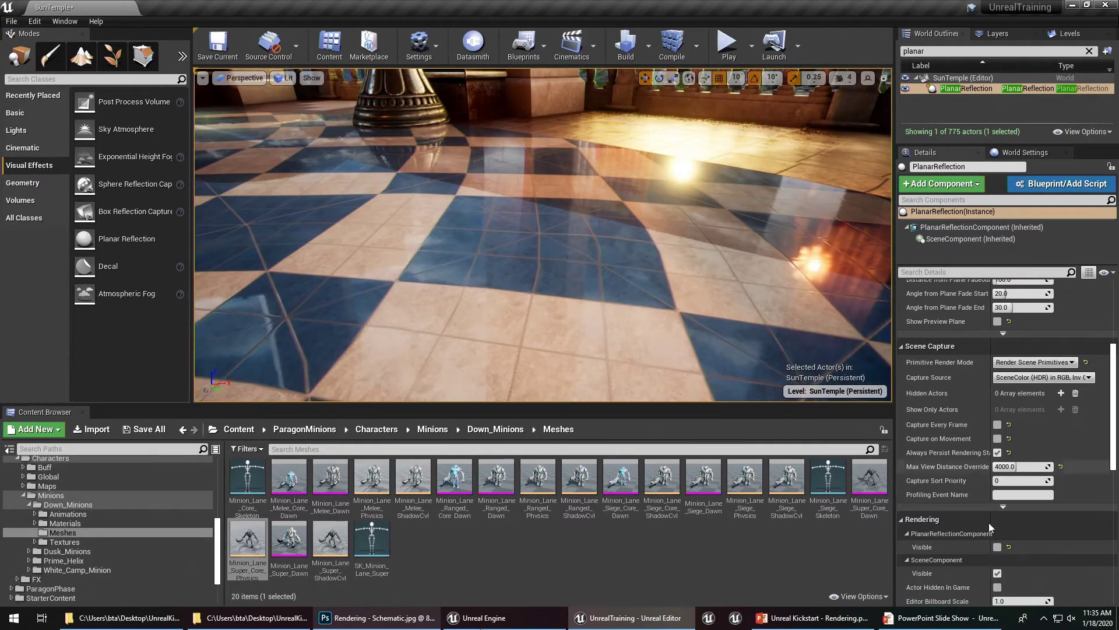
pyautogui.click(998, 546)
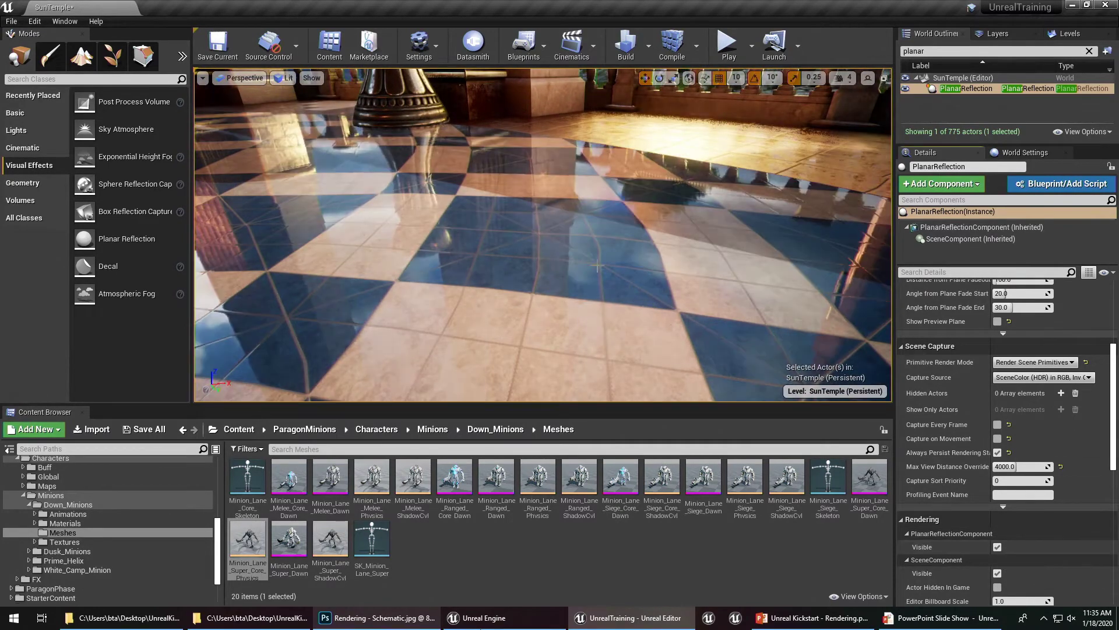
pyautogui.moveTo(538, 249); pyautogui.dragTo(506, 253, button='right')
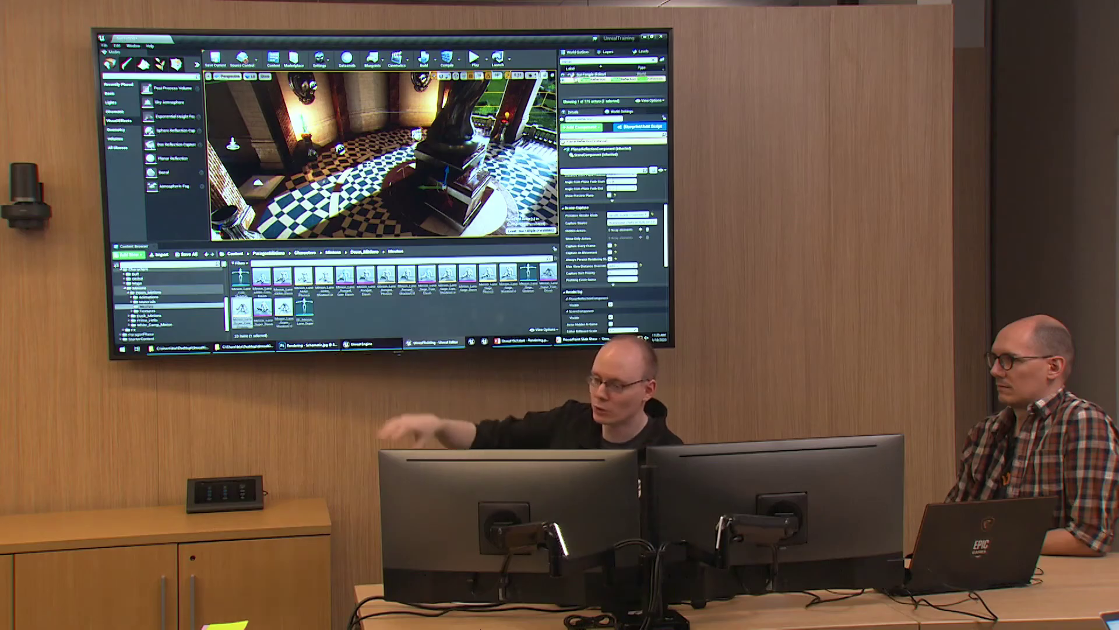
pyautogui.moveTo(308, 85); pyautogui.dragTo(308, 85, button='right')
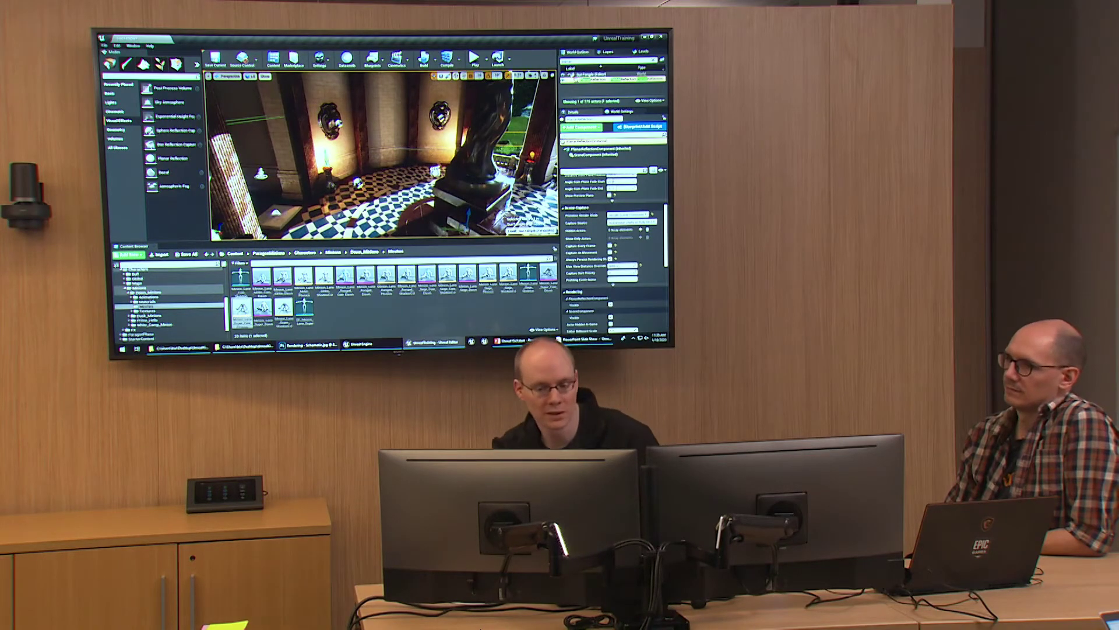
pyautogui.moveTo(322, 111); pyautogui.dragTo(321, 110, button='right')
pyautogui.moveTo(381, 155); pyautogui.dragTo(359, 169, button='right')
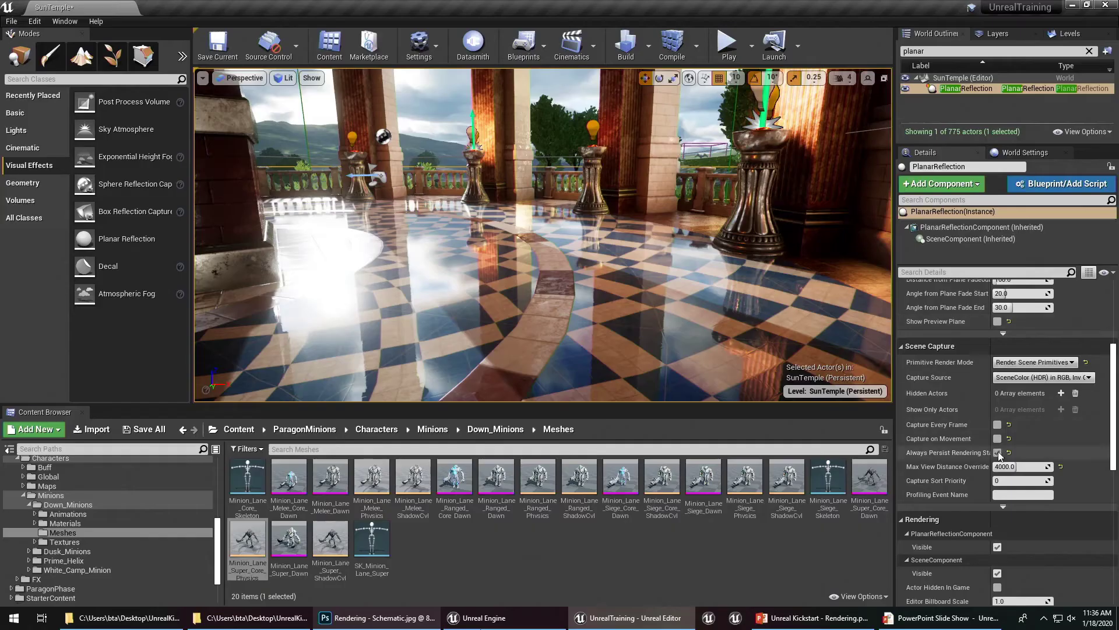
# Hide the PlanarReflectionComponent and set the viewport to the Reflections view mode over the checkered floor.
pyautogui.click(997, 452)
pyautogui.click(998, 546)
pyautogui.moveTo(707, 341); pyautogui.dragTo(661, 360, button='right')
pyautogui.click(282, 78)
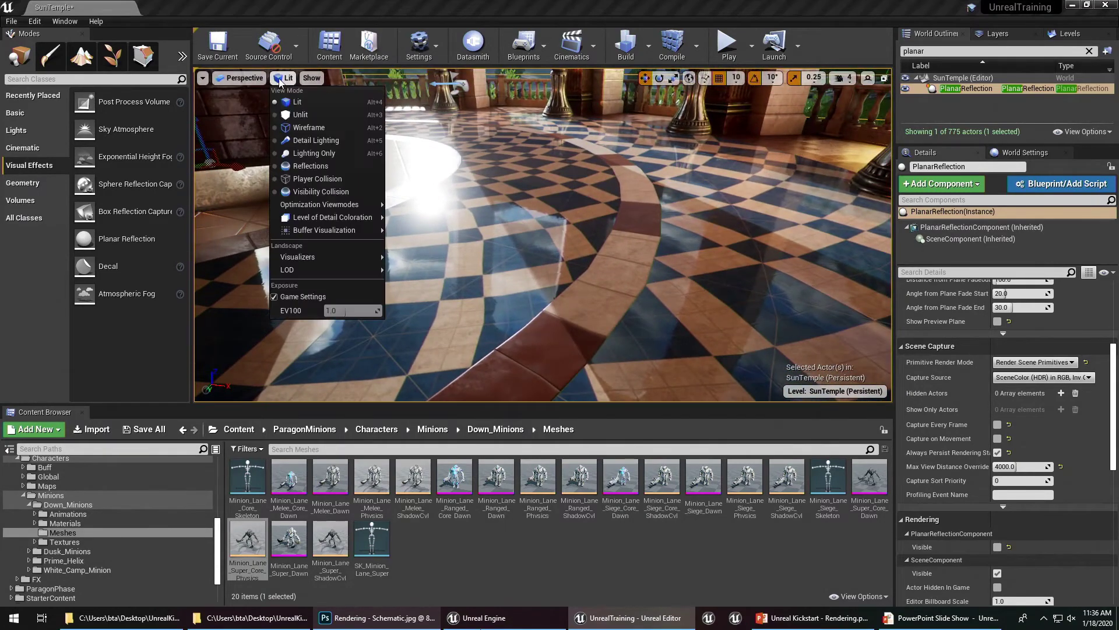
pyautogui.click(312, 167)
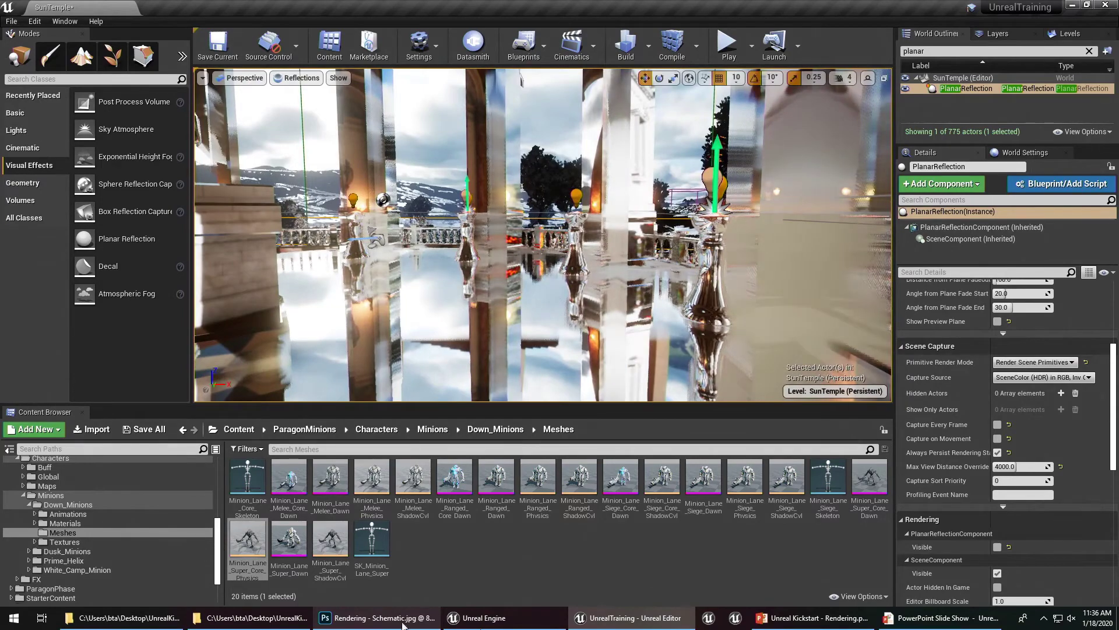
# Examine the real-time floor reflections of the columns and balustrade from a level angle and from steeply above.
pyautogui.moveTo(518, 326); pyautogui.dragTo(583, 321, button='right')
pyautogui.moveTo(548, 361); pyautogui.dragTo(545, 330, button='right')
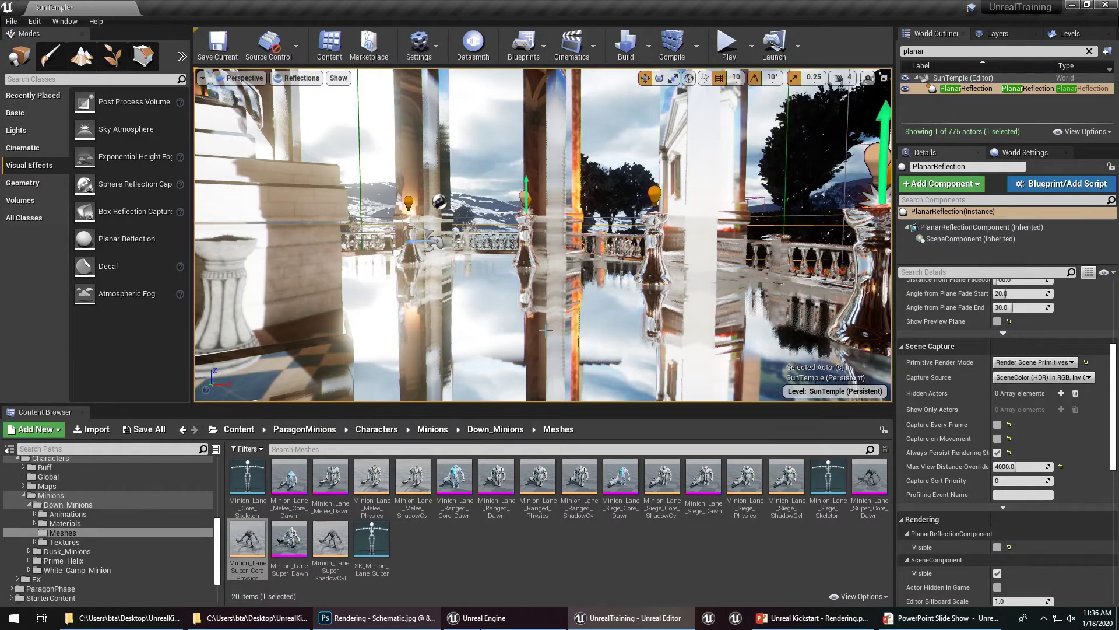
pyautogui.moveTo(497, 266); pyautogui.dragTo(493, 184, button='right')
pyautogui.moveTo(631, 265); pyautogui.dragTo(632, 257, button='right')
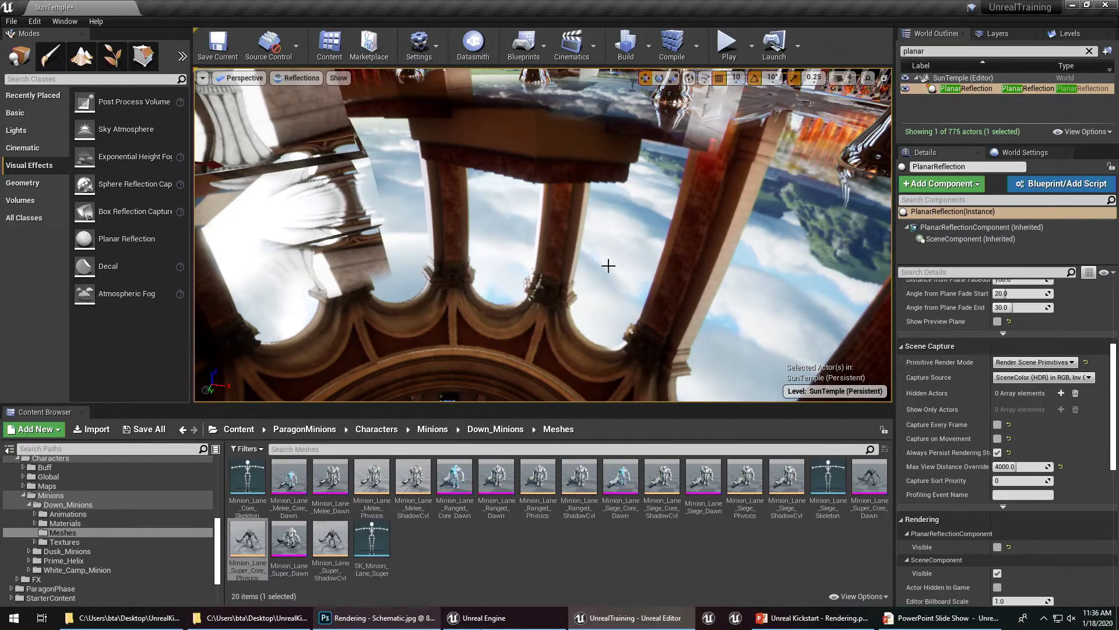
# Switch to the Photoshop schematic and mark out the Screen Space Reflections entry in the reflections section.
pyautogui.click(363, 618)
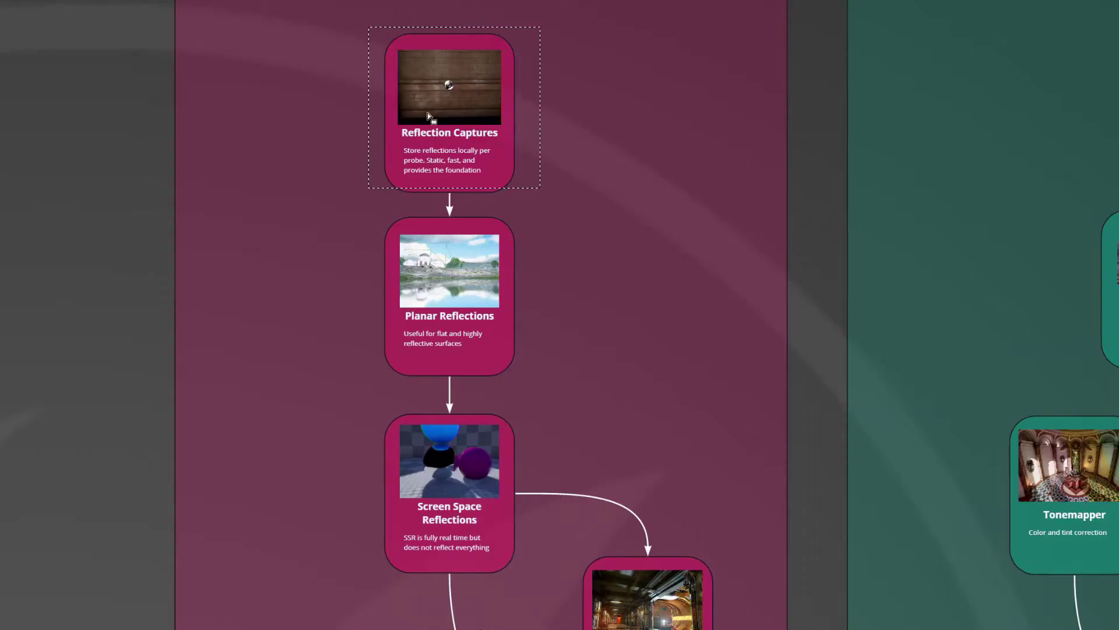
pyautogui.moveTo(501, 318); pyautogui.dragTo(506, 330)
pyautogui.moveTo(551, 393); pyautogui.dragTo(558, 313)
pyautogui.moveTo(486, 448); pyautogui.dragTo(516, 499)
pyautogui.moveTo(568, 240); pyautogui.dragTo(561, 371)
pyautogui.moveTo(565, 424)
pyautogui.mouseDown()
pyautogui.moveTo(572, 257)
pyautogui.moveTo(585, 429)
pyautogui.mouseUp()
pyautogui.moveTo(531, 323); pyautogui.dragTo(498, 199)
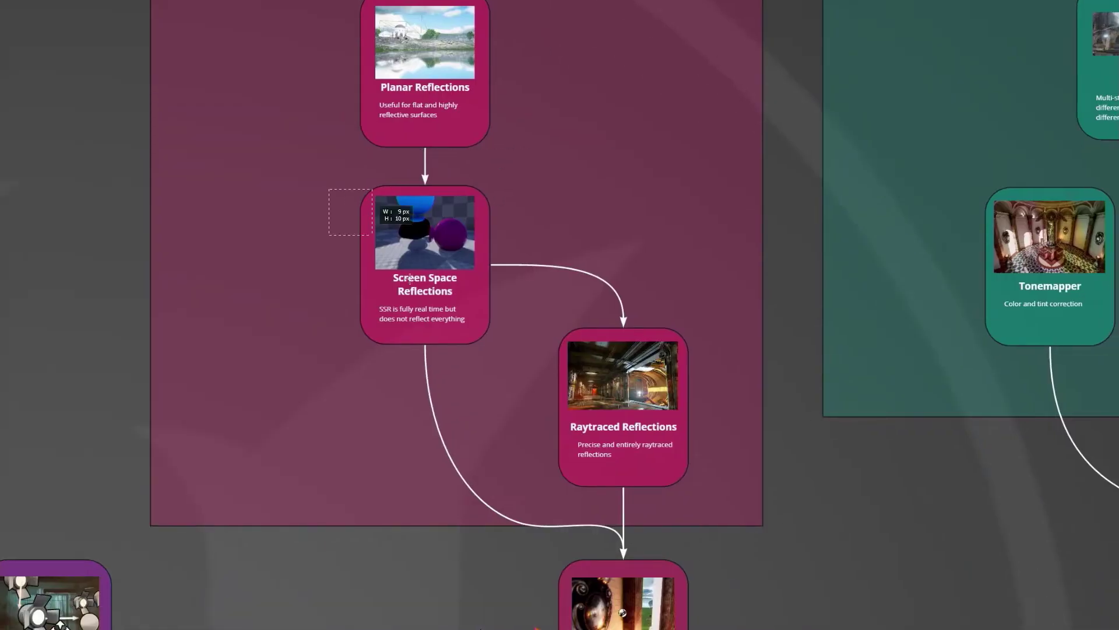
# Return to the Unreal Editor and look up the console variables matching "ssr" while viewing the floor reflections.
pyautogui.hotkey('alt', 'Tab')
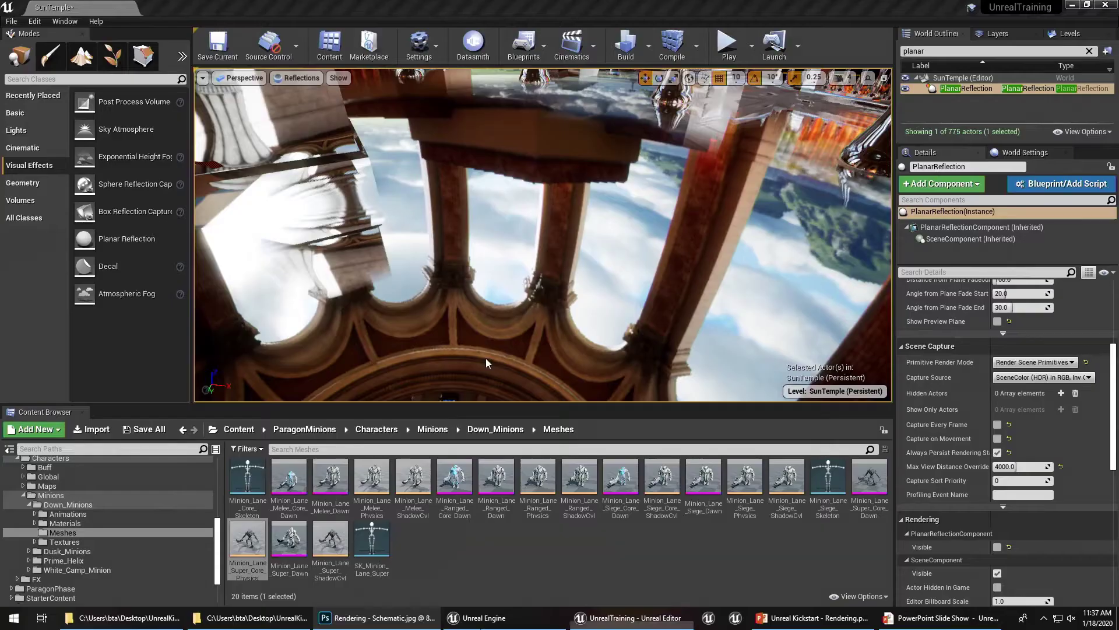
pyautogui.moveTo(505, 258); pyautogui.dragTo(544, 238, button='right')
pyautogui.press('`')
pyautogui.write('ssr')
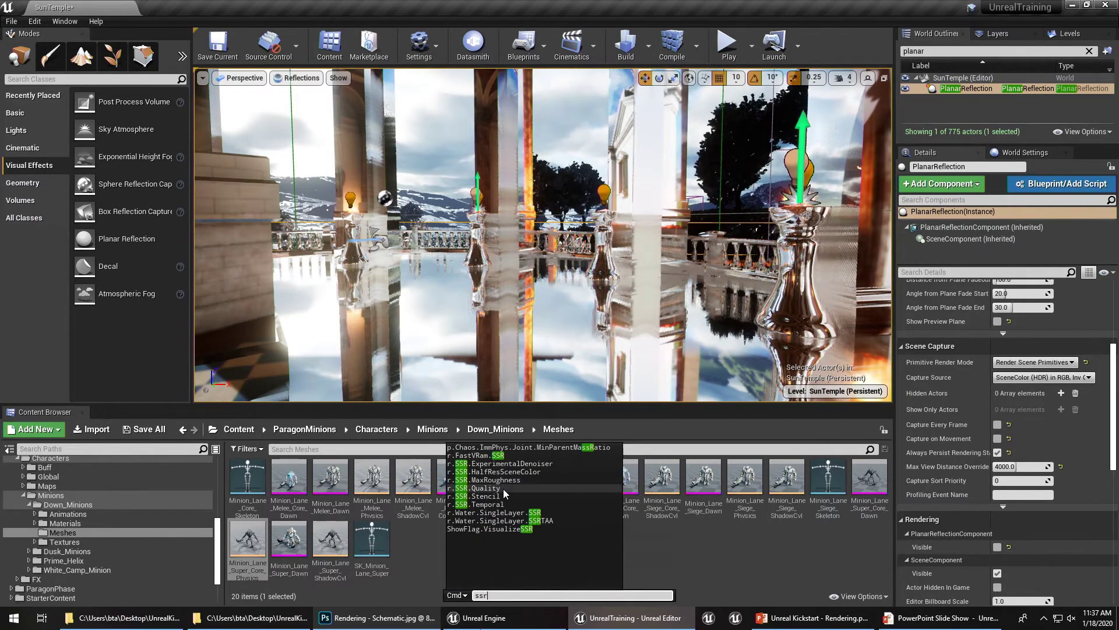
# Switch to the Photoshop schematic and mark out the Raytraced Reflections entry, following its link to the Reflections stage.
pyautogui.hotkey('alt', 'Tab')
pyautogui.moveTo(668, 424); pyautogui.dragTo(603, 290)
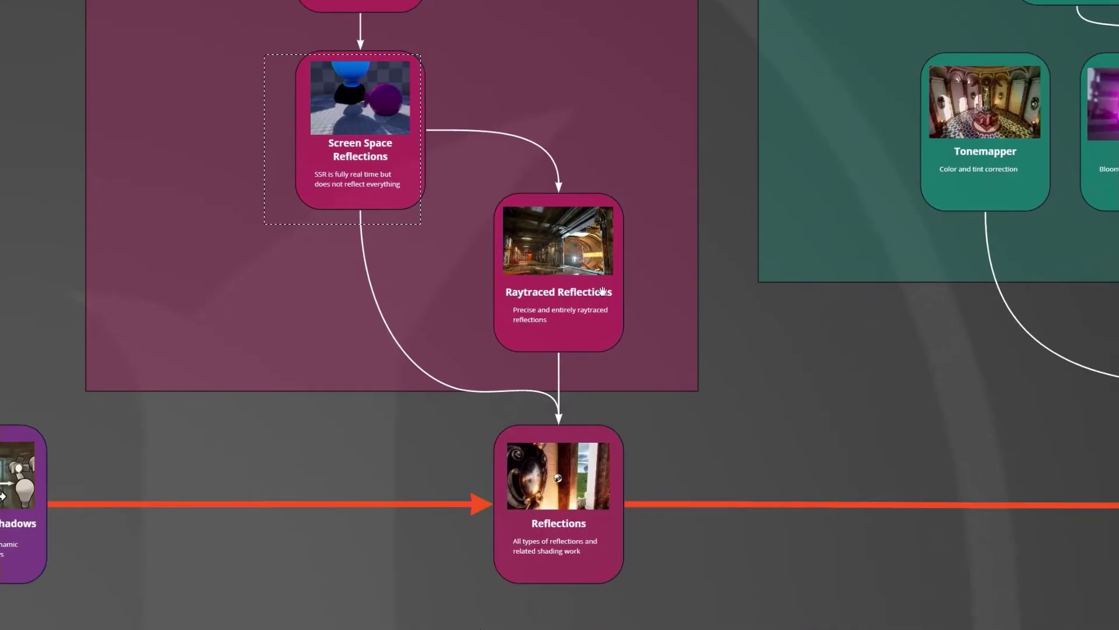
pyautogui.moveTo(482, 180); pyautogui.dragTo(645, 358)
pyautogui.moveTo(712, 338); pyautogui.dragTo(637, 222)
# Switch to the PowerPoint slide show and advance from the Reflections slide to the Additional slide.
pyautogui.hotkey('alt', 'Tab')
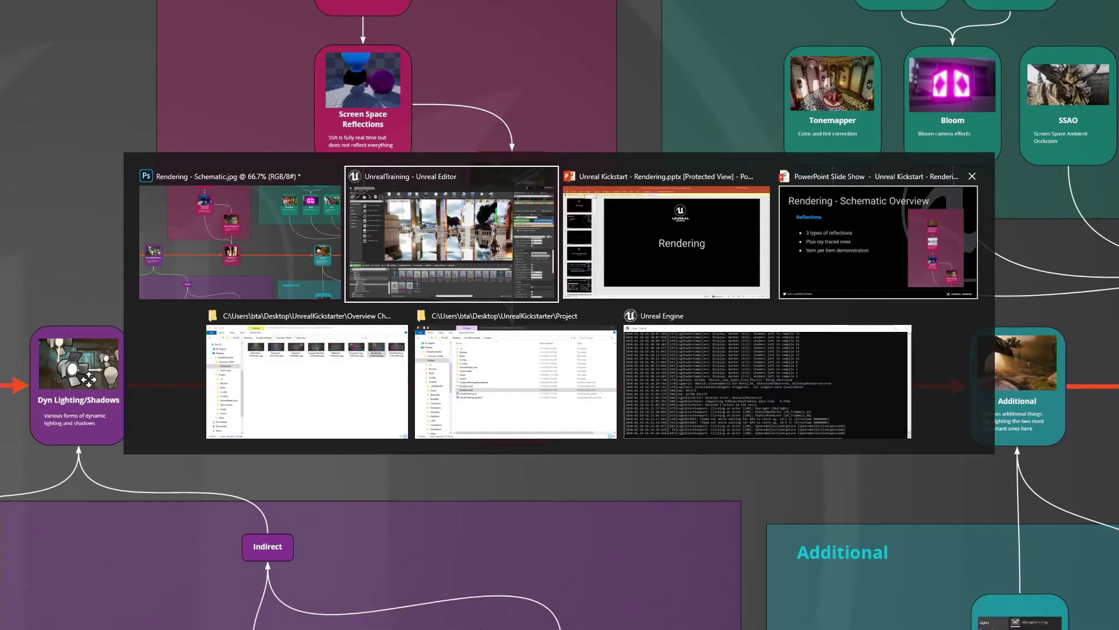
pyautogui.hotkey('alt', 'Tab')
pyautogui.hotkey('alt', 'Tab')
pyautogui.press('Right')
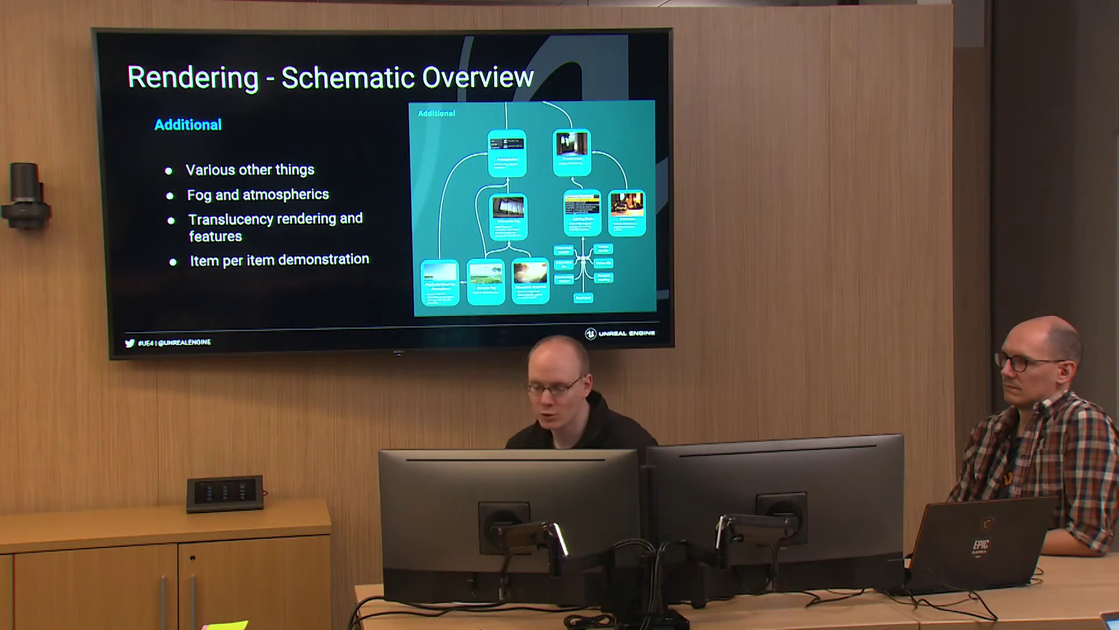
# Return to the Photoshop schematic and mark out the Additional stage and the Atmospherics entry in the Additional section.
pyautogui.hotkey('alt', 'Tab')
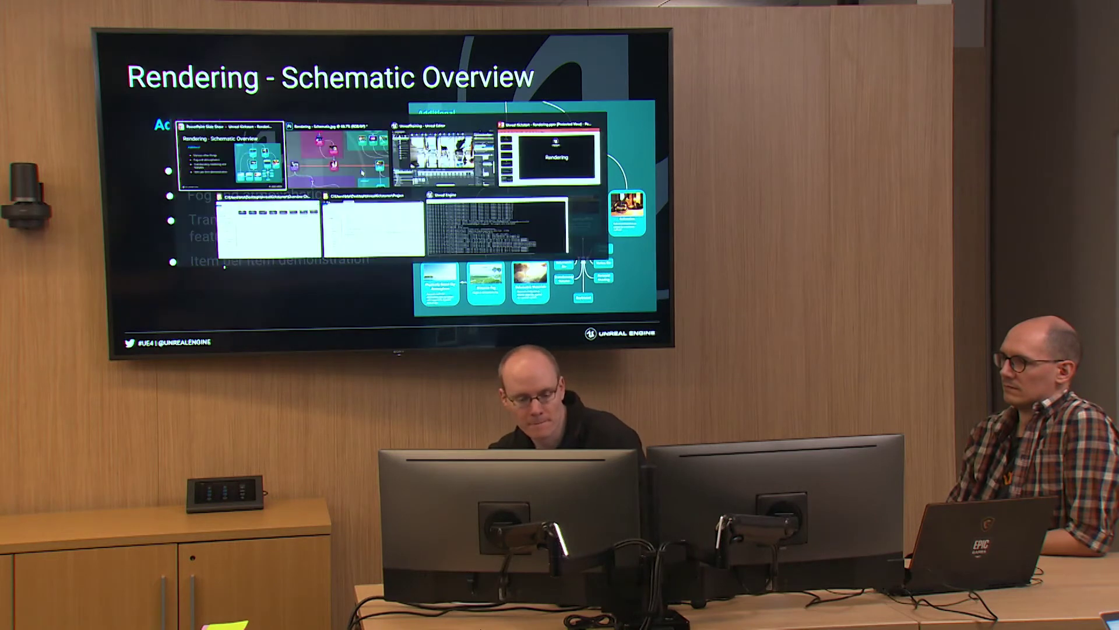
pyautogui.hotkey('alt', 'Tab')
pyautogui.hscroll(5, 387, 189)
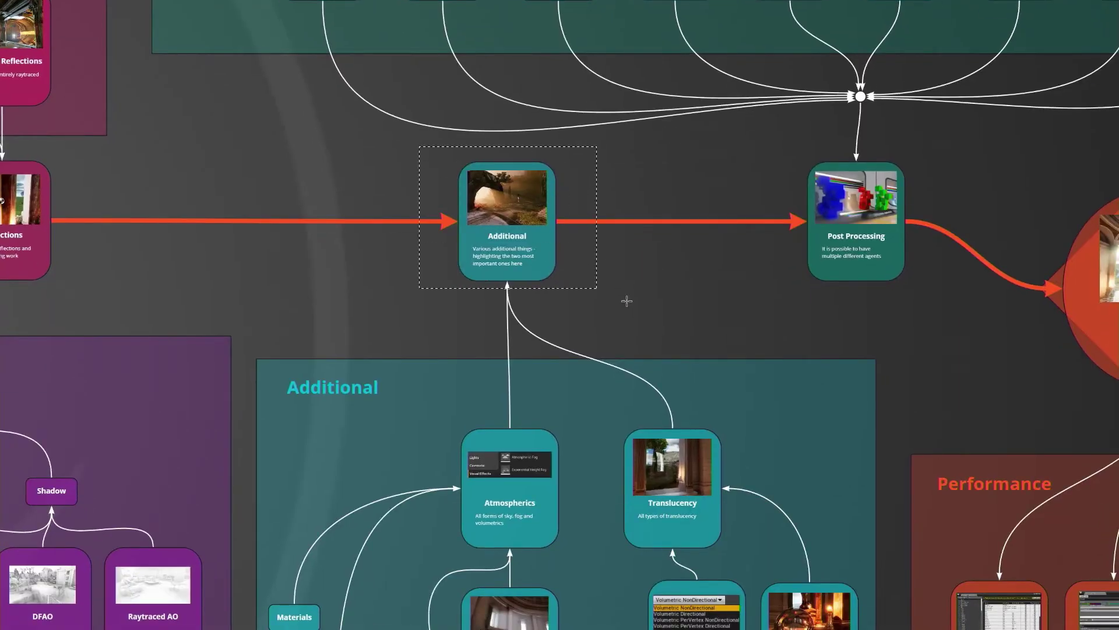
pyautogui.moveTo(602, 402); pyautogui.dragTo(544, 123)
pyautogui.keyDown('alt'); pyautogui.scroll(1, 546, 284); pyautogui.keyUp('alt')
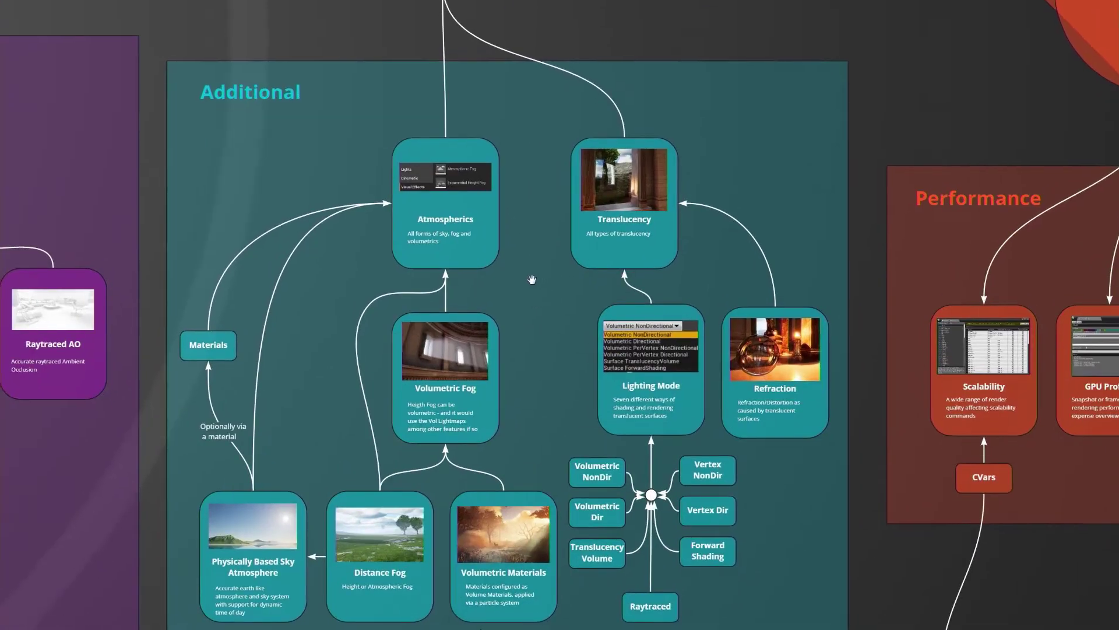
pyautogui.moveTo(529, 280); pyautogui.dragTo(527, 192)
pyautogui.moveTo(343, 39); pyautogui.dragTo(493, 182)
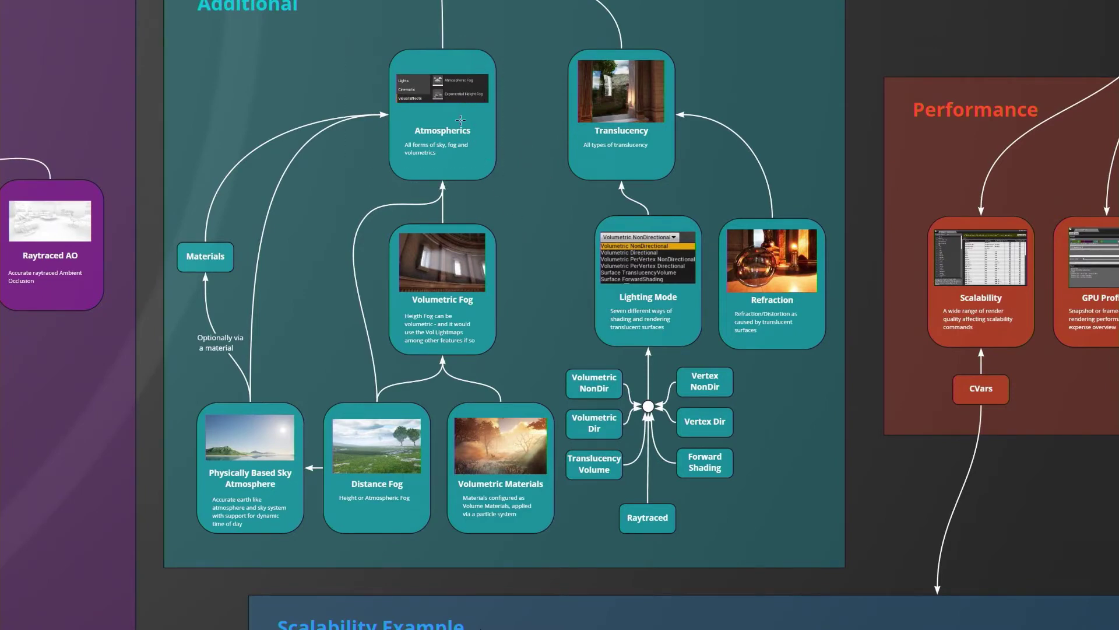
# Switch to the Unreal Editor and set the viewport back to the Lit view mode.
pyautogui.hotkey('alt', 'Tab')
pyautogui.hotkey('alt', 'Tab')
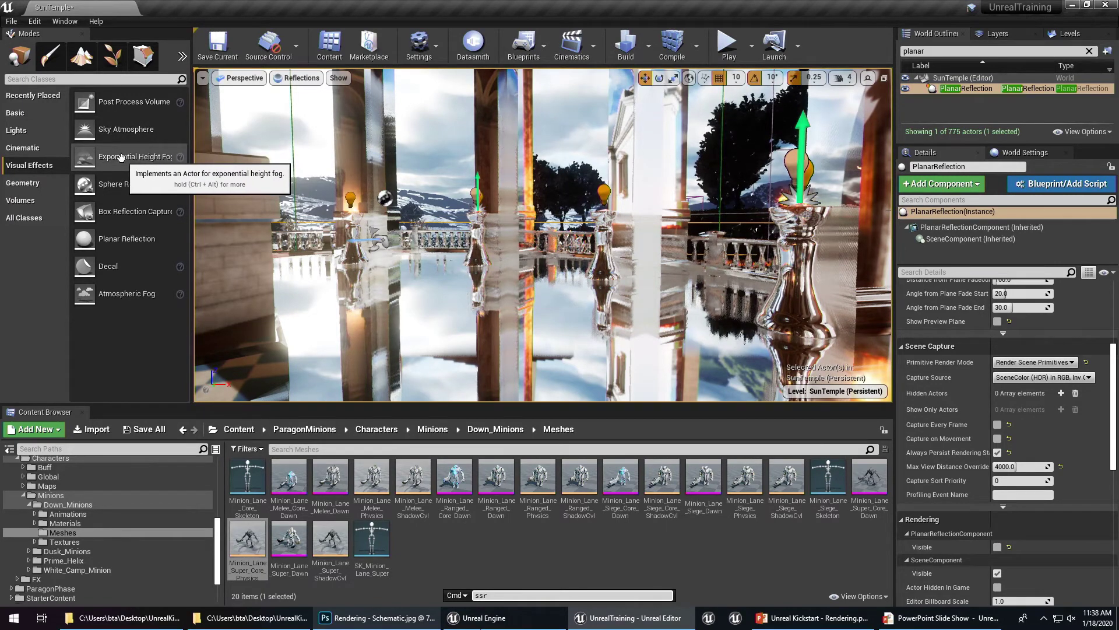
pyautogui.click(297, 77)
pyautogui.click(294, 99)
# Survey the landscape outside the temple and select the exponential height fog actor there.
pyautogui.press('f')
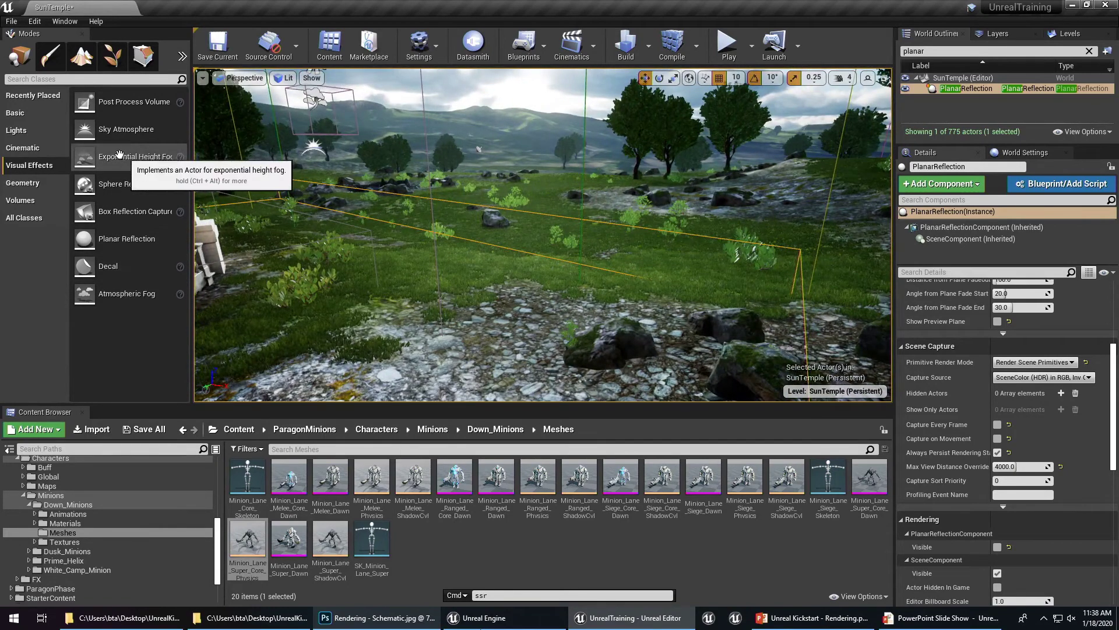
pyautogui.moveTo(408, 234); pyautogui.dragTo(369, 195, button='right')
pyautogui.press('w')
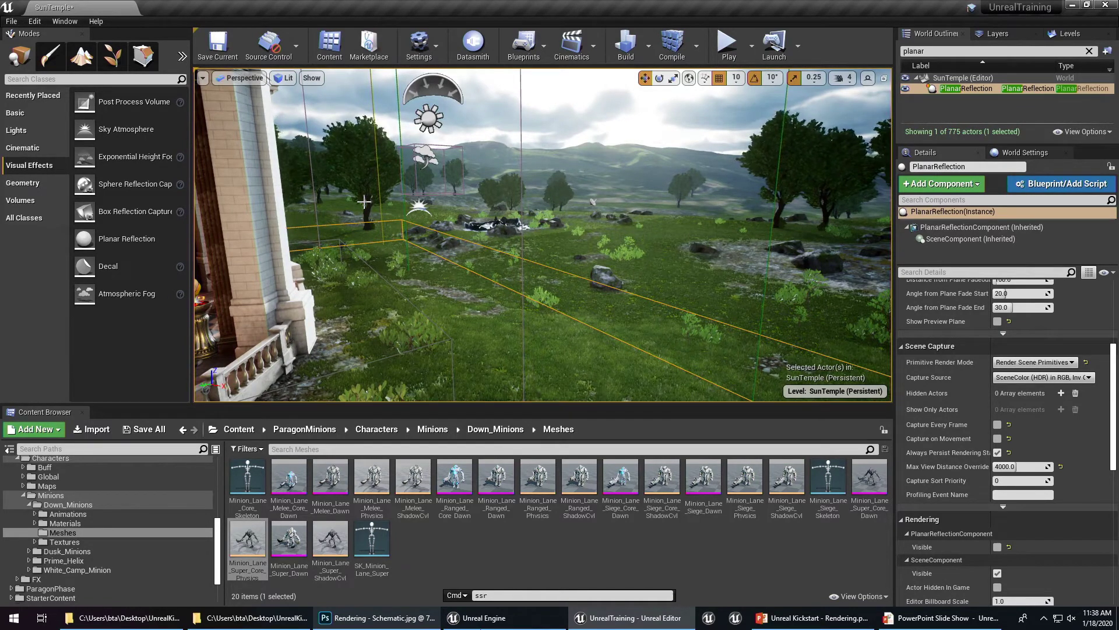
pyautogui.moveTo(543, 236); pyautogui.dragTo(990, 239, button='right')
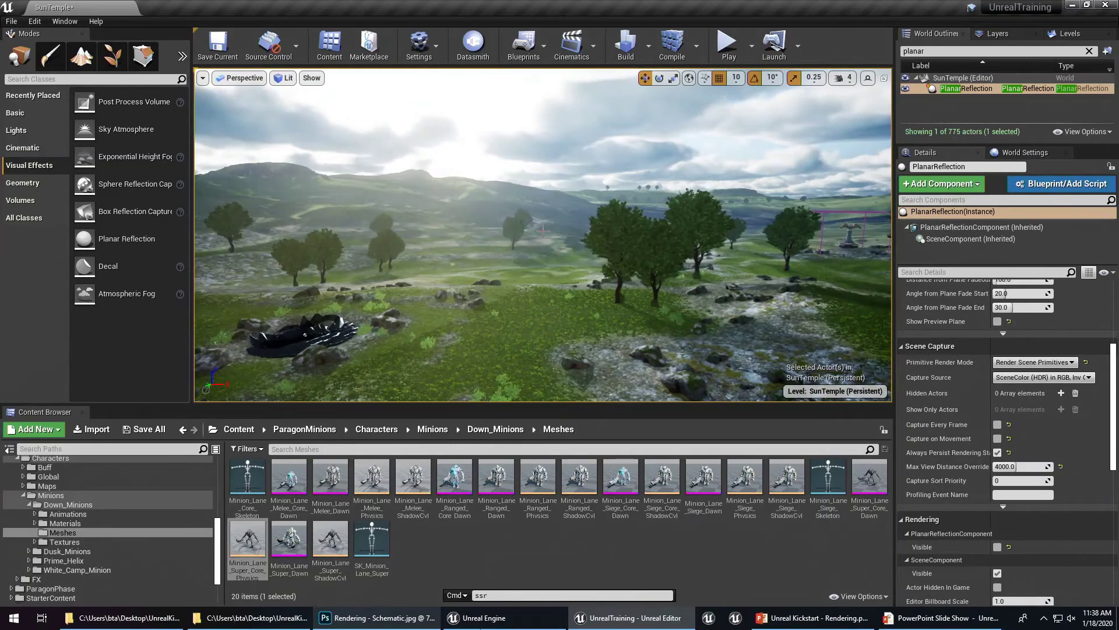
pyautogui.moveTo(487, 198); pyautogui.dragTo(528, 167)
pyautogui.click(471, 153)
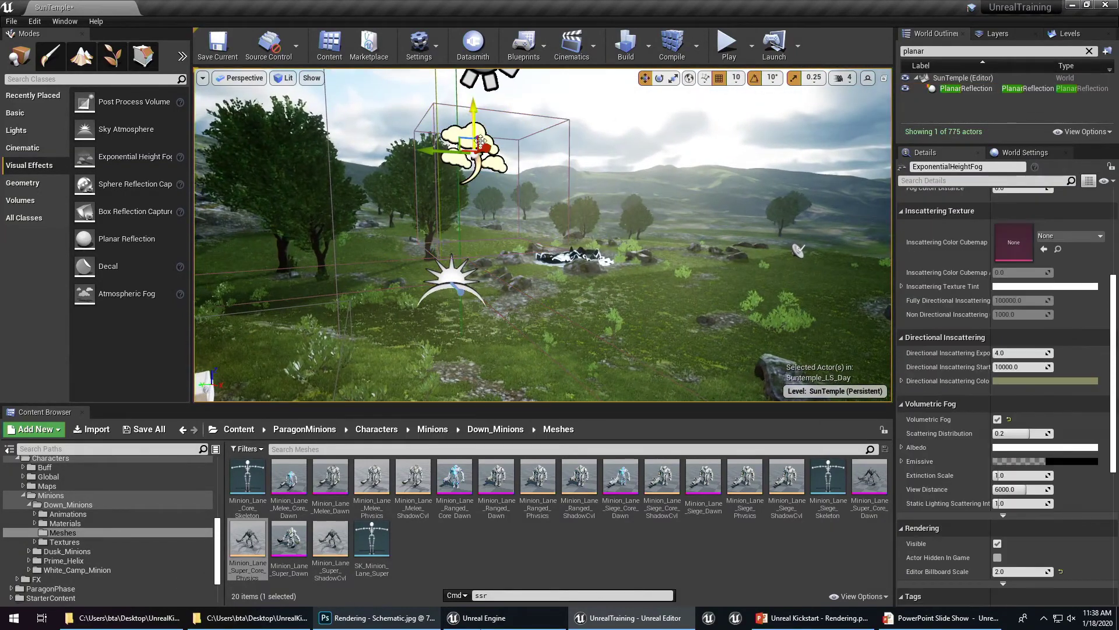
# Focus on the height fog actor, review its density, opacity and inscattering settings, and switch back to the Photoshop schematic.
pyautogui.press('f')
pyautogui.scroll(5, 994, 326)
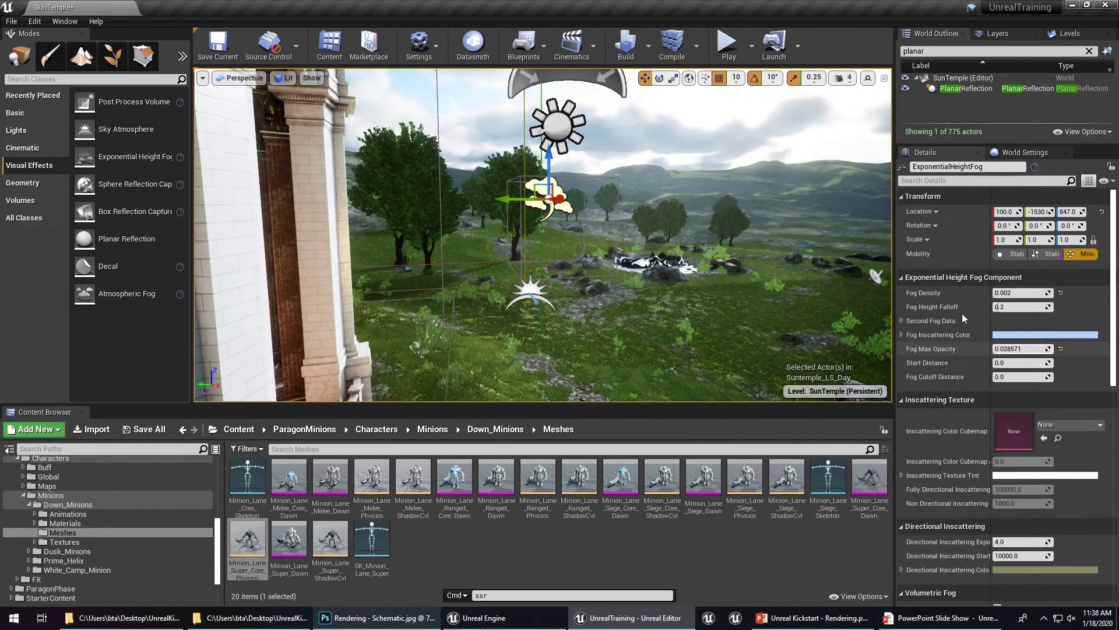
pyautogui.moveTo(620, 220); pyautogui.dragTo(611, 188, button='right')
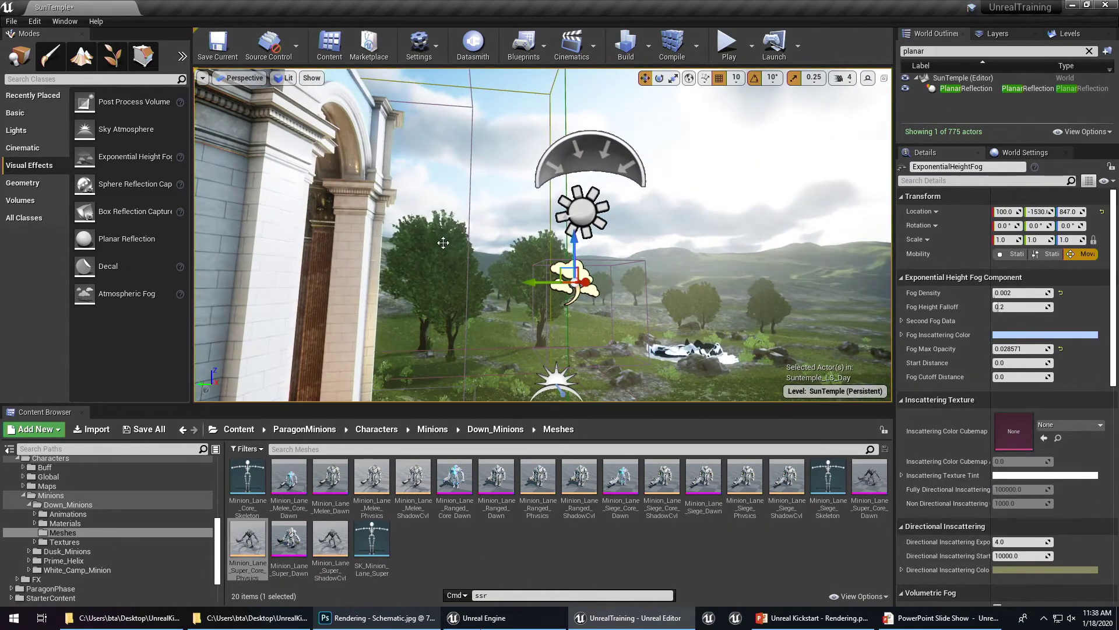
pyautogui.moveTo(443, 243); pyautogui.dragTo(441, 238, button='right')
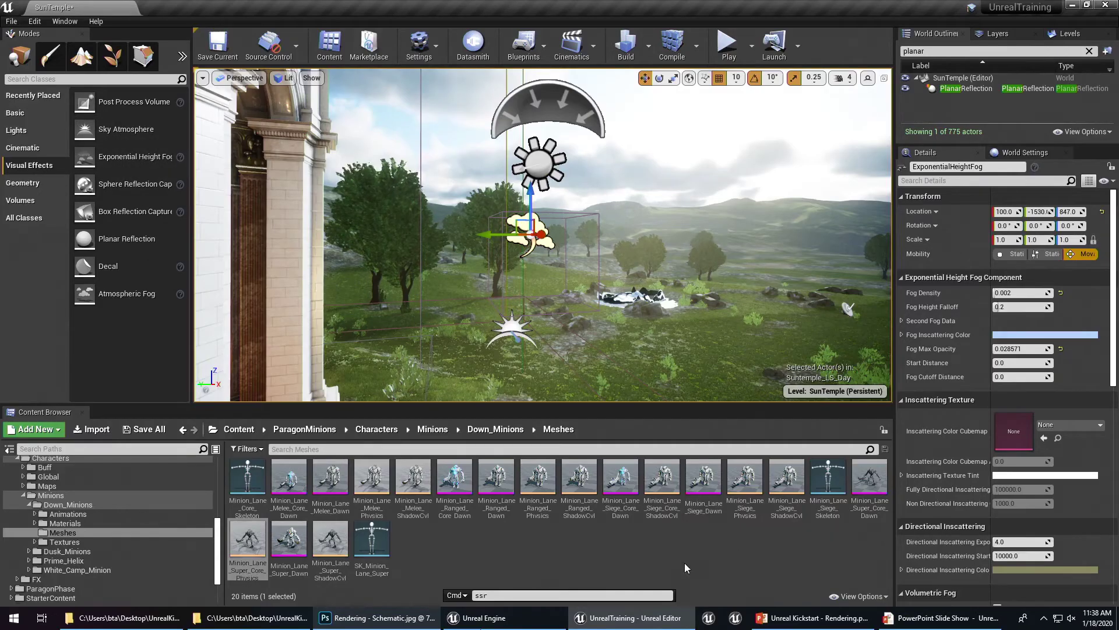
pyautogui.click(412, 619)
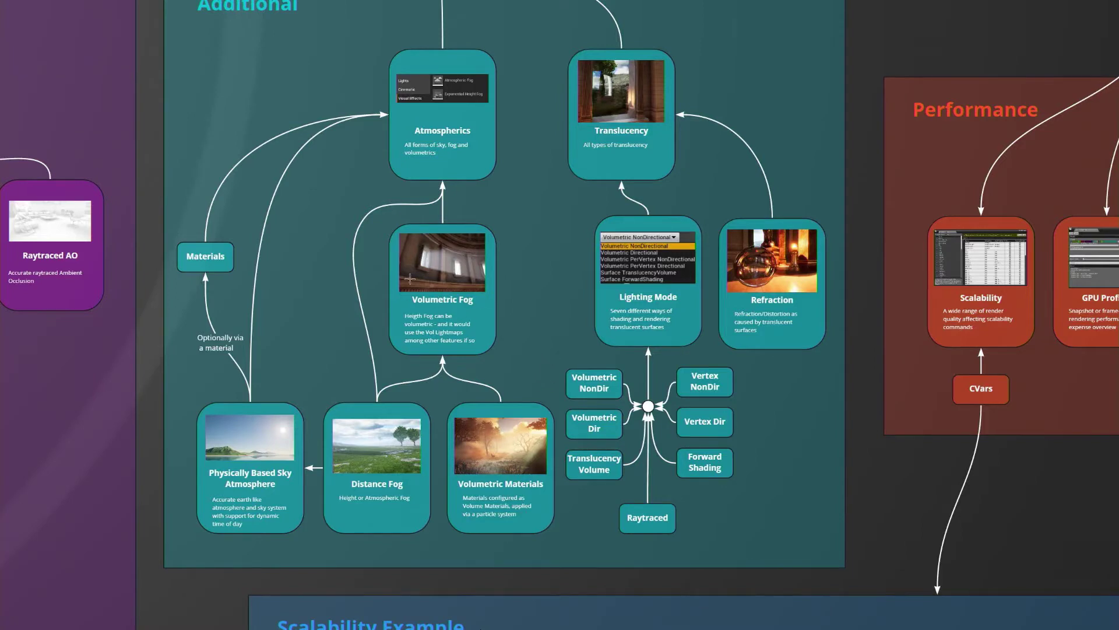
# Review the Atmospherics branch in the schematic's Additional section and switch to the Unreal Editor.
pyautogui.moveTo(401, 170); pyautogui.dragTo(402, 229)
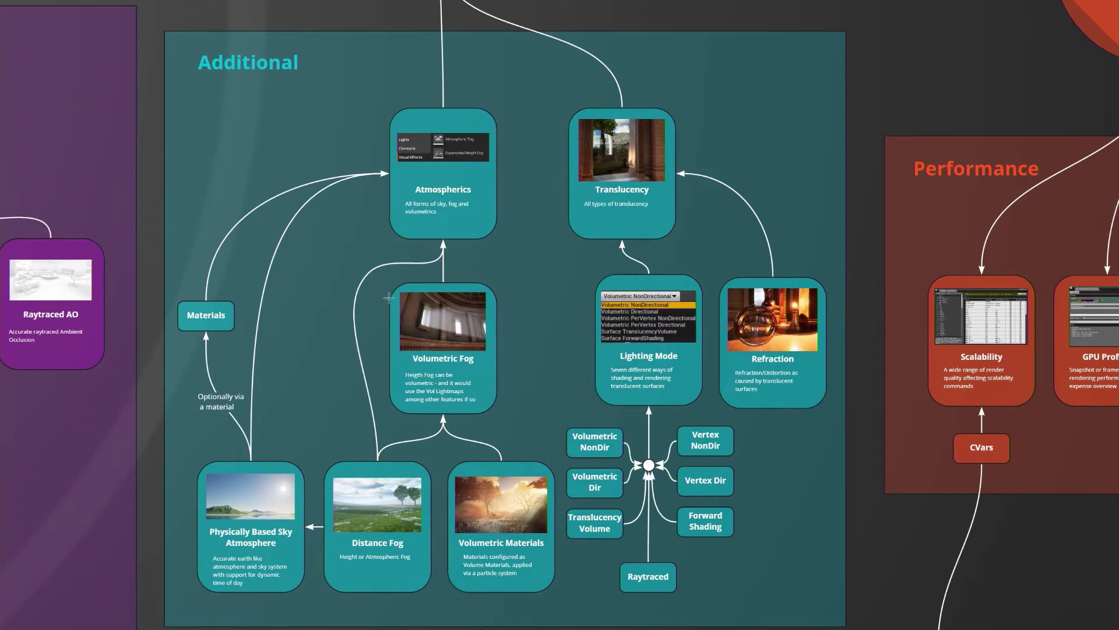
pyautogui.moveTo(477, 378); pyautogui.dragTo(495, 420)
pyautogui.hotkey('alt', 'Tab')
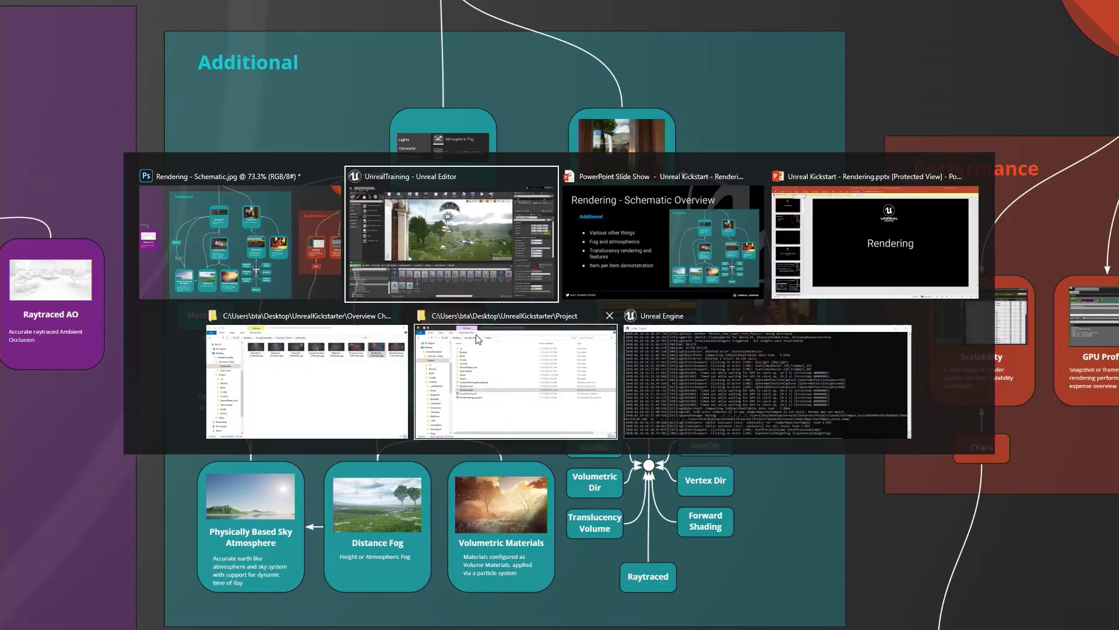
pyautogui.click(478, 245)
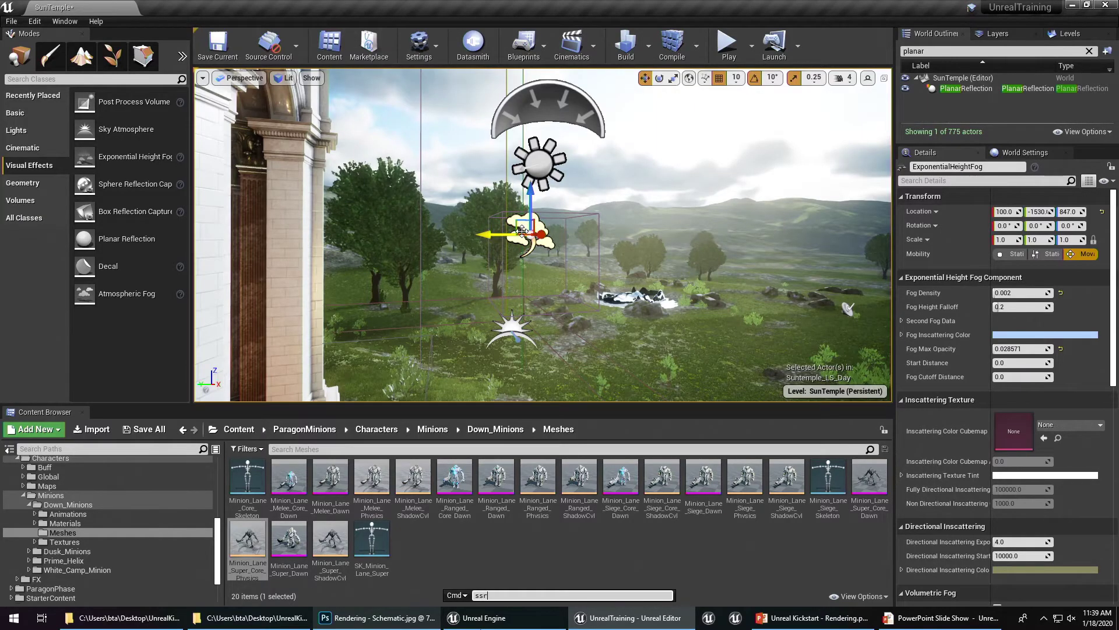
# Check the Volumetric Fog settings of the exponential height fog and set its Fog Density to 0.2.
pyautogui.scroll(-10, 959, 412)
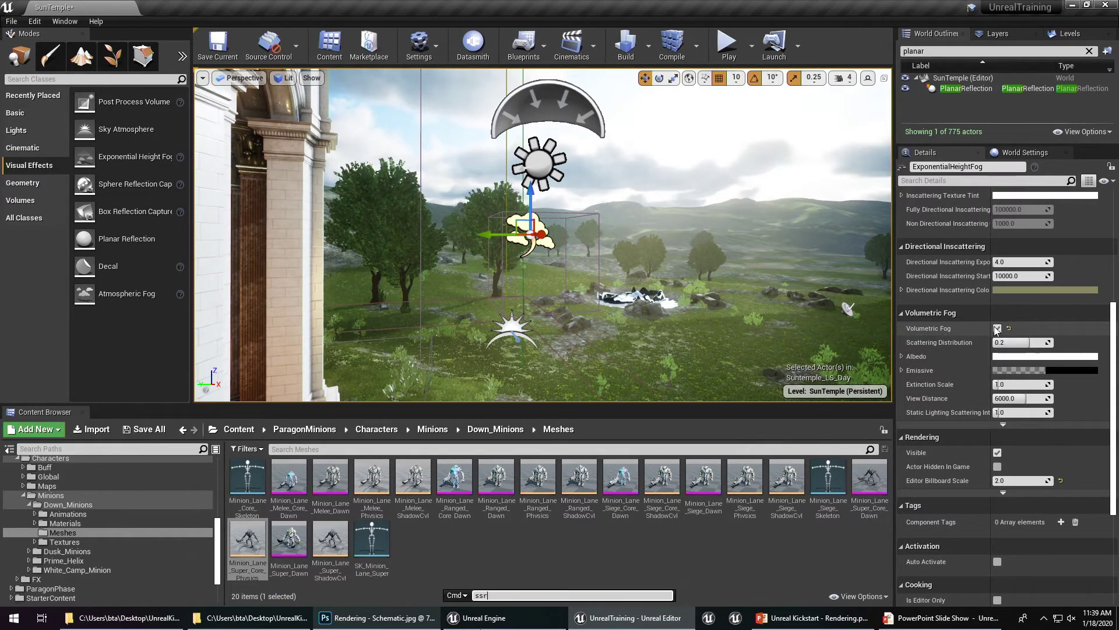
pyautogui.scroll(8, 1016, 247)
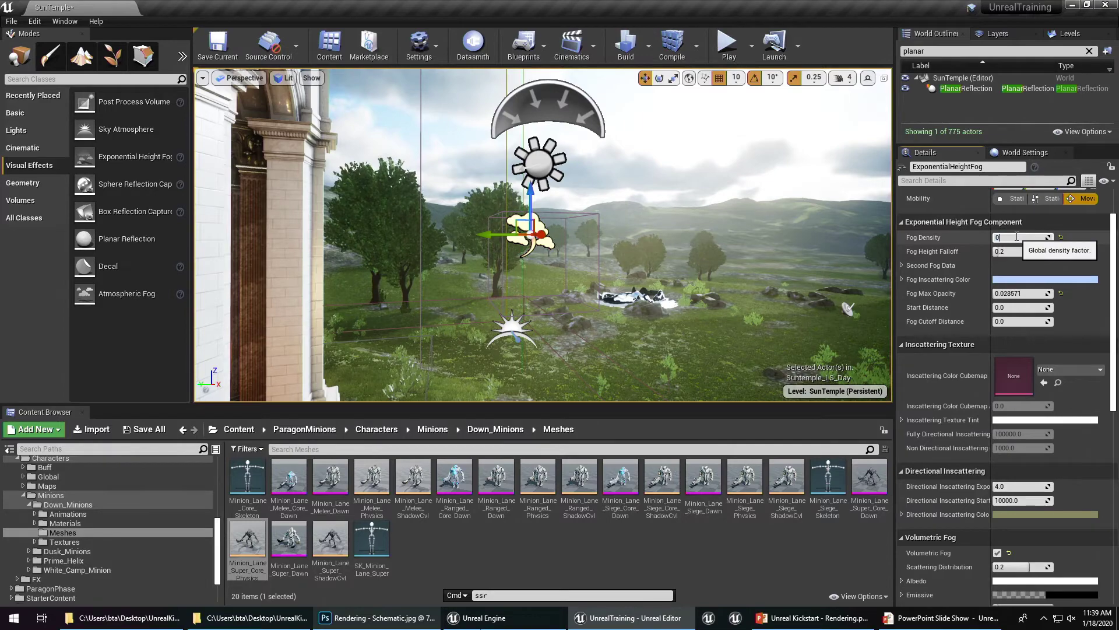
pyautogui.write('2')
pyautogui.press('Return')
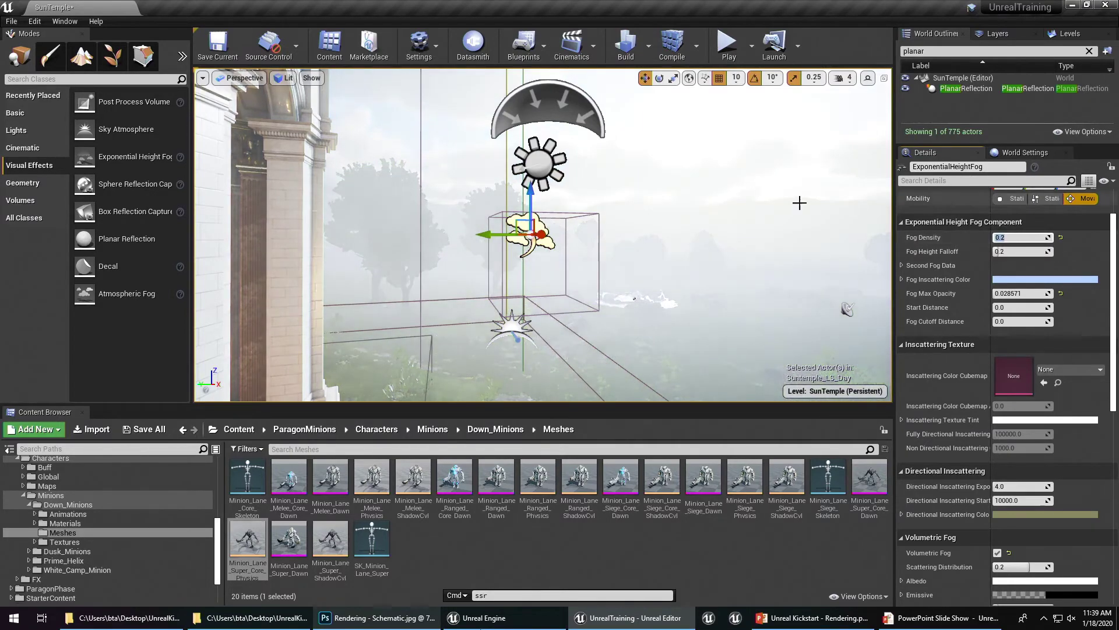
# Hide the editor icons with Game View and inspect the fog inside the temple around the winged statue.
pyautogui.press('w')
pyautogui.moveTo(635, 298); pyautogui.dragTo(559, 294, button='right')
pyautogui.press('g')
pyautogui.press('w')
pyautogui.moveTo(332, 145); pyautogui.dragTo(456, 185, button='right')
pyautogui.press('w')
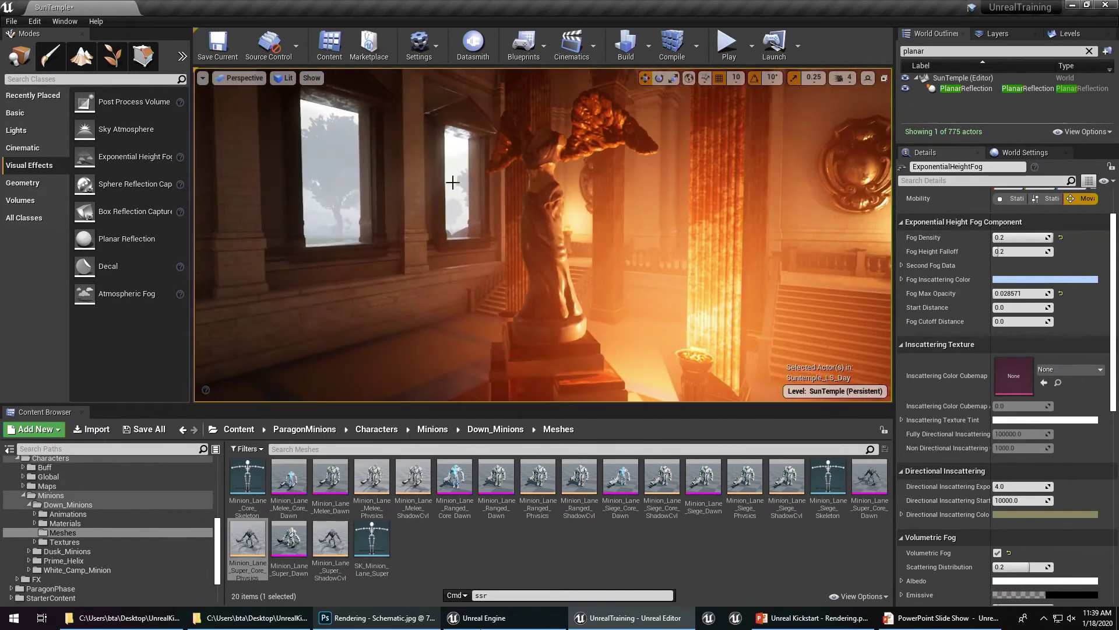
# Visualize the volumetric lightmap samples around the statue, and hide them again with the editor icons restored.
pyautogui.click(315, 80)
pyautogui.moveTo(341, 386)
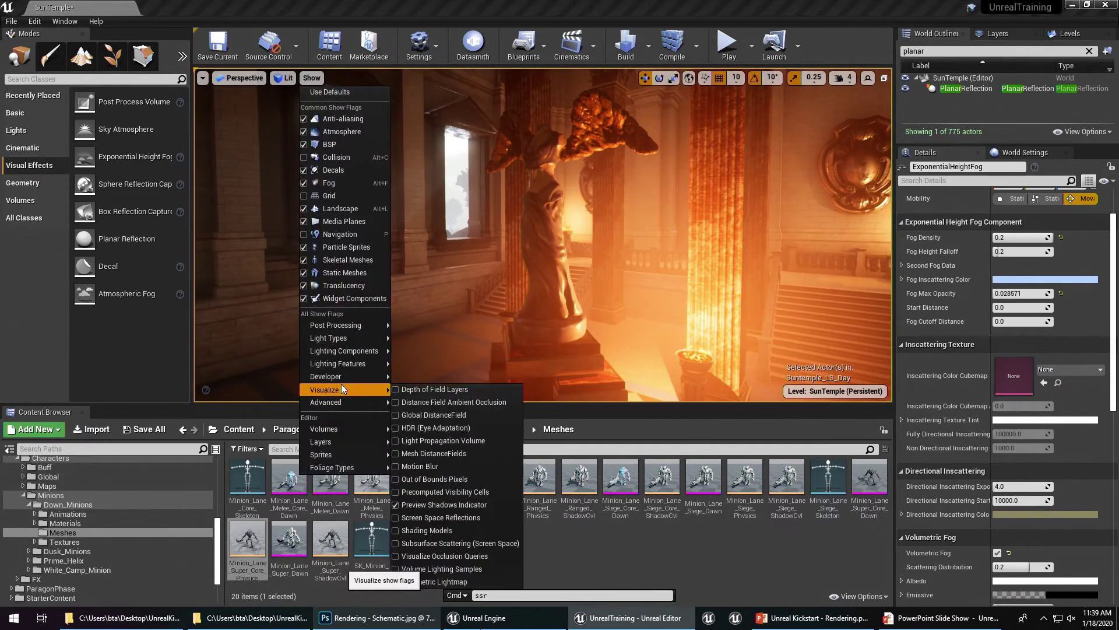
pyautogui.click(433, 582)
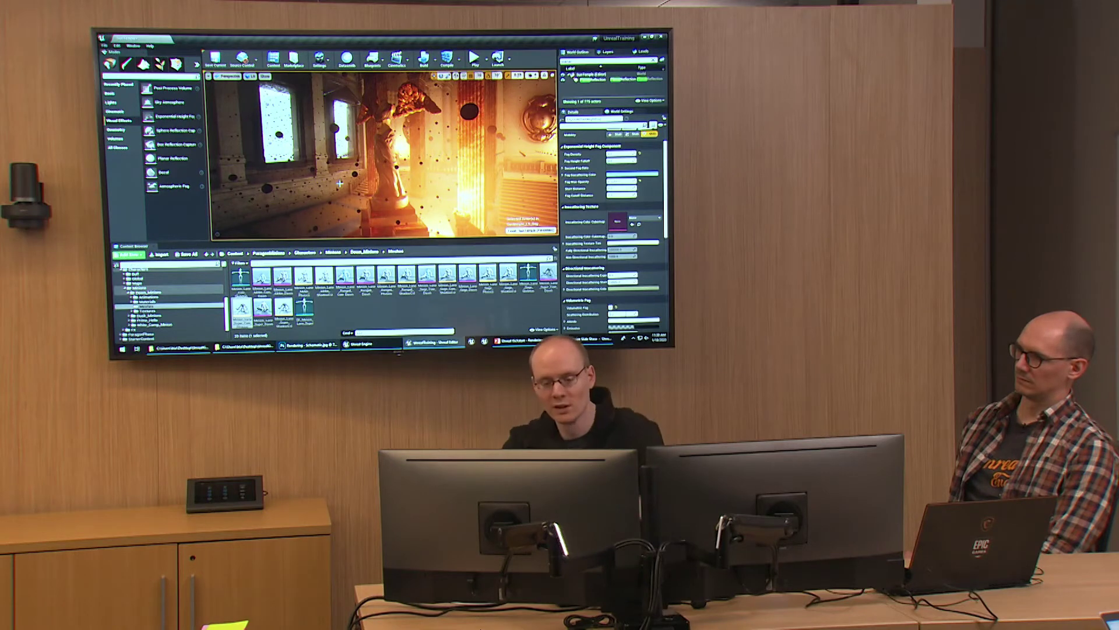
pyautogui.click(265, 75)
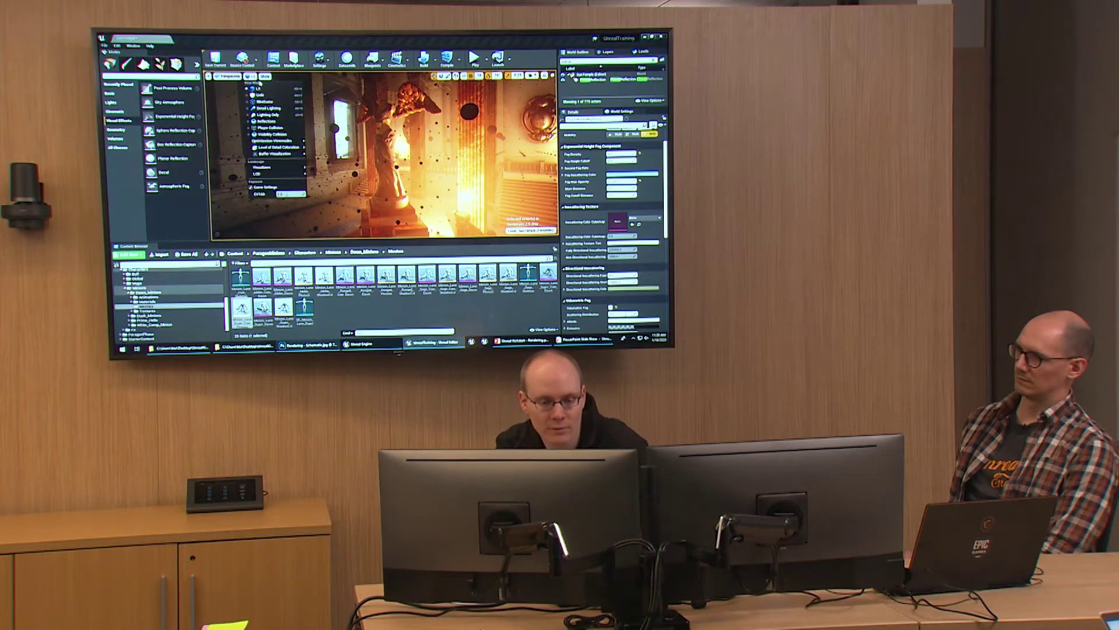
pyautogui.click(286, 234)
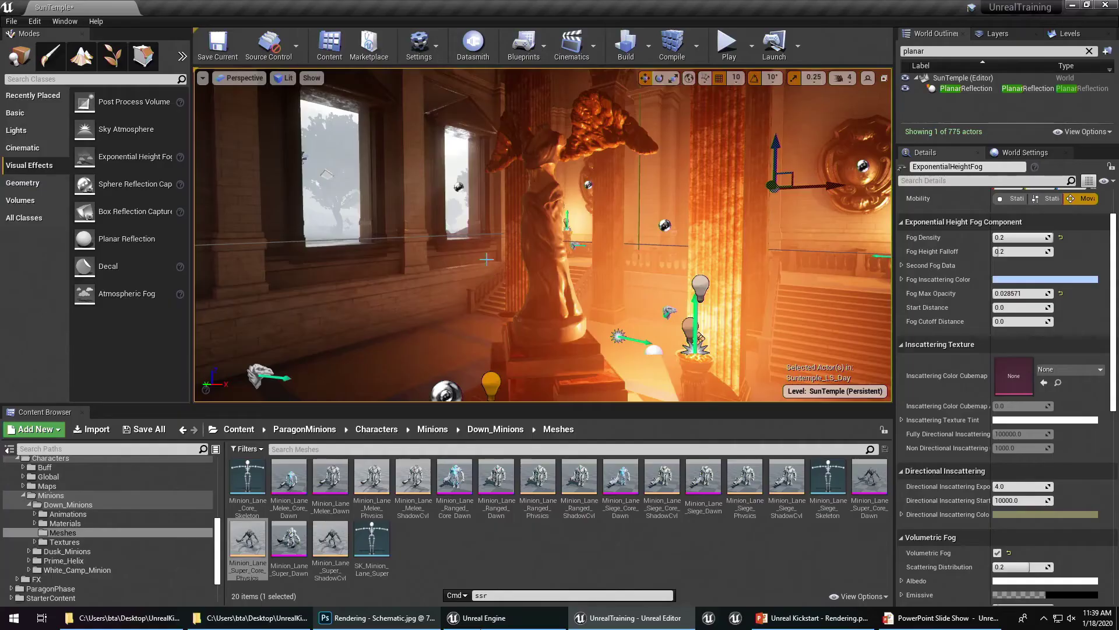
# Set the height fog's Fog Density to 1 and inspect the fog in the temple's arches and statue hall.
pyautogui.moveTo(486, 259); pyautogui.dragTo(618, 289, button='right')
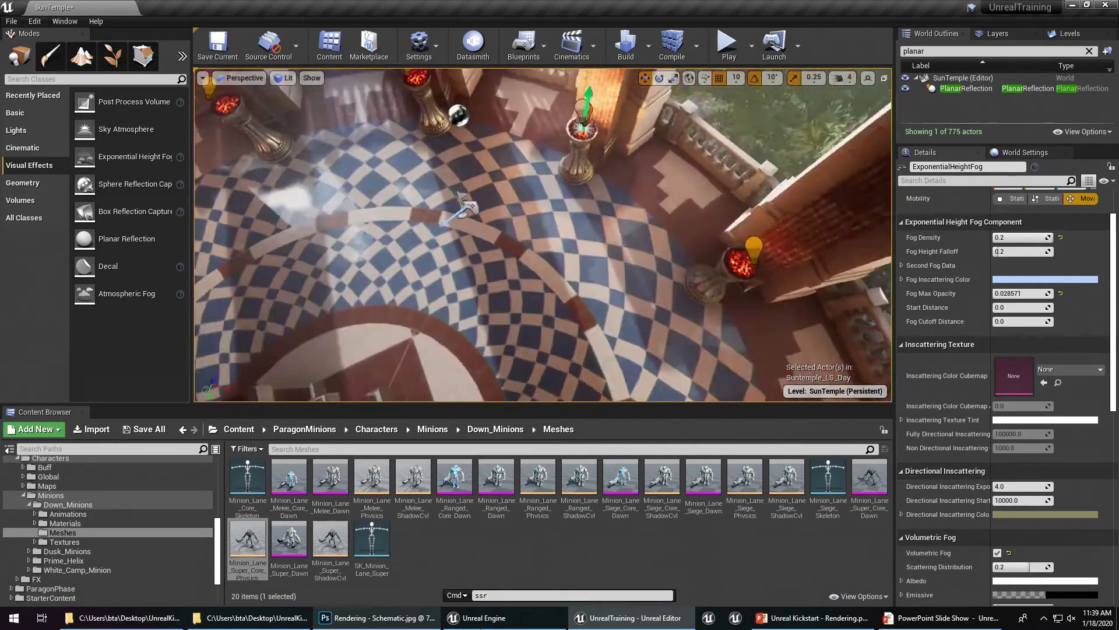
pyautogui.click(1020, 237)
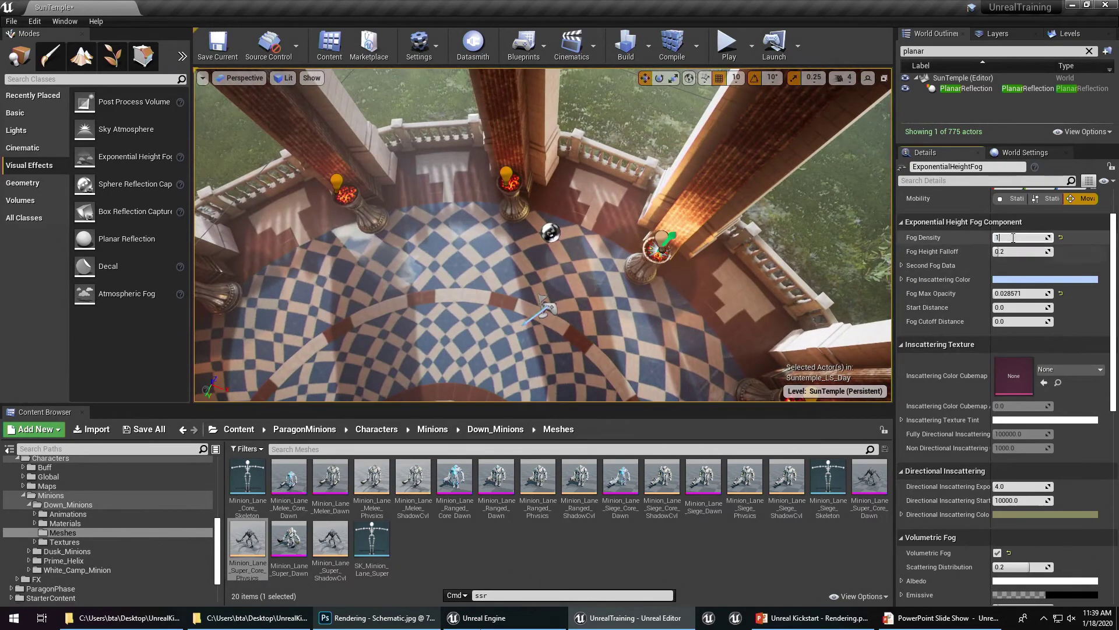
pyautogui.write('1')
pyautogui.press('Return')
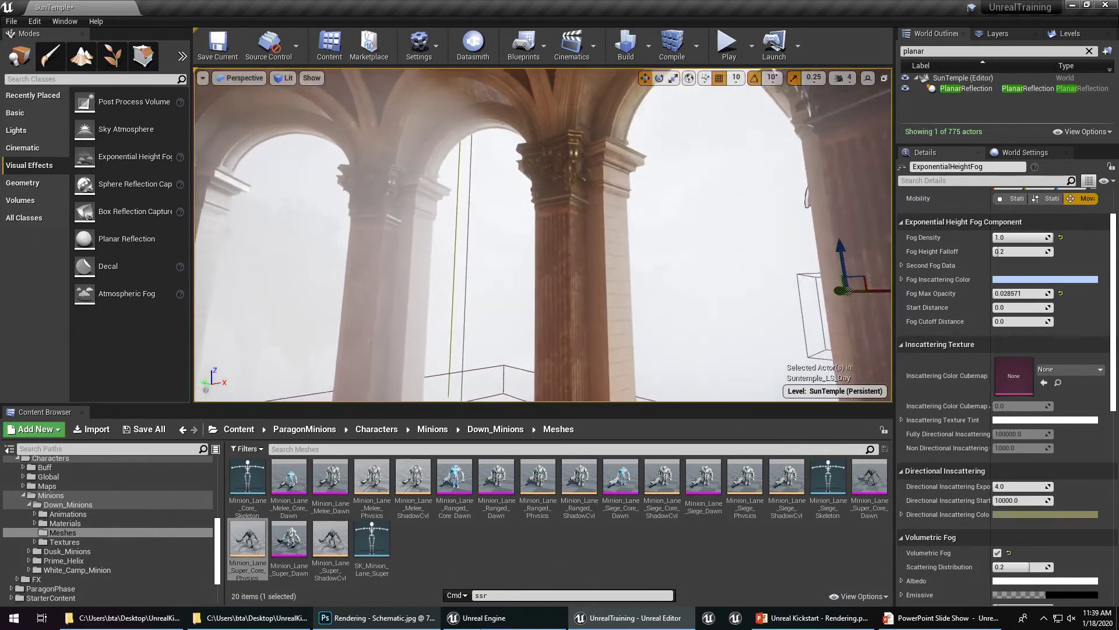
pyautogui.moveTo(544, 245); pyautogui.dragTo(758, 326, button='right')
pyautogui.moveTo(574, 373); pyautogui.dragTo(569, 347, button='right')
pyautogui.moveTo(551, 274); pyautogui.dragTo(554, 274, button='right')
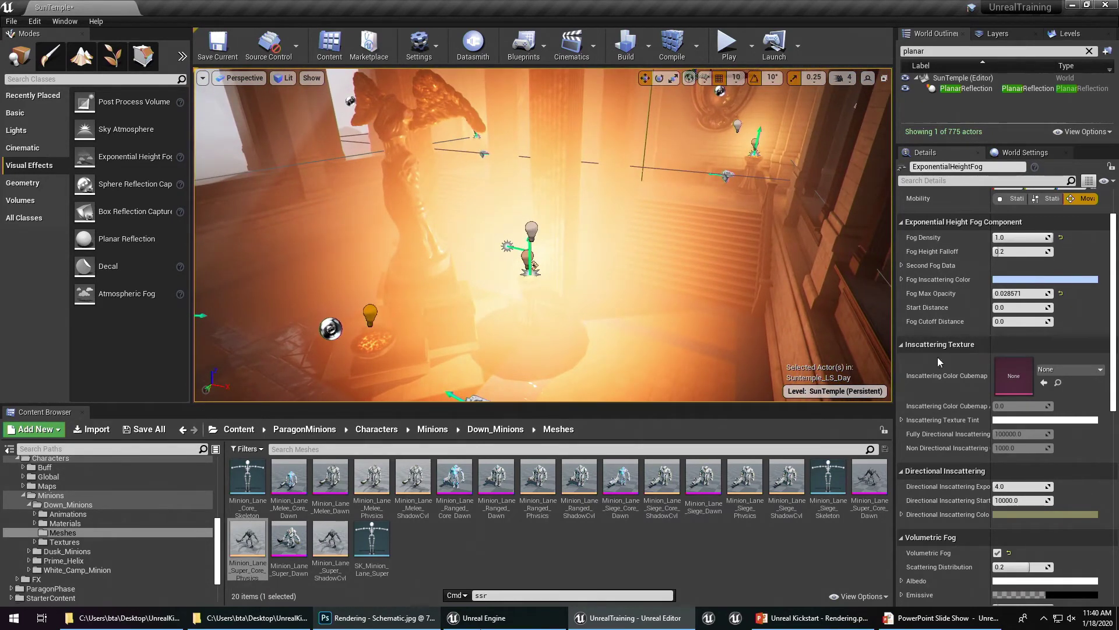
# Set the height fog's Fog Density to 0.2.
pyautogui.click(1030, 238)
pyautogui.write('0')
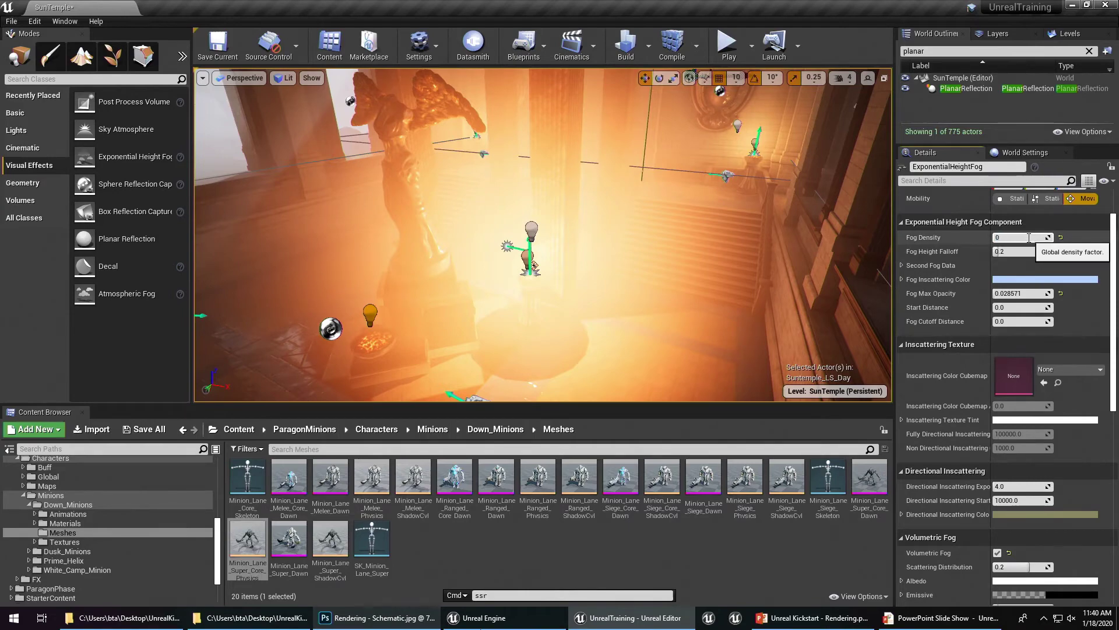
pyautogui.write('.2')
pyautogui.press('Return')
# Select the P_FogCloud_Complex_03Small particle emitter in the statue hall and enable its Auto Activate option.
pyautogui.moveTo(688, 262); pyautogui.dragTo(757, 311, button='right')
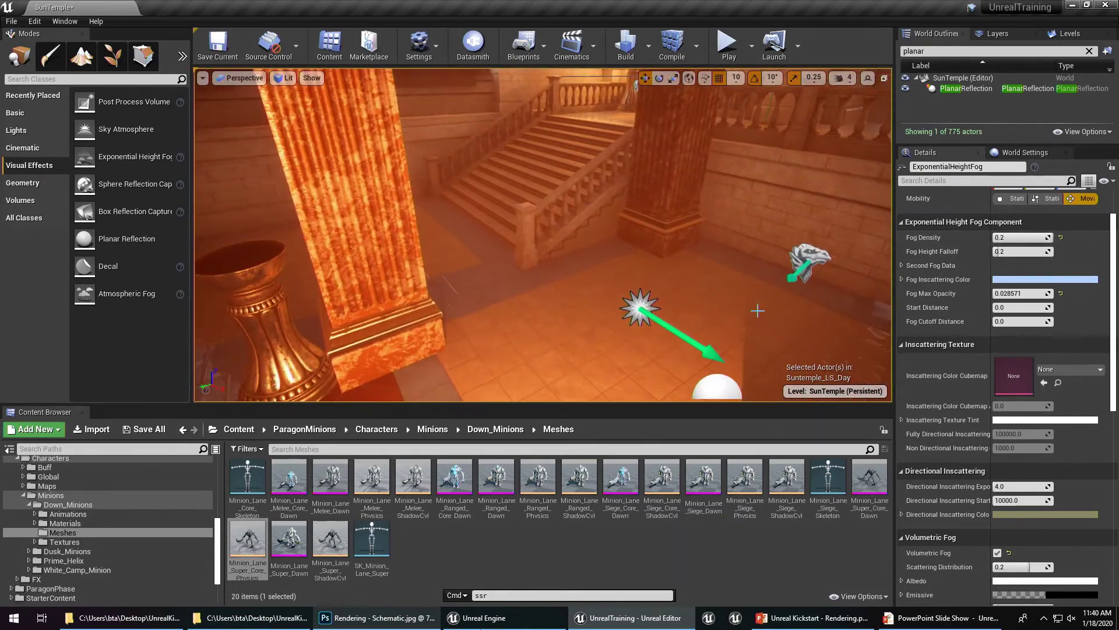
pyautogui.click(638, 308)
pyautogui.scroll(-4, 1027, 389)
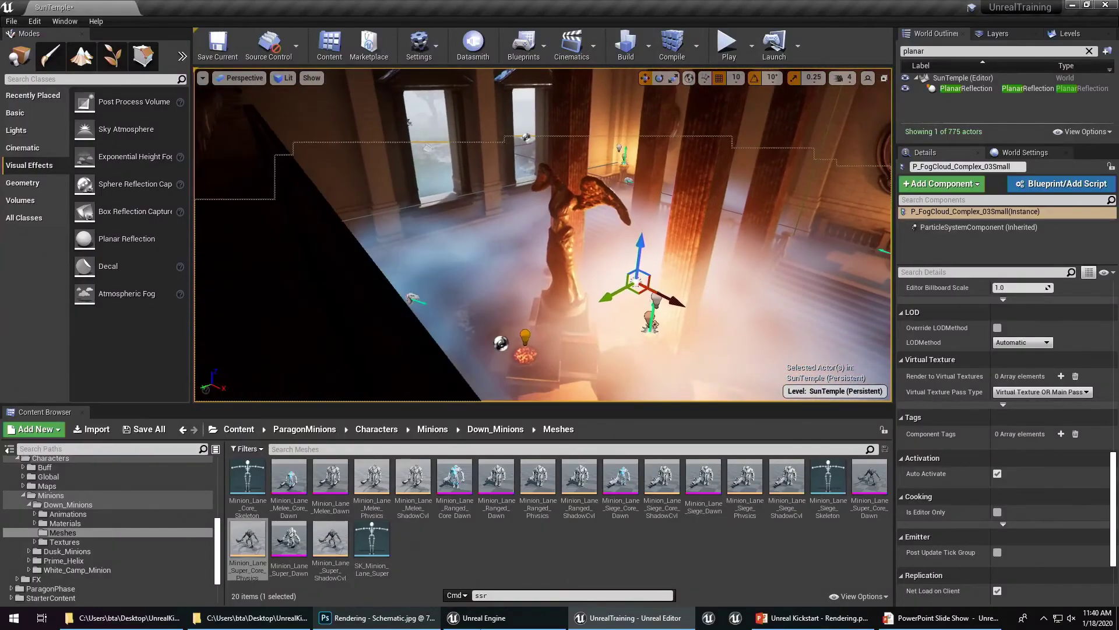
# Move the fog cloud emitter up and back down near the floor, and turn off its Auto Activate option.
pyautogui.moveTo(544, 235); pyautogui.dragTo(653, 240, button='right')
pyautogui.moveTo(344, 257); pyautogui.dragTo(311, 266, button='right')
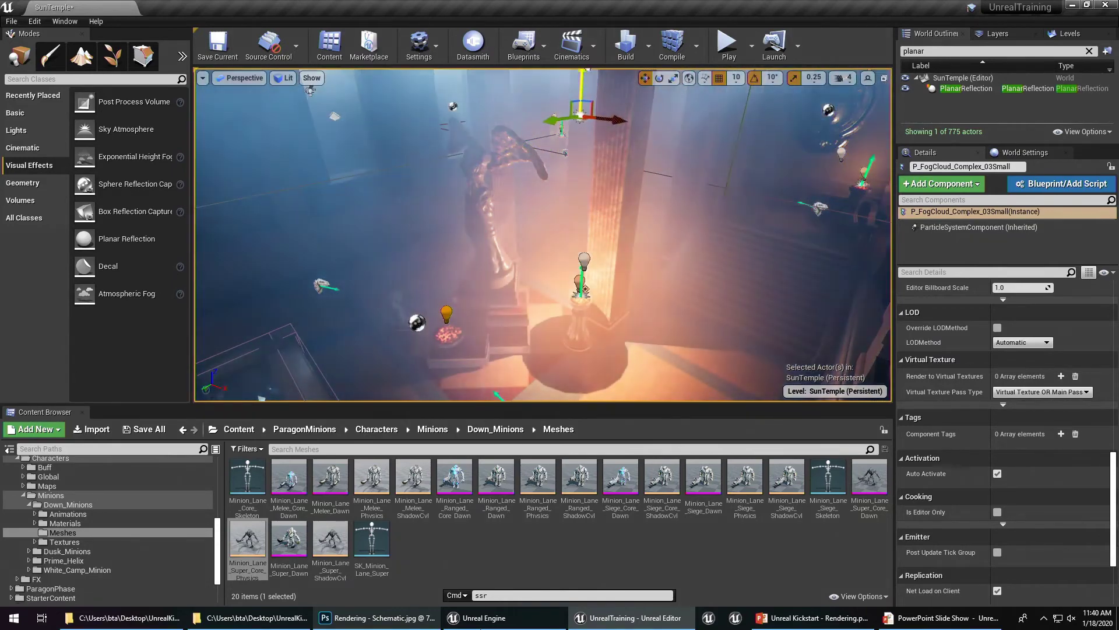
pyautogui.moveTo(589, 222); pyautogui.dragTo(619, 262)
pyautogui.moveTo(748, 280); pyautogui.dragTo(726, 298, button='right')
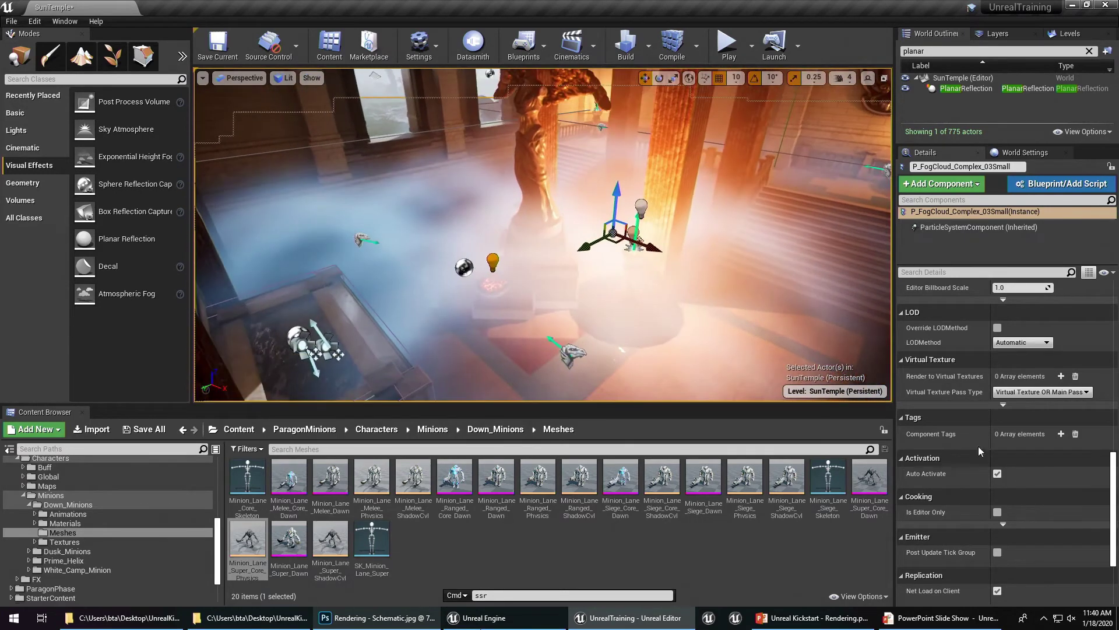
pyautogui.click(997, 473)
pyautogui.moveTo(369, 622)
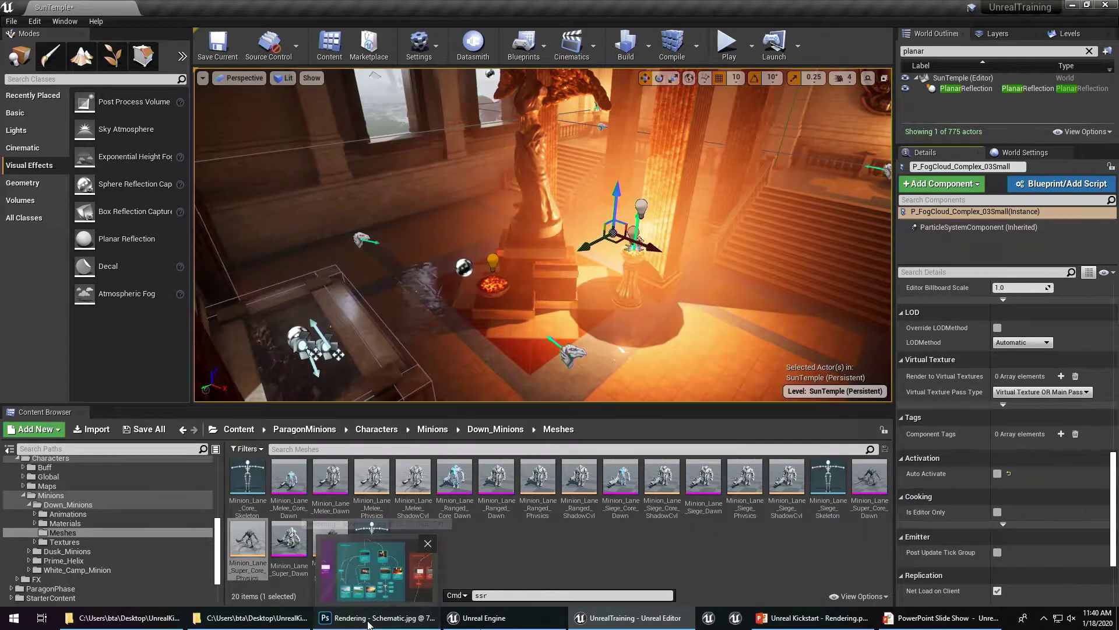
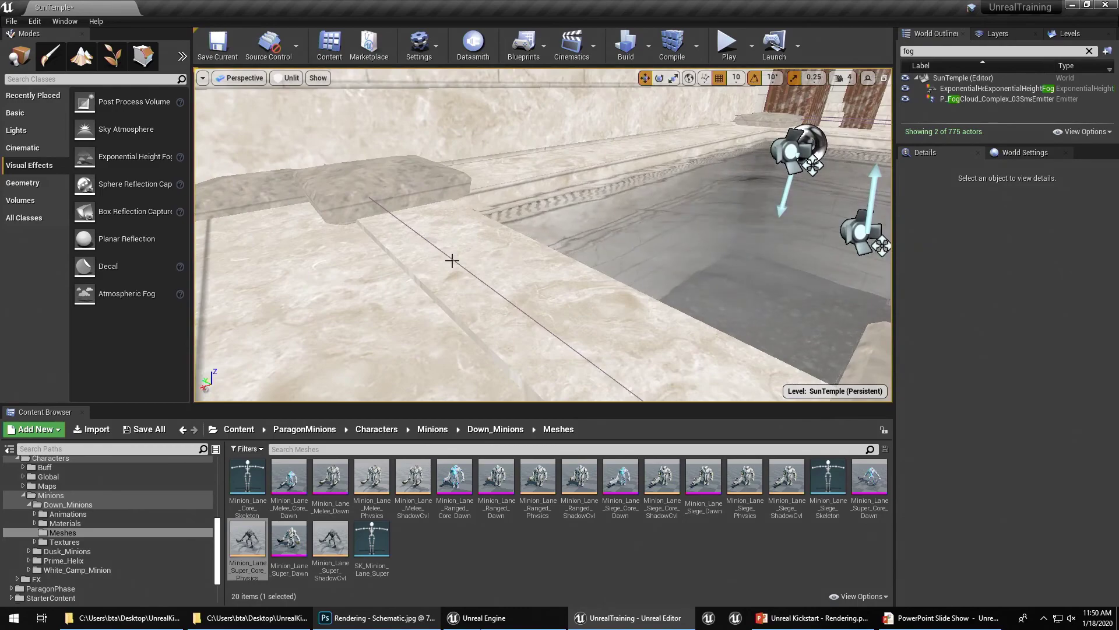
# Hide the static meshes in the viewport to expose the volumes around the temple pool.
pyautogui.press('f')
pyautogui.moveTo(541, 269); pyautogui.dragTo(670, 269, button='right')
pyautogui.moveTo(334, 178)
pyautogui.mouseDown(button='right')
pyautogui.moveTo(432, 181)
pyautogui.moveTo(334, 179)
pyautogui.mouseUp(button='right')
pyautogui.click(318, 78)
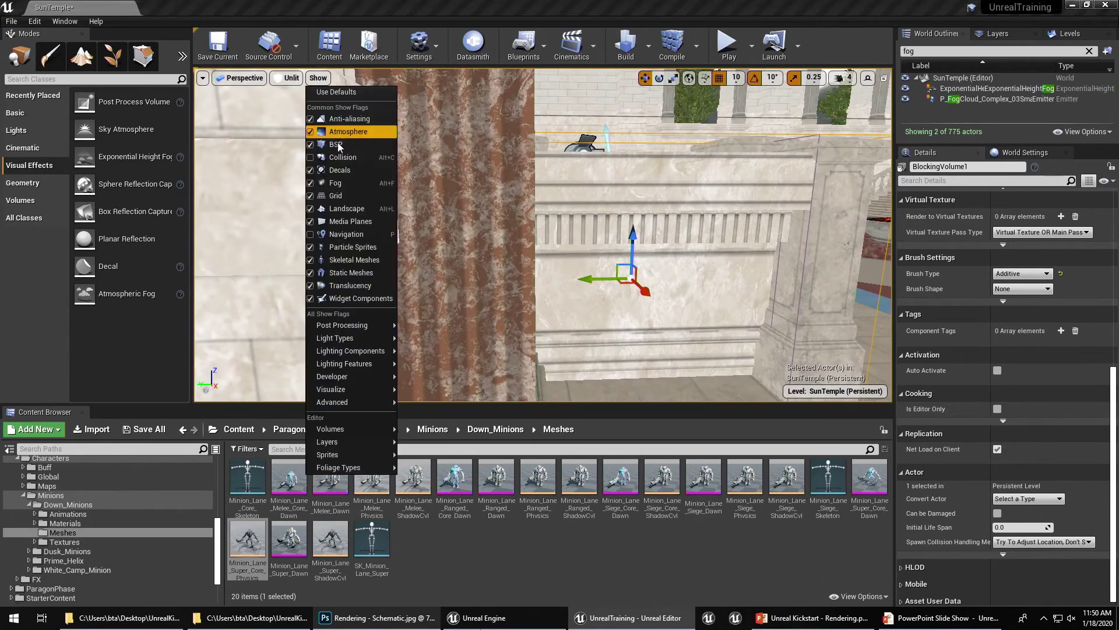
pyautogui.click(337, 272)
pyautogui.moveTo(337, 271); pyautogui.dragTo(337, 272, button='right')
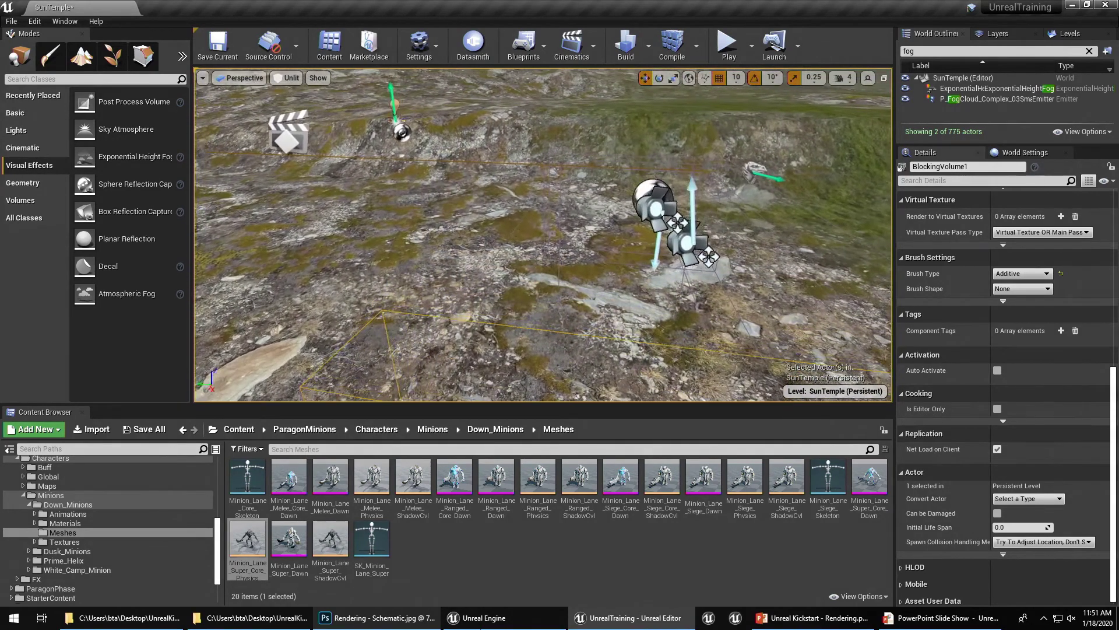
# Select PostProcessVolume2, locate its post process material AdvancedEffects_Underwater among the assets, and open it in the Material Editor.
pyautogui.click(509, 239)
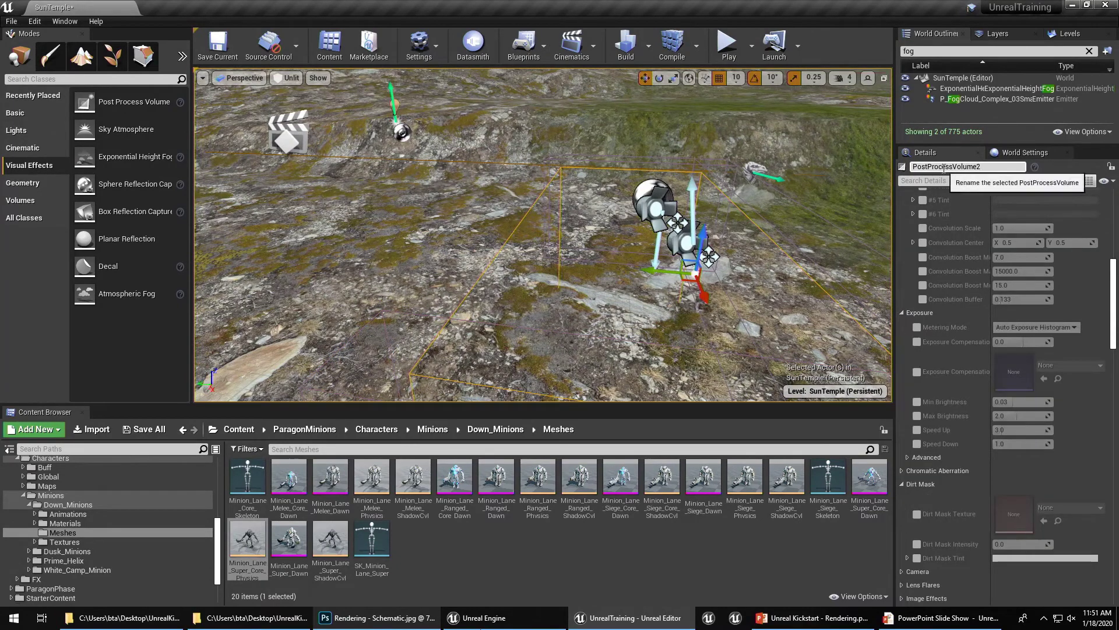
pyautogui.scroll(-15, 971, 314)
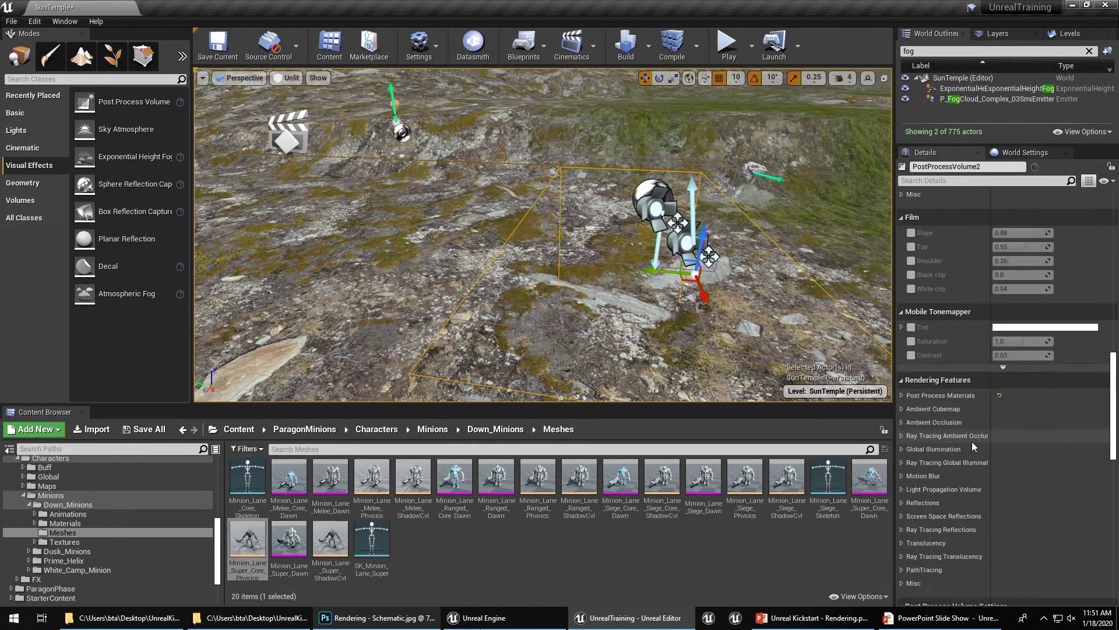
pyautogui.click(939, 399)
pyautogui.click(939, 411)
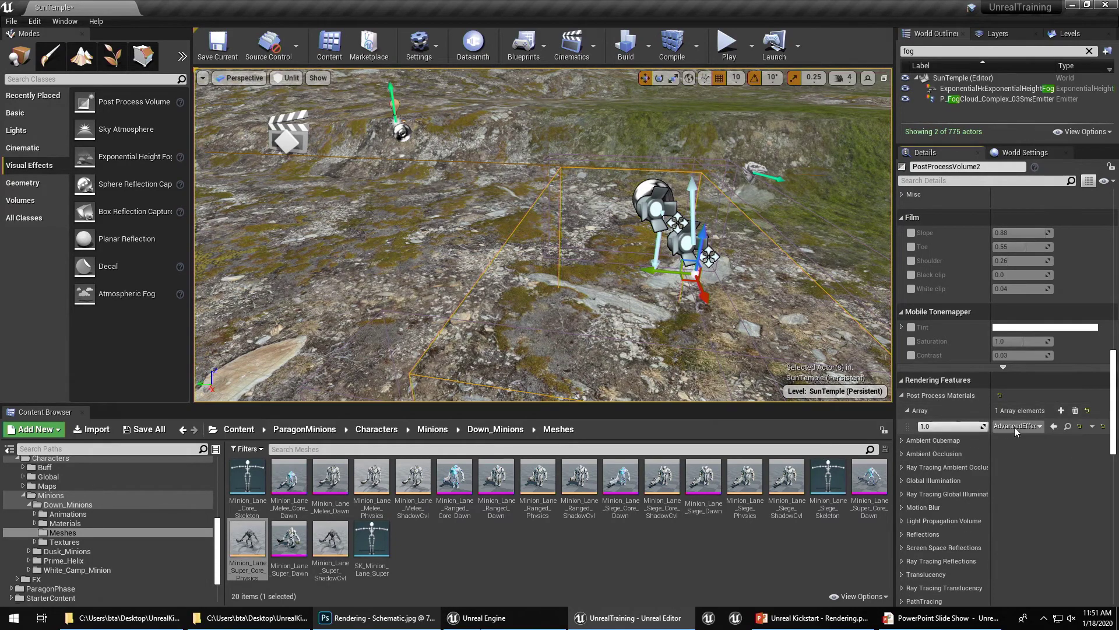
pyautogui.click(1067, 427)
pyautogui.moveTo(249, 476)
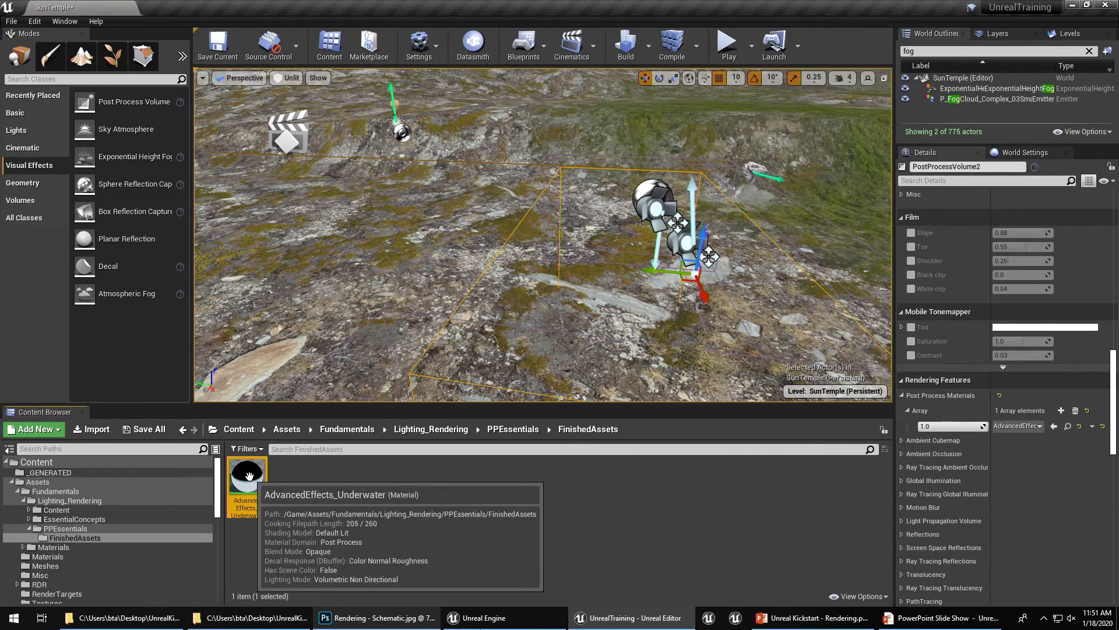
pyautogui.doubleClick(249, 476)
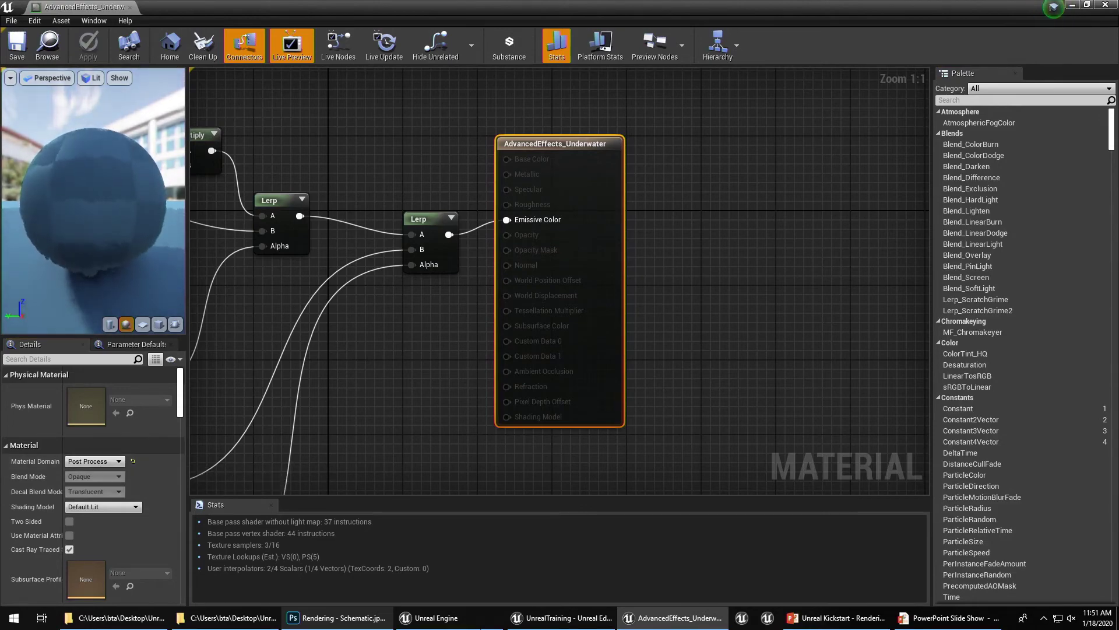
# Examine the underwater material graph, from the SceneTexture:PostProcessInput0 node that samples the screen to the Emissive Color output.
pyautogui.scroll(-6, 592, 349)
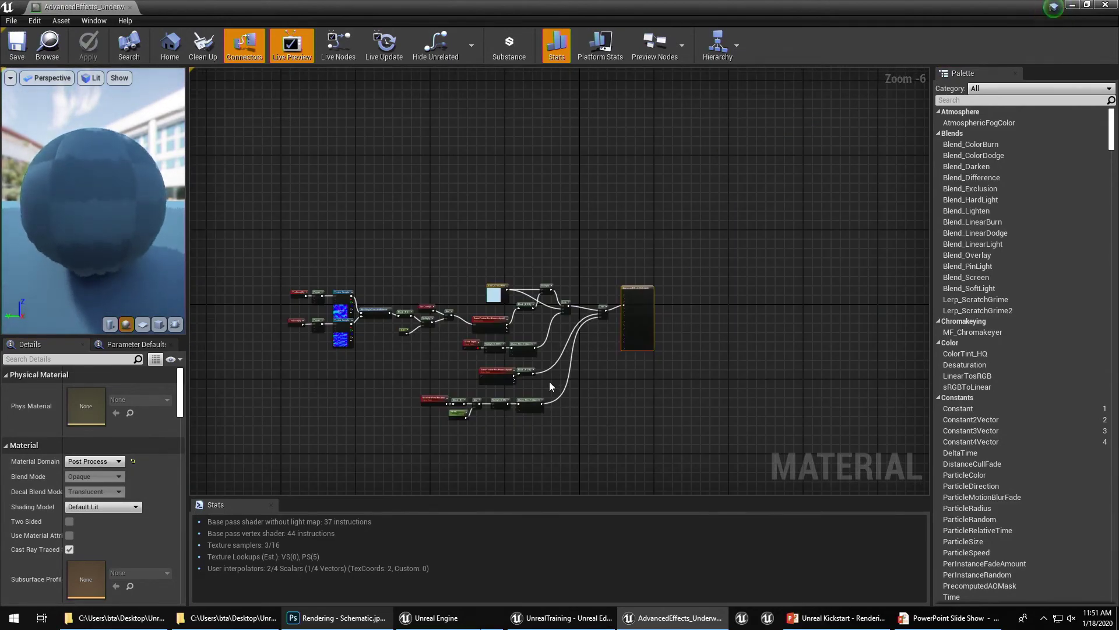
pyautogui.scroll(6, 621, 308)
pyautogui.scroll(-6, 619, 294)
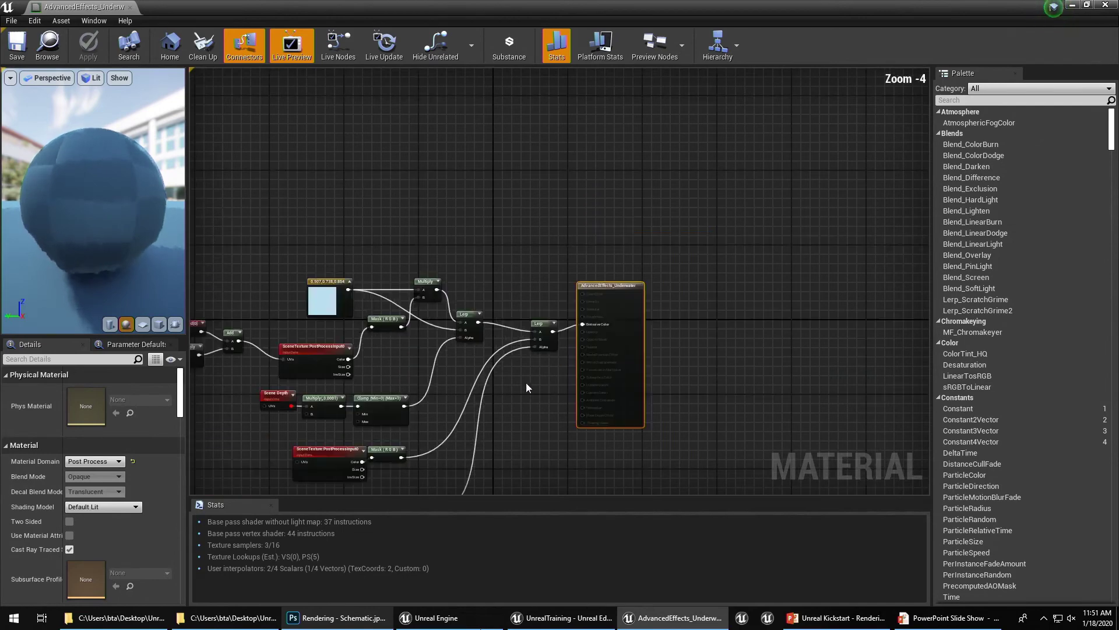
pyautogui.scroll(6, 545, 184)
pyautogui.click(545, 184)
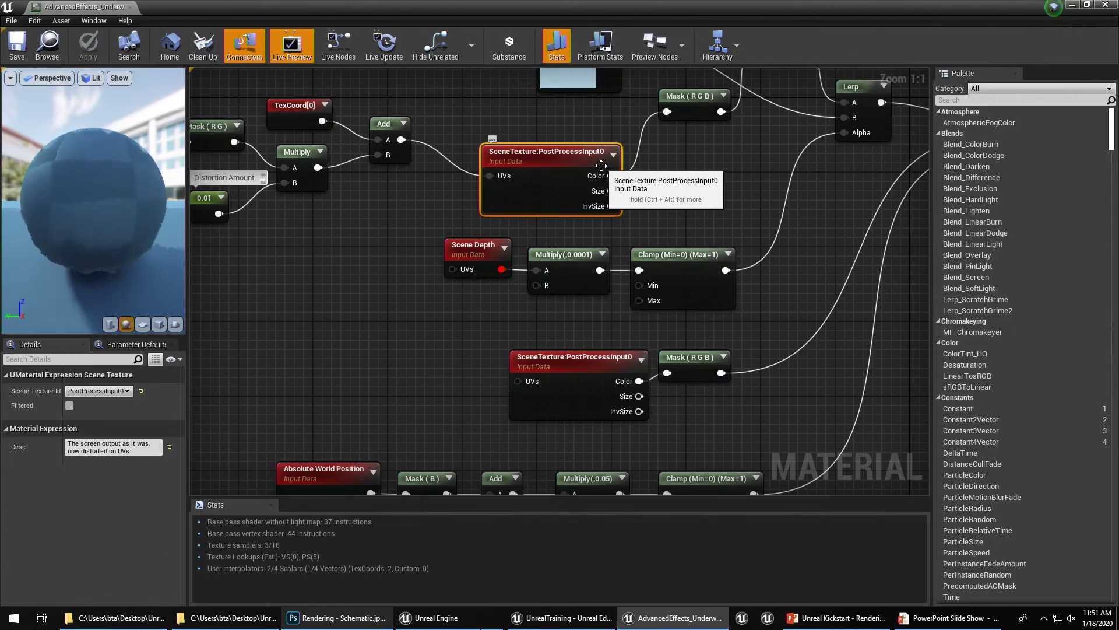
pyautogui.moveTo(717, 165); pyautogui.dragTo(497, 306, button='right')
pyautogui.scroll(-1, 550, 292)
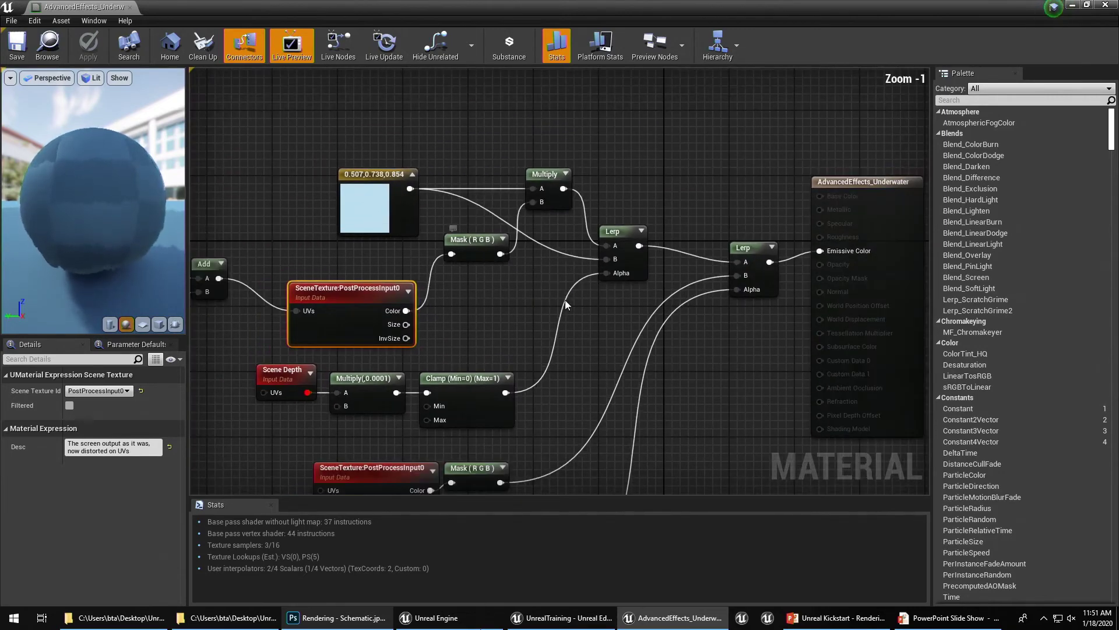
pyautogui.moveTo(617, 324); pyautogui.dragTo(531, 272, button='right')
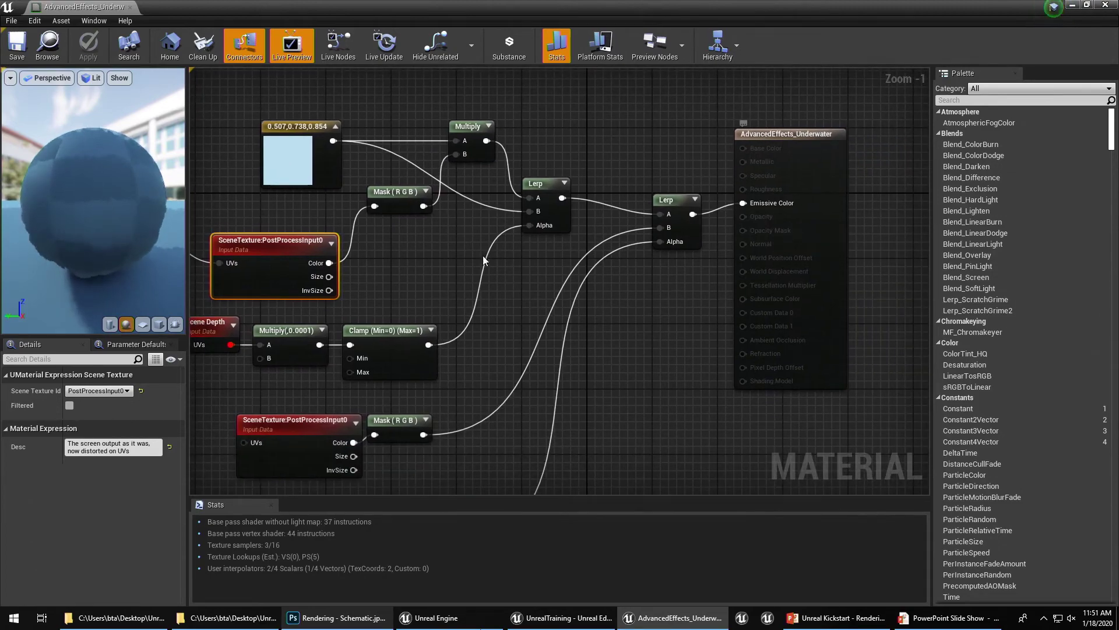
# Select the final Lerp node and trace the graph back to the panning normal textures that drive the distortion.
pyautogui.click(694, 219)
pyautogui.moveTo(694, 218)
pyautogui.mouseDown(button='right')
pyautogui.moveTo(675, 273)
pyautogui.moveTo(927, 238)
pyautogui.mouseUp(button='right')
pyautogui.moveTo(498, 319); pyautogui.dragTo(754, 279, button='right')
pyautogui.moveTo(618, 258); pyautogui.dragTo(639, 334, button='right')
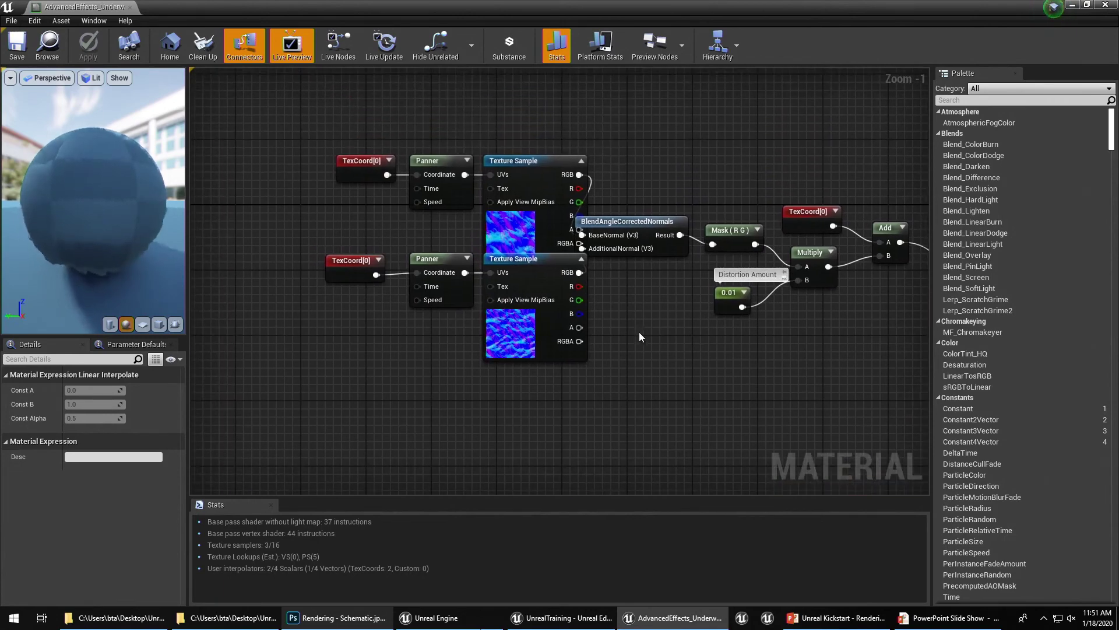
# Examine the two panning normal textures, the undistorted SceneTexture:PostProcessInput0, the Scene Depth node and the blueish overlay color in the underwater material.
pyautogui.moveTo(302, 136); pyautogui.dragTo(554, 341)
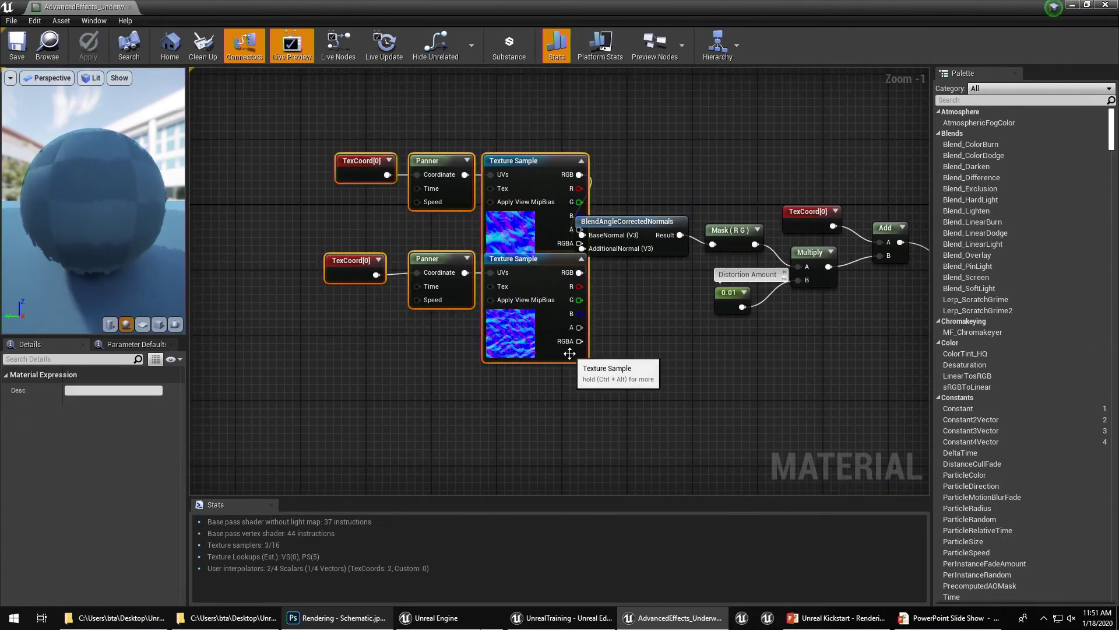
pyautogui.moveTo(94, 201); pyautogui.dragTo(93, 170, button='right')
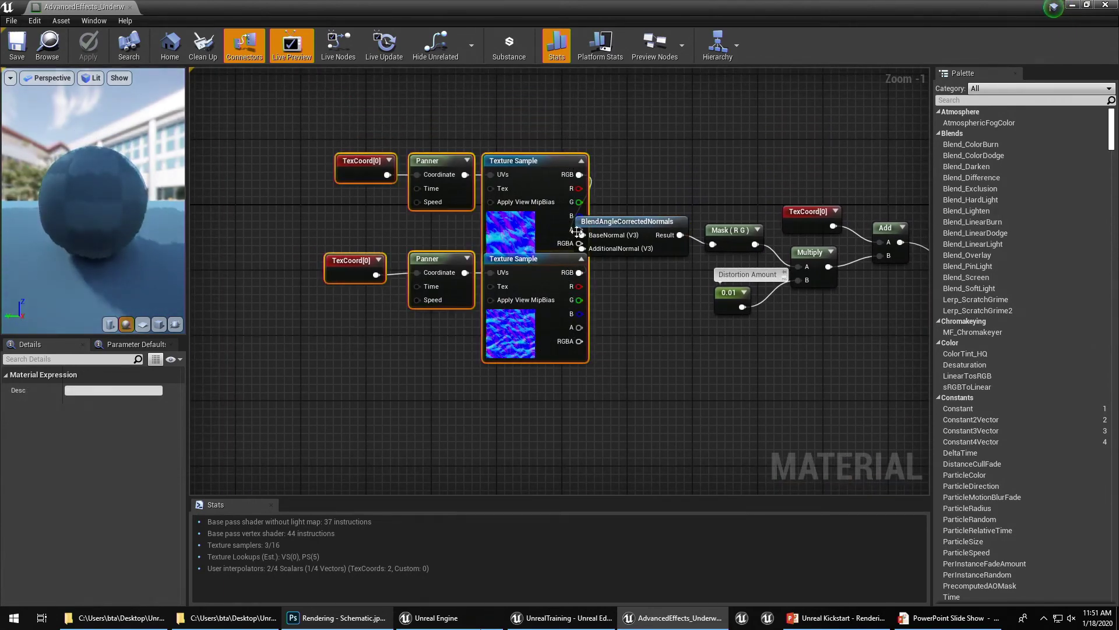
pyautogui.moveTo(721, 367)
pyautogui.mouseDown(button='right')
pyautogui.moveTo(327, 208)
pyautogui.moveTo(403, 214)
pyautogui.mouseUp(button='right')
pyautogui.moveTo(340, 183); pyautogui.dragTo(573, 301, button='right')
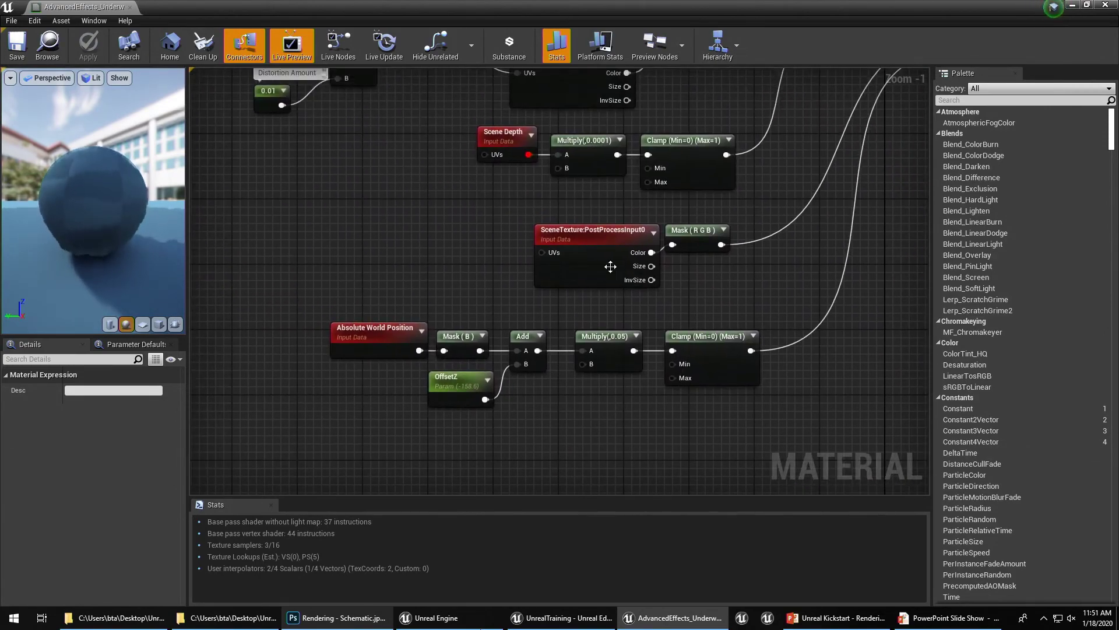
pyautogui.click(601, 257)
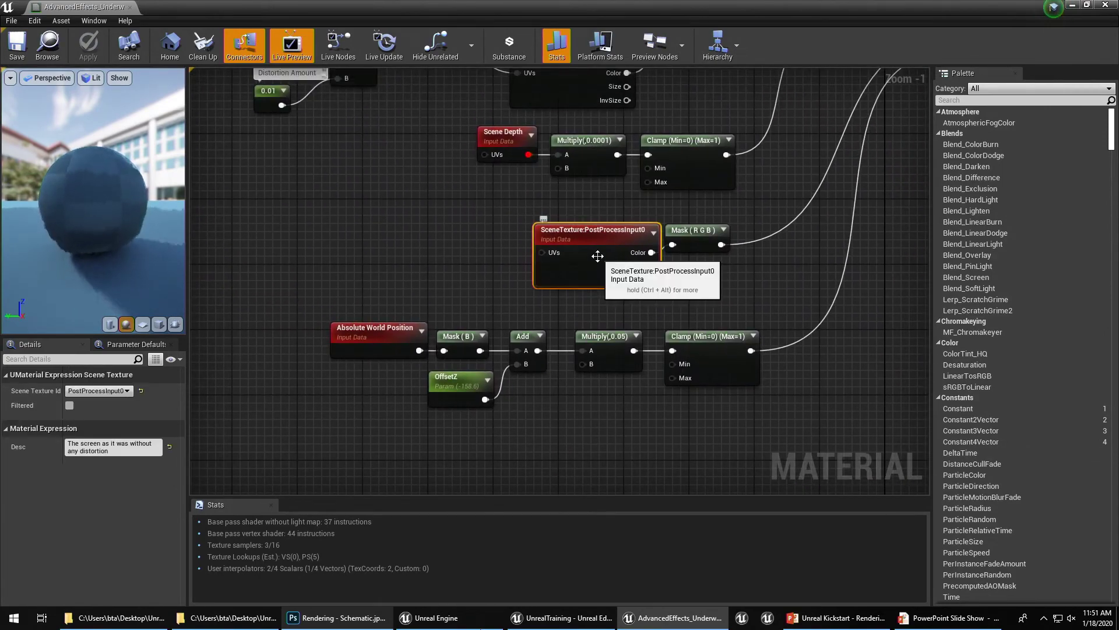
pyautogui.click(518, 135)
pyautogui.moveTo(590, 212); pyautogui.dragTo(376, 481, button='right')
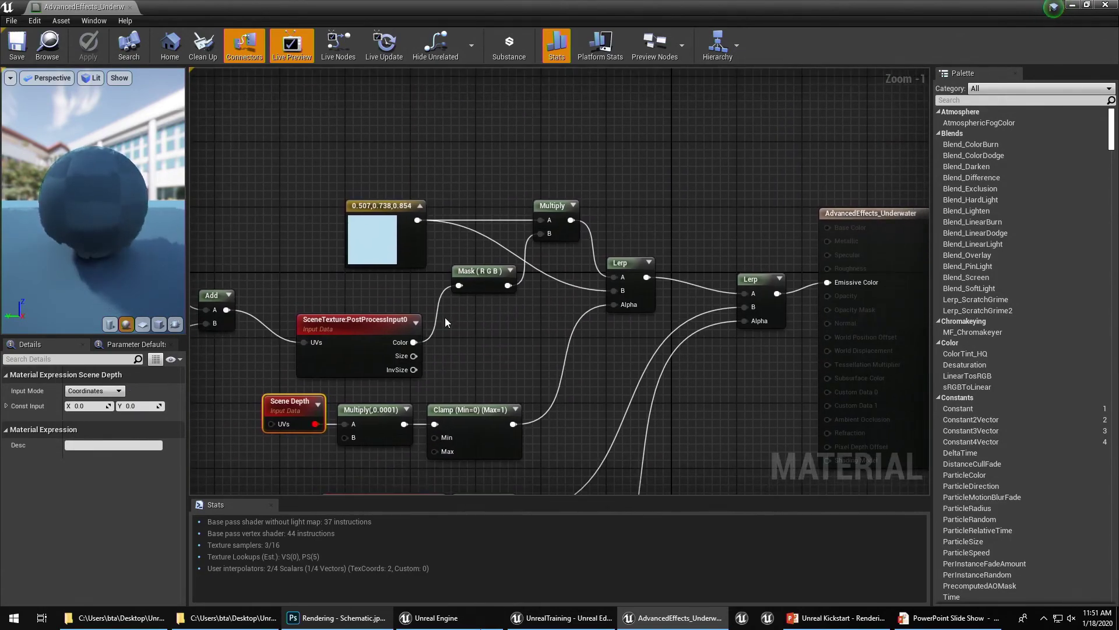
pyautogui.click(376, 239)
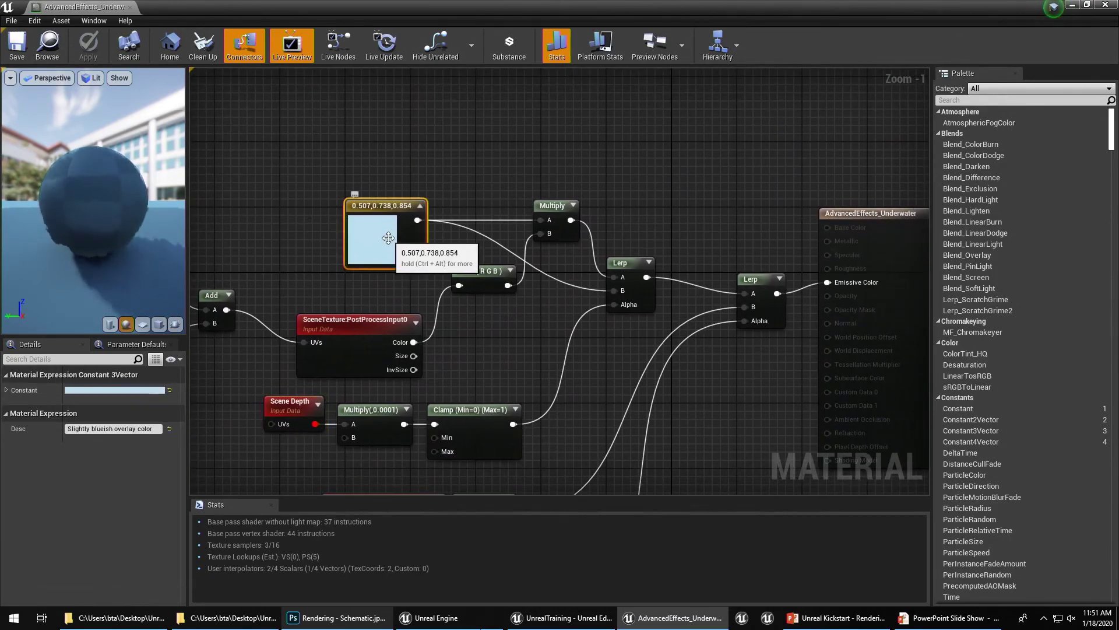
# Return to the level editor, restore the viewport's default show flags, and set its view mode to Lit.
pyautogui.doubleClick(438, 9)
pyautogui.middleClick(639, 314)
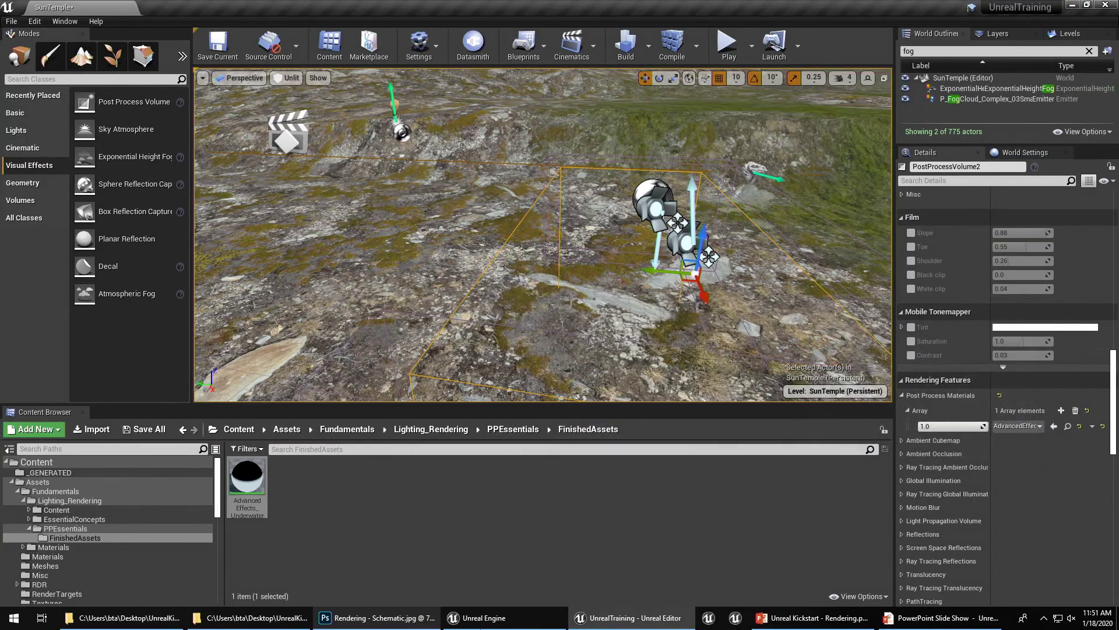
pyautogui.press('w')
pyautogui.moveTo(364, 130)
pyautogui.mouseDown(button='right')
pyautogui.moveTo(378, 169)
pyautogui.moveTo(365, 130)
pyautogui.mouseUp(button='right')
pyautogui.click(319, 78)
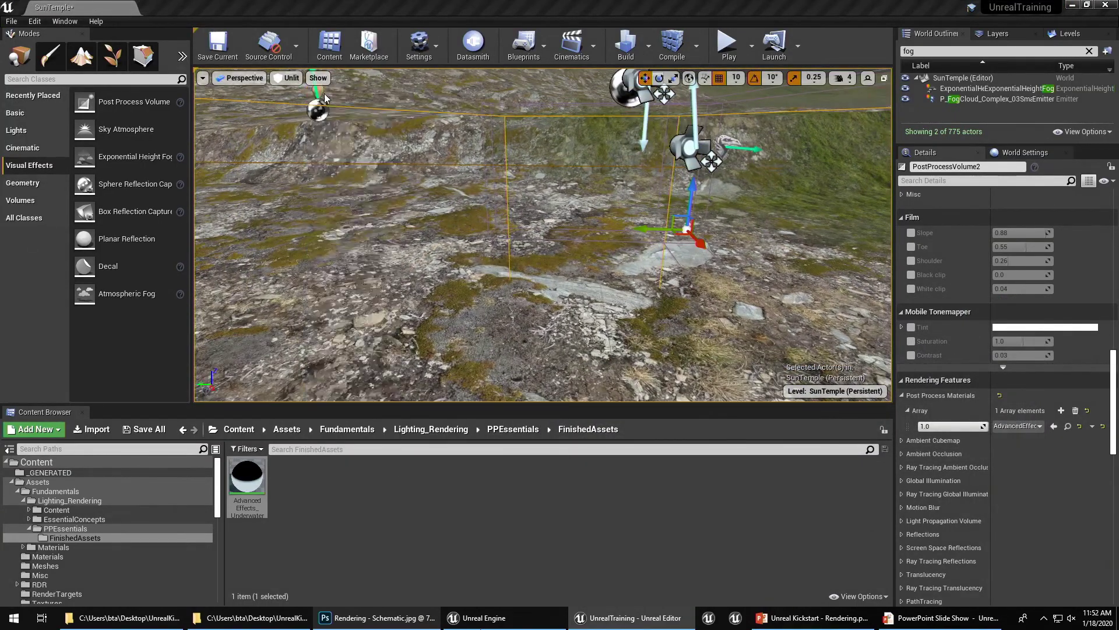
pyautogui.click(324, 93)
pyautogui.click(291, 78)
pyautogui.click(297, 103)
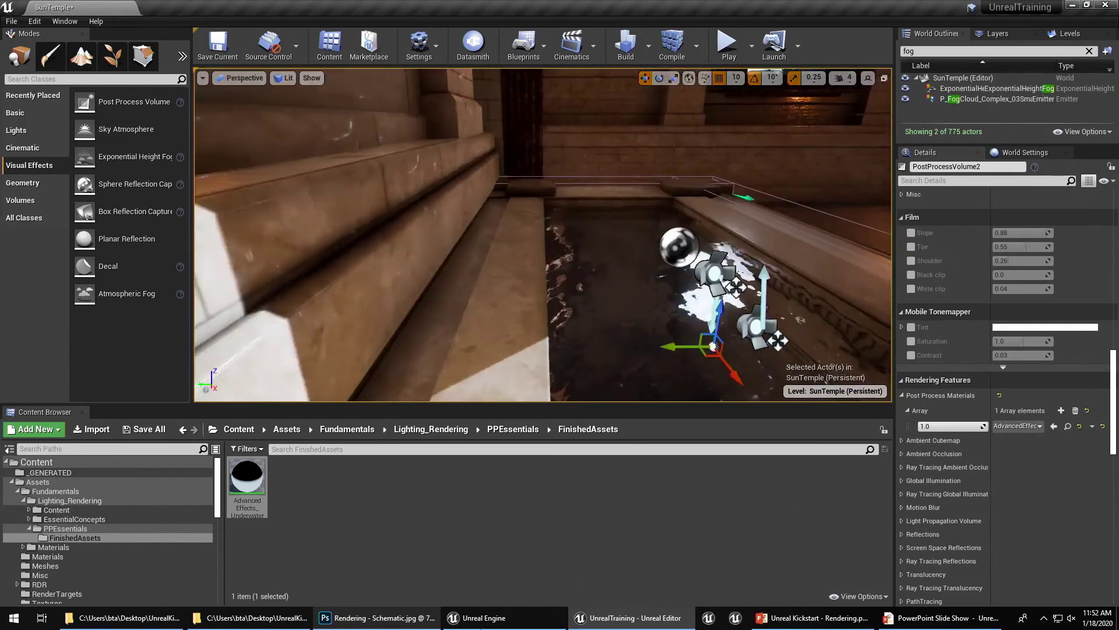
# Fly the viewport camera below the pool's water surface and back out into the temple to inspect the post process volume's effect.
pyautogui.press('q')
pyautogui.moveTo(522, 217)
pyautogui.mouseDown(button='right')
pyautogui.moveTo(522, 234)
pyautogui.moveTo(522, 217)
pyautogui.mouseUp(button='right')
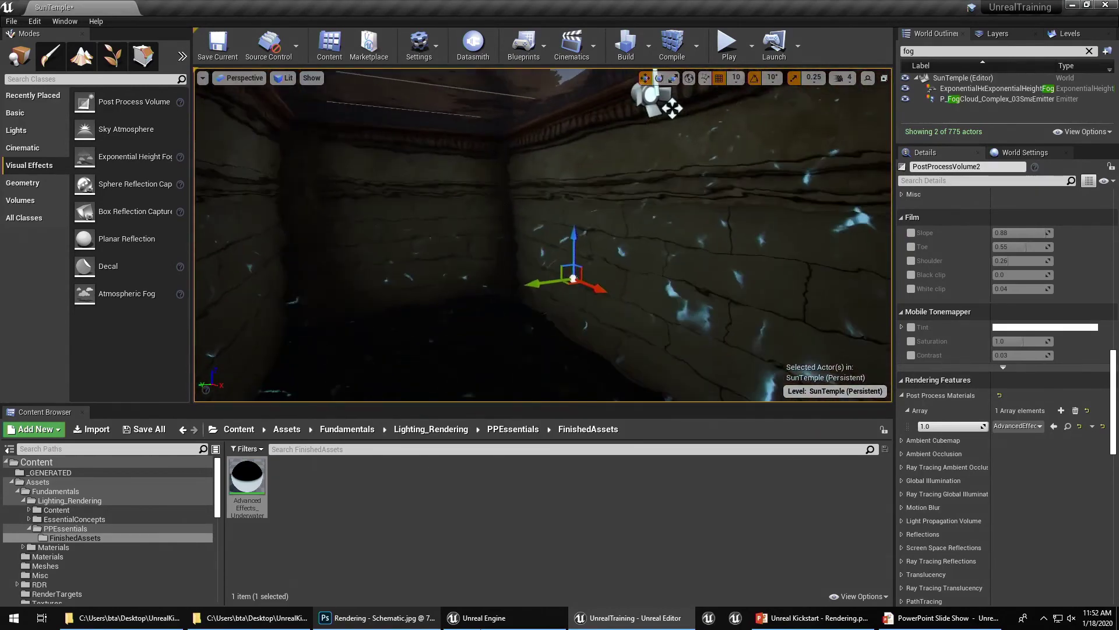
pyautogui.scroll(-5, 641, 209)
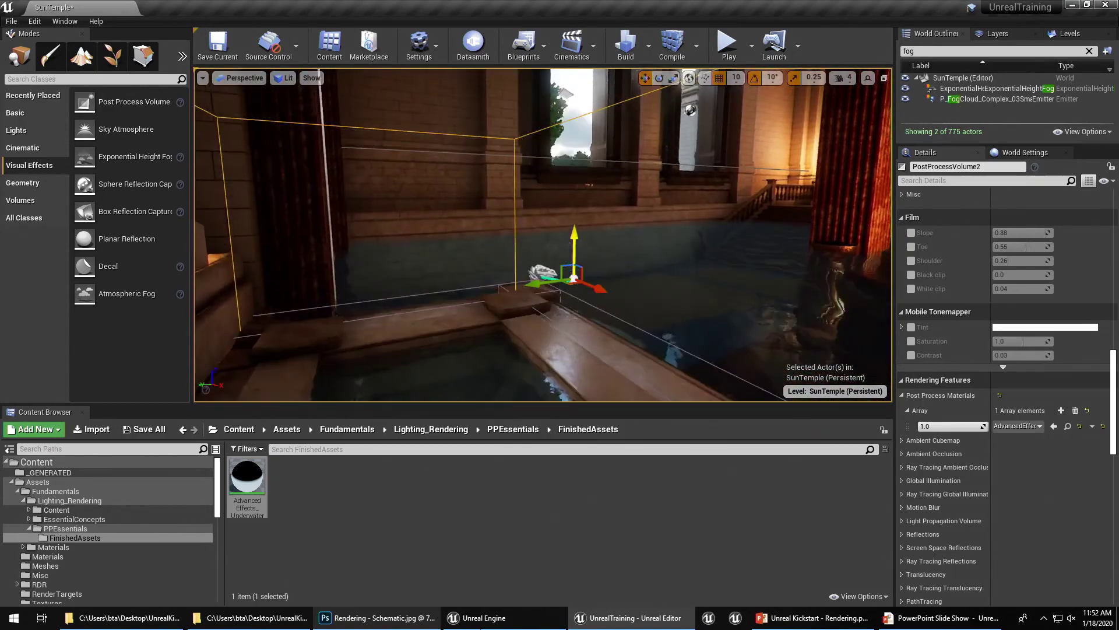
pyautogui.moveTo(642, 208); pyautogui.dragTo(711, 215, button='right')
pyautogui.moveTo(583, 242); pyautogui.dragTo(489, 191, button='right')
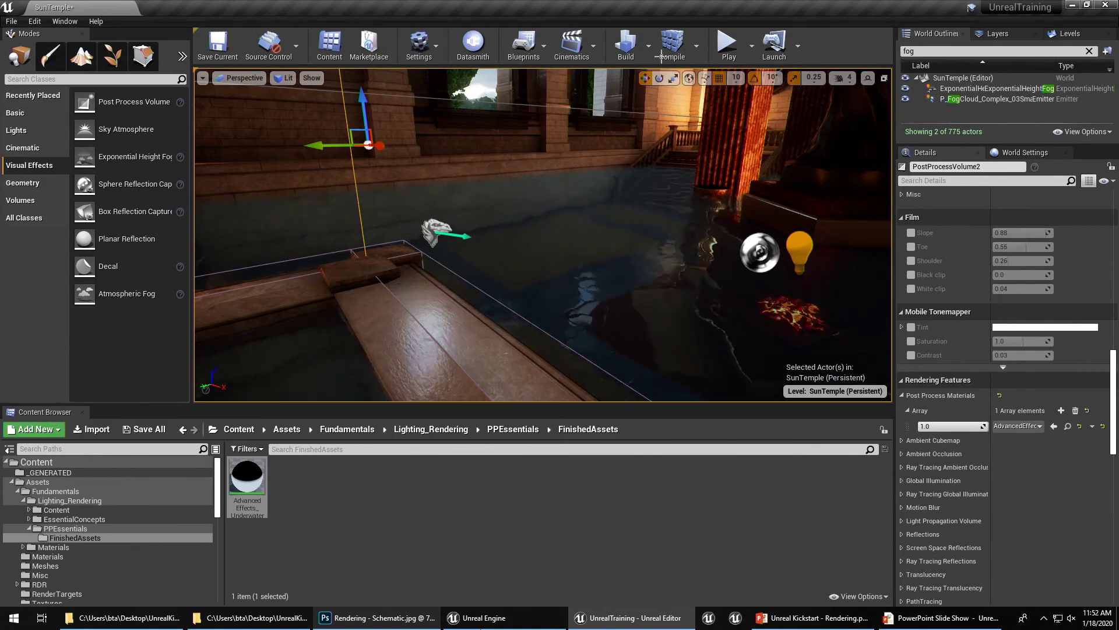
pyautogui.moveTo(612, 204); pyautogui.dragTo(402, 192, button='right')
pyautogui.moveTo(601, 233); pyautogui.dragTo(536, 220, button='right')
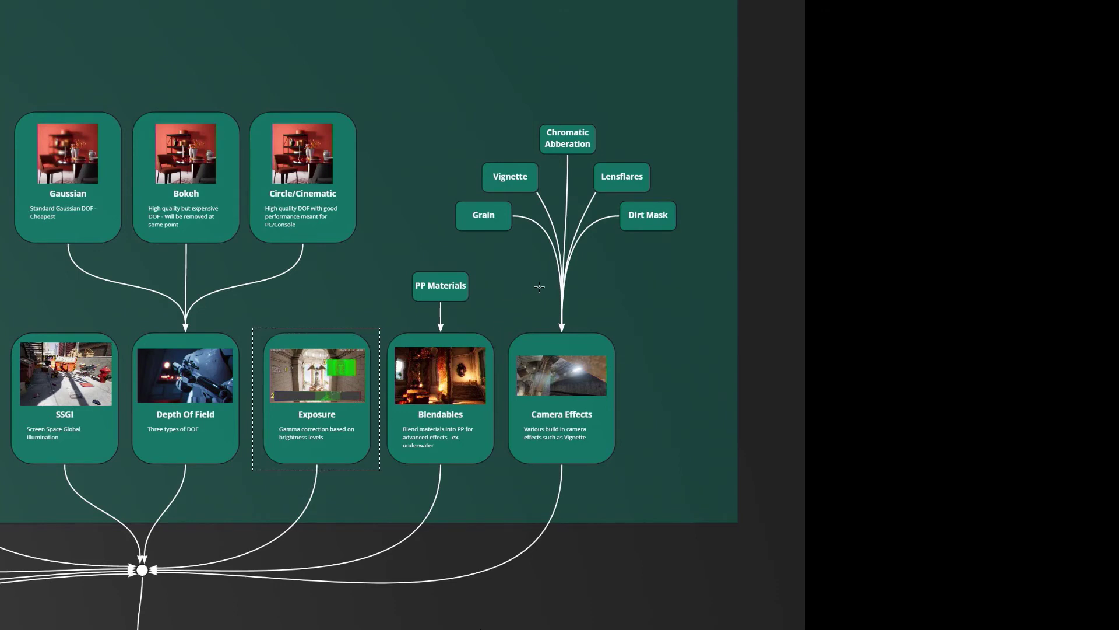
# Outline the Camera Effects card and its group of five effect nodes on the Photoshop rendering schematic, and switch back to Unreal Editor.
pyautogui.moveTo(511, 312); pyautogui.dragTo(643, 463)
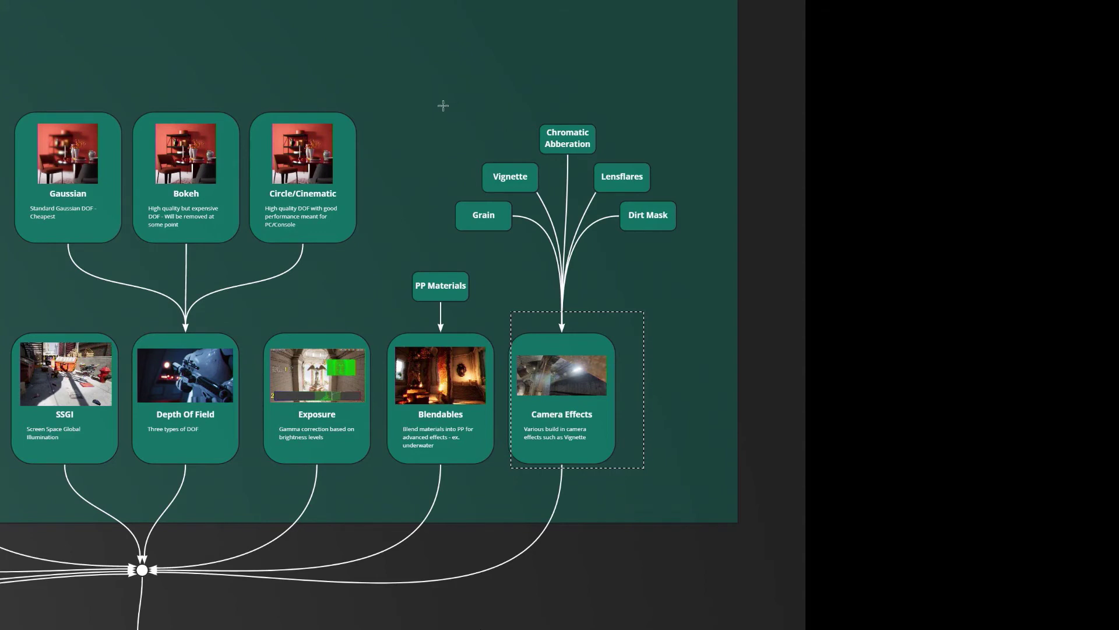
pyautogui.moveTo(700, 285); pyautogui.dragTo(688, 258)
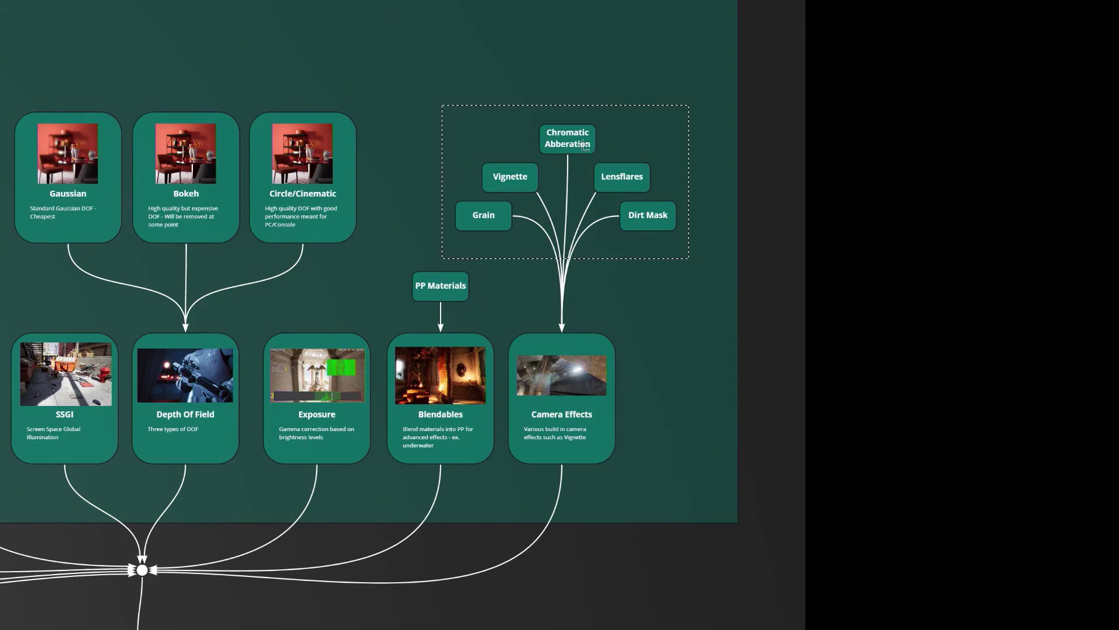
pyautogui.hotkey('alt', 'Tab')
# Select the temple's main PostProcessVolume and expand its Lens Flares settings.
pyautogui.click(491, 249)
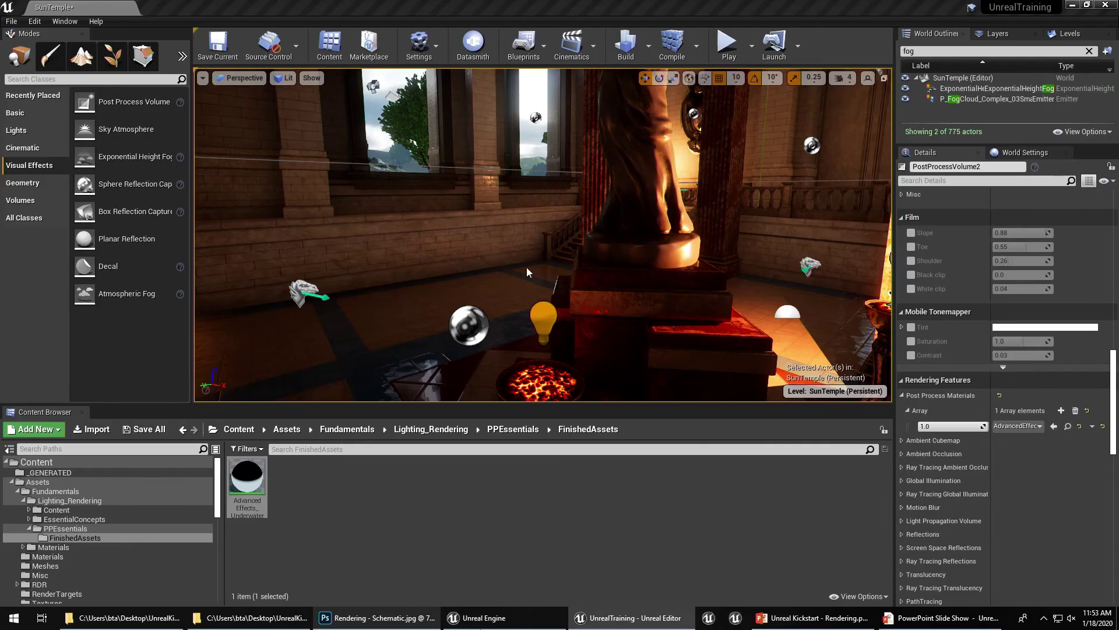
pyautogui.moveTo(491, 248)
pyautogui.mouseDown(button='right')
pyautogui.moveTo(746, 252)
pyautogui.moveTo(491, 248)
pyautogui.mouseUp(button='right')
pyautogui.click(600, 168)
pyautogui.moveTo(600, 167); pyautogui.dragTo(513, 175, button='right')
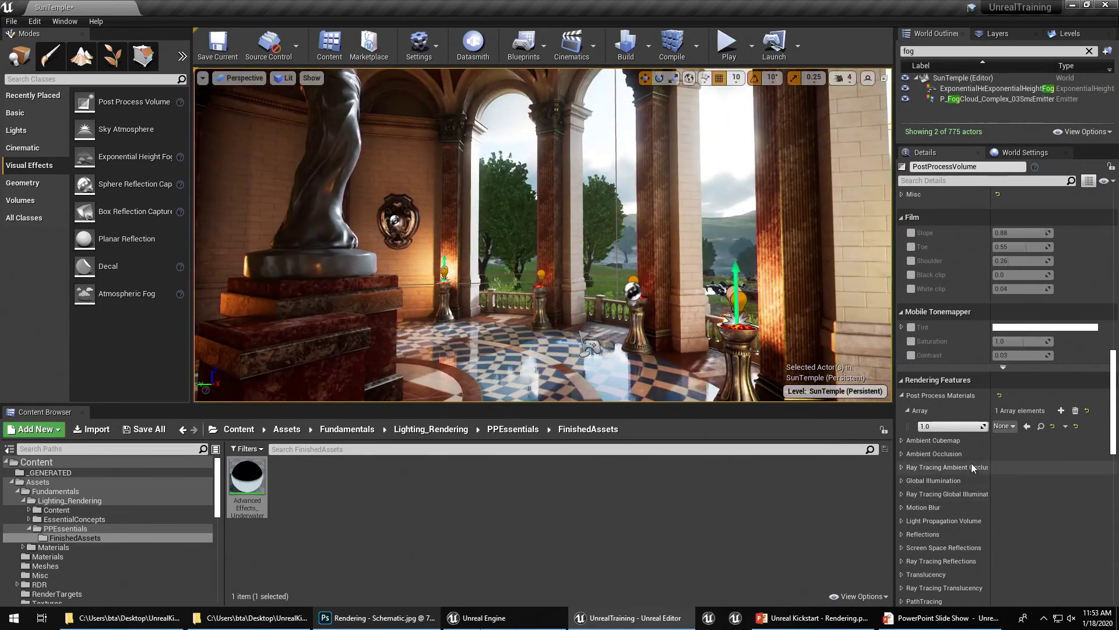
pyautogui.scroll(-5, 972, 408)
pyautogui.scroll(10, 955, 374)
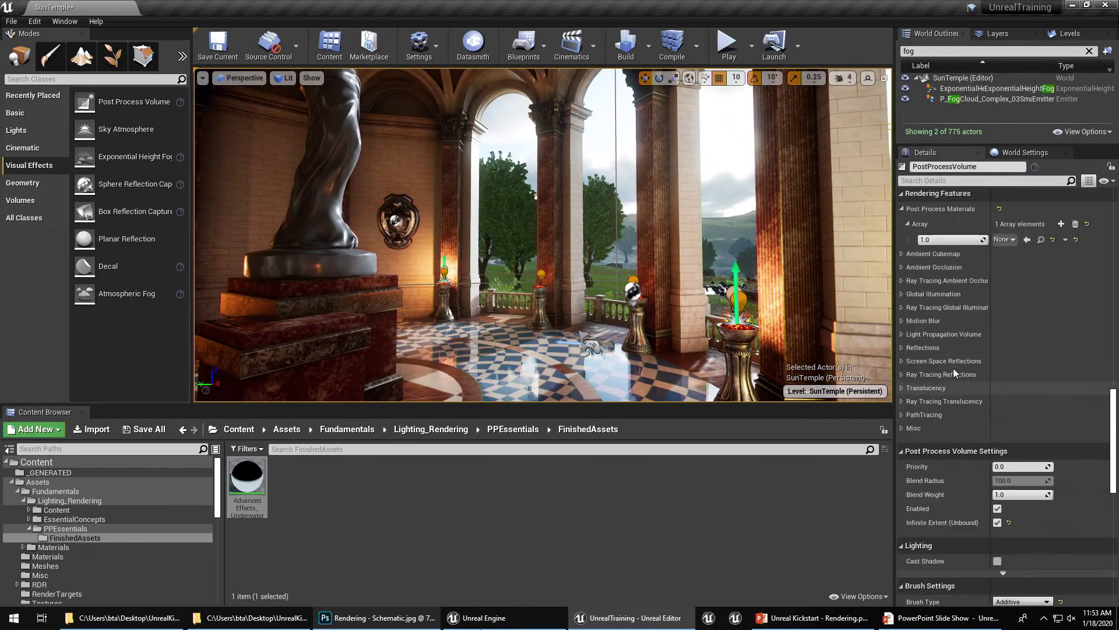
pyautogui.scroll(2, 920, 350)
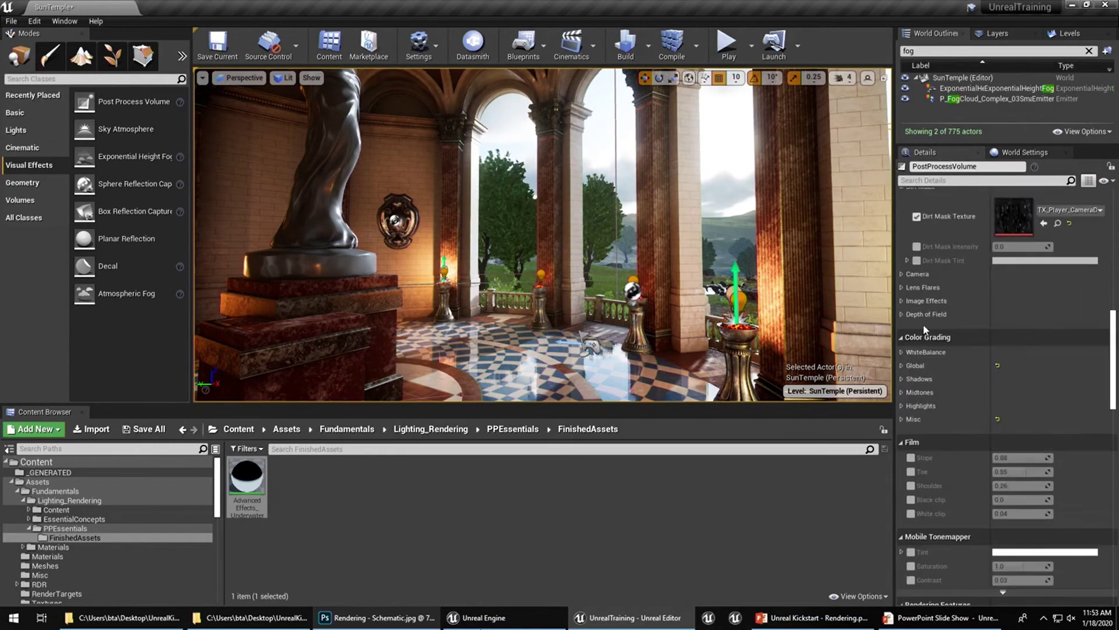
pyautogui.click(903, 287)
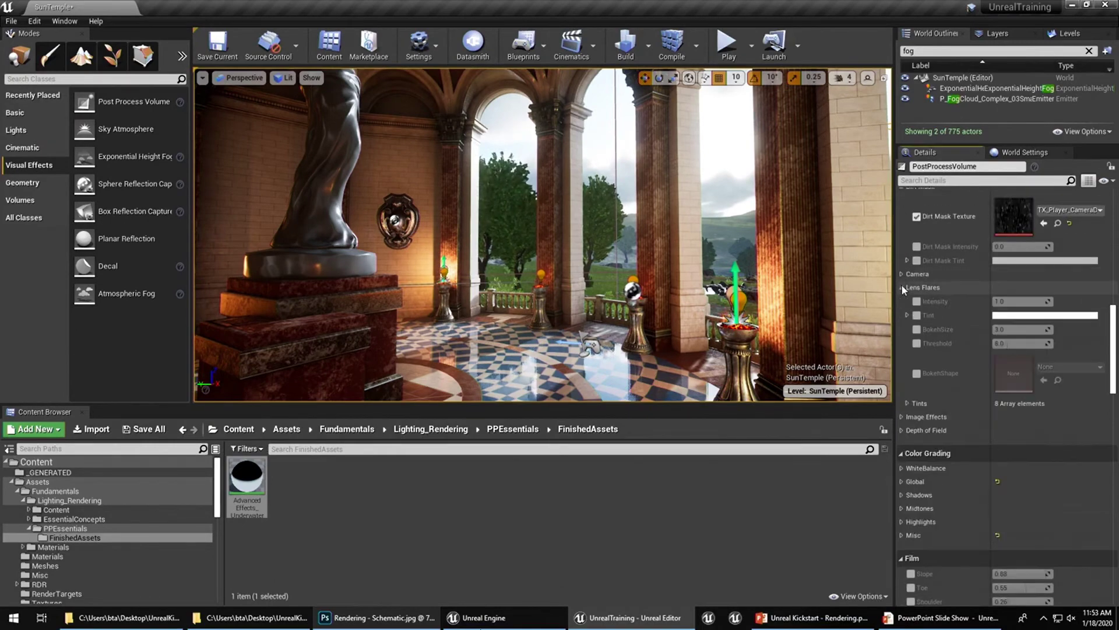
# Toggle the Lens Flares Intensity override on and off again while viewing the statue and the bright arches.
pyautogui.click(917, 302)
pyautogui.moveTo(797, 281); pyautogui.dragTo(825, 247, button='right')
pyautogui.moveTo(885, 313)
pyautogui.mouseDown(button='right')
pyautogui.moveTo(886, 344)
pyautogui.moveTo(885, 315)
pyautogui.moveTo(885, 326)
pyautogui.mouseUp(button='right')
pyautogui.click(917, 301)
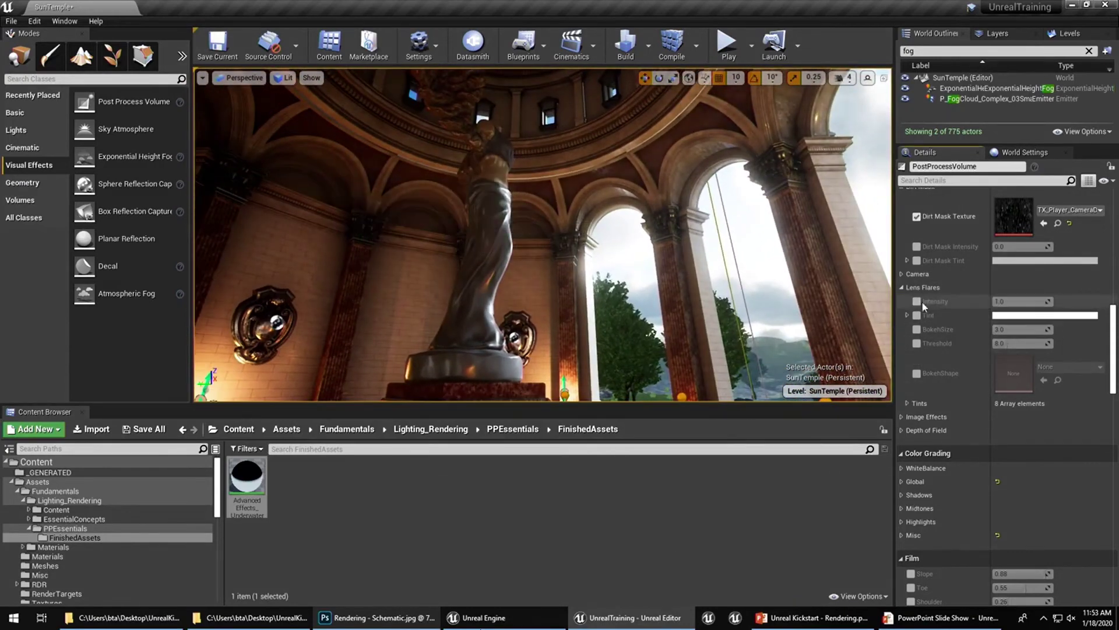
pyautogui.scroll(2, 942, 352)
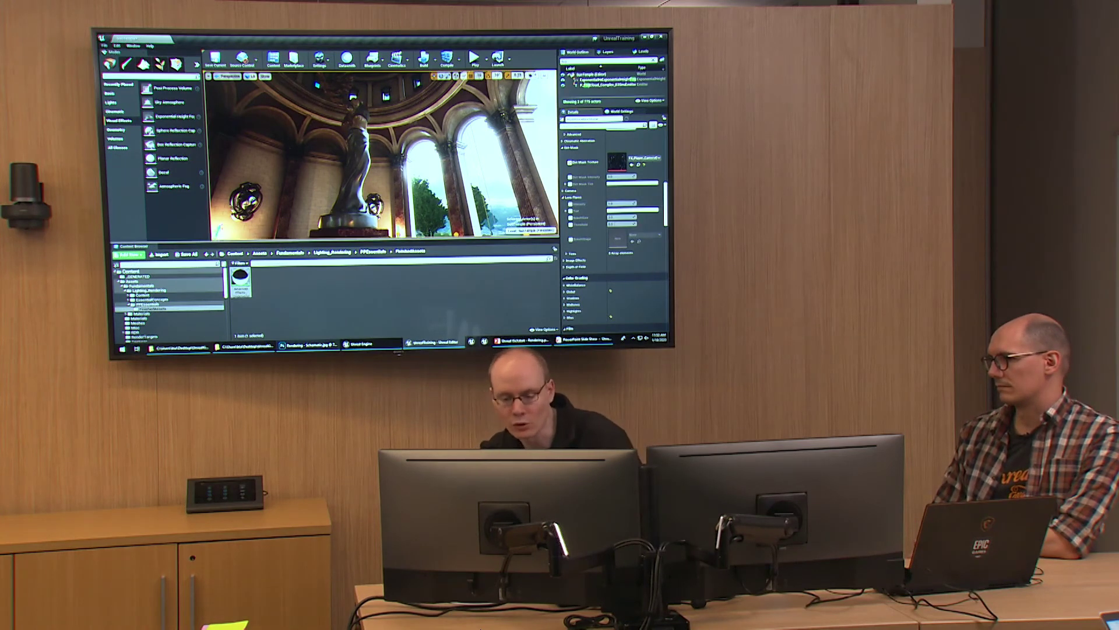
pyautogui.moveTo(350, 186); pyautogui.dragTo(341, 207, button='right')
# Search the console commands for "ssr".
pyautogui.press('`')
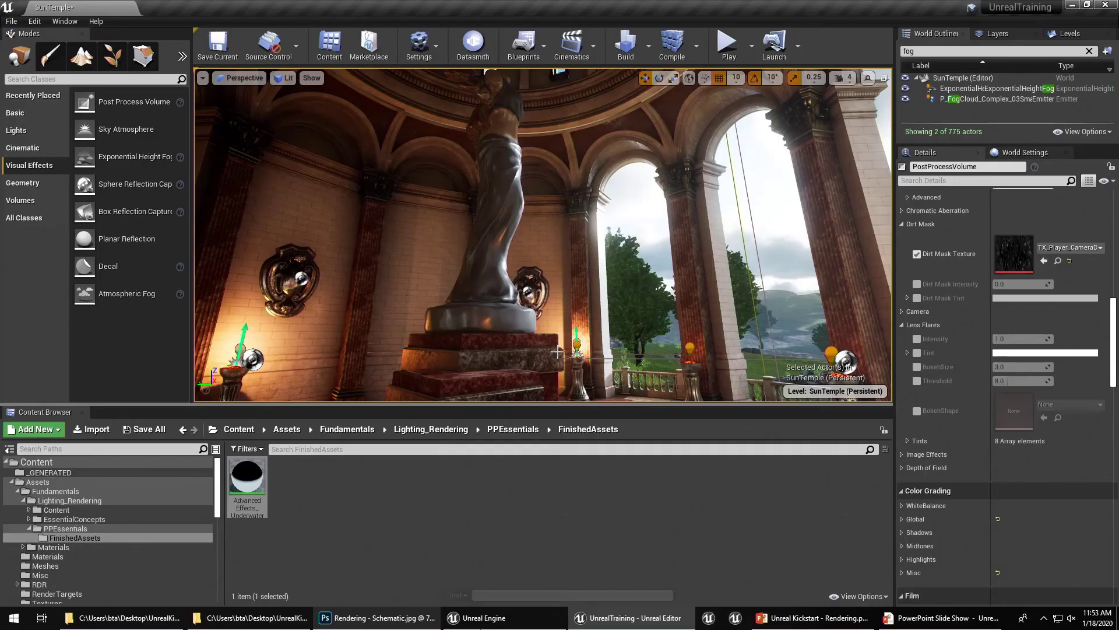
pyautogui.write('r.')
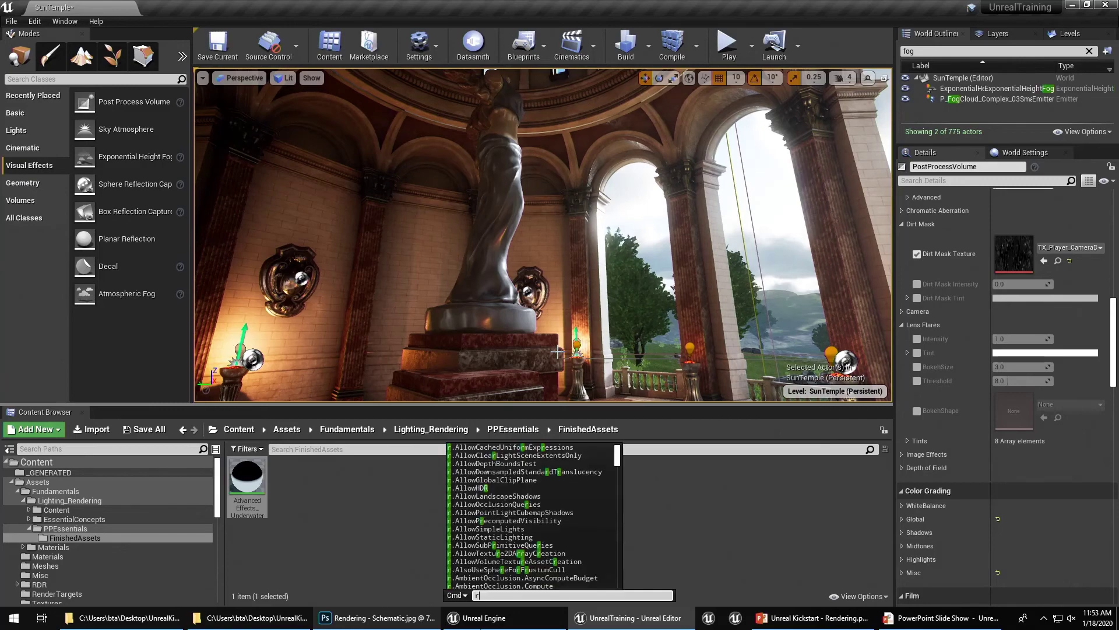
pyautogui.press('BackSpace')
pyautogui.press('BackSpace')
pyautogui.write('ssr')
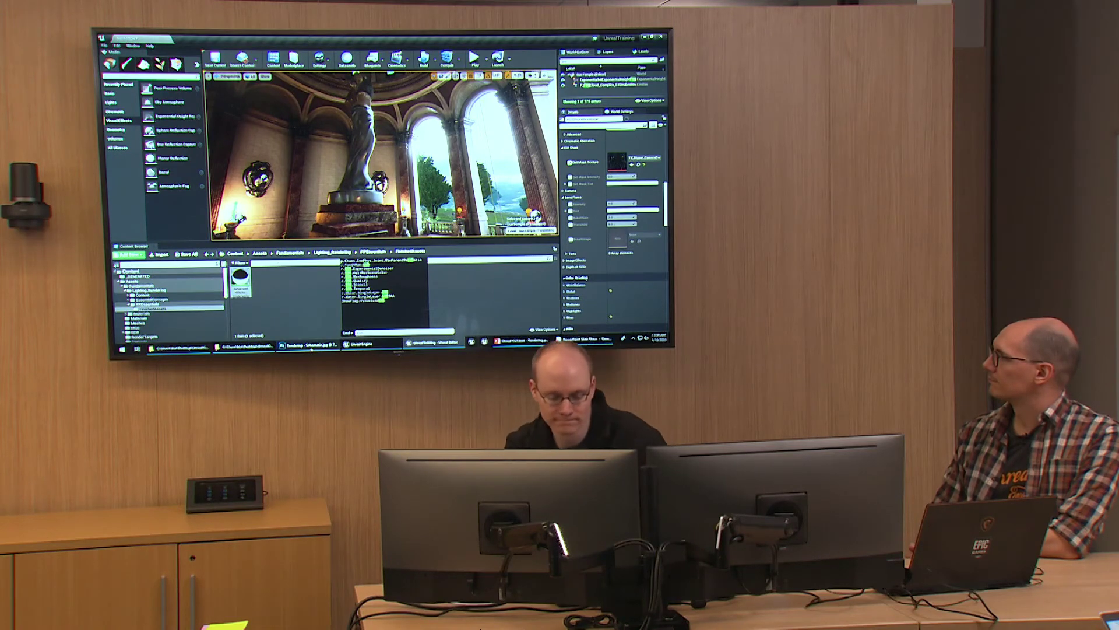
# Switch to the rendering schematic in Photoshop and bring the Final Frame node and Performance section into view.
pyautogui.click(309, 346)
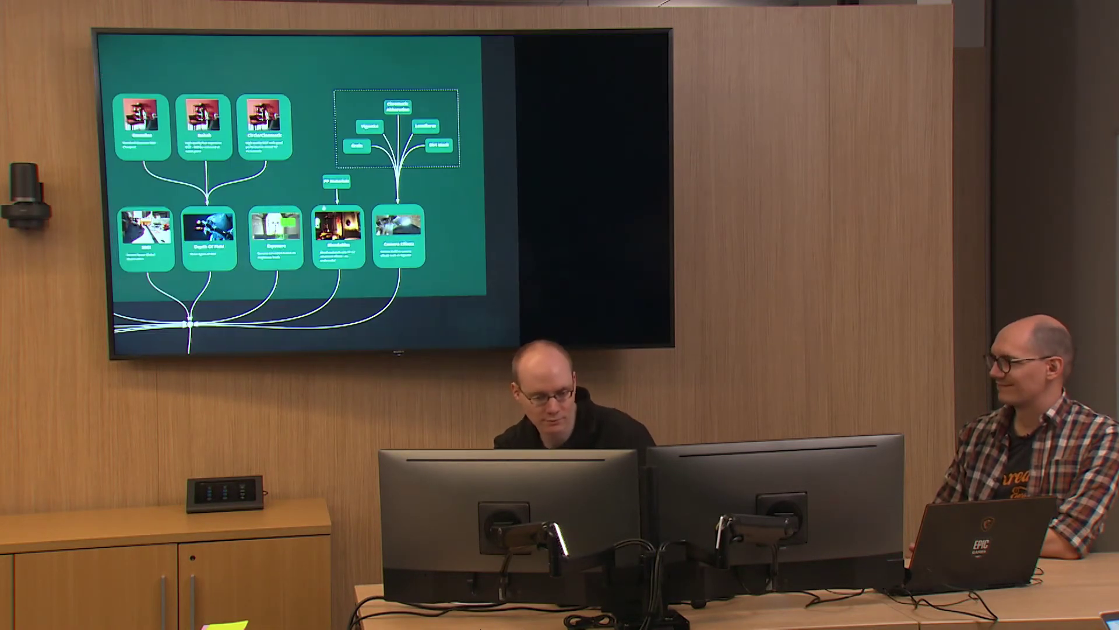
pyautogui.moveTo(239, 231); pyautogui.dragTo(364, 230)
pyautogui.scroll(-3, 356, 192)
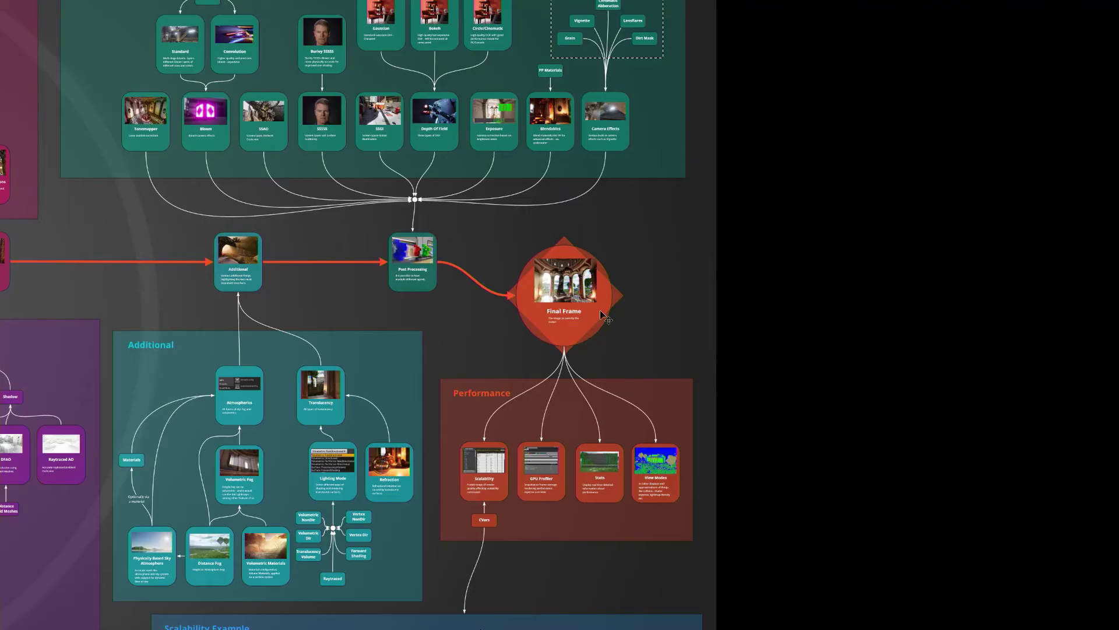
pyautogui.scroll(2, 600, 319)
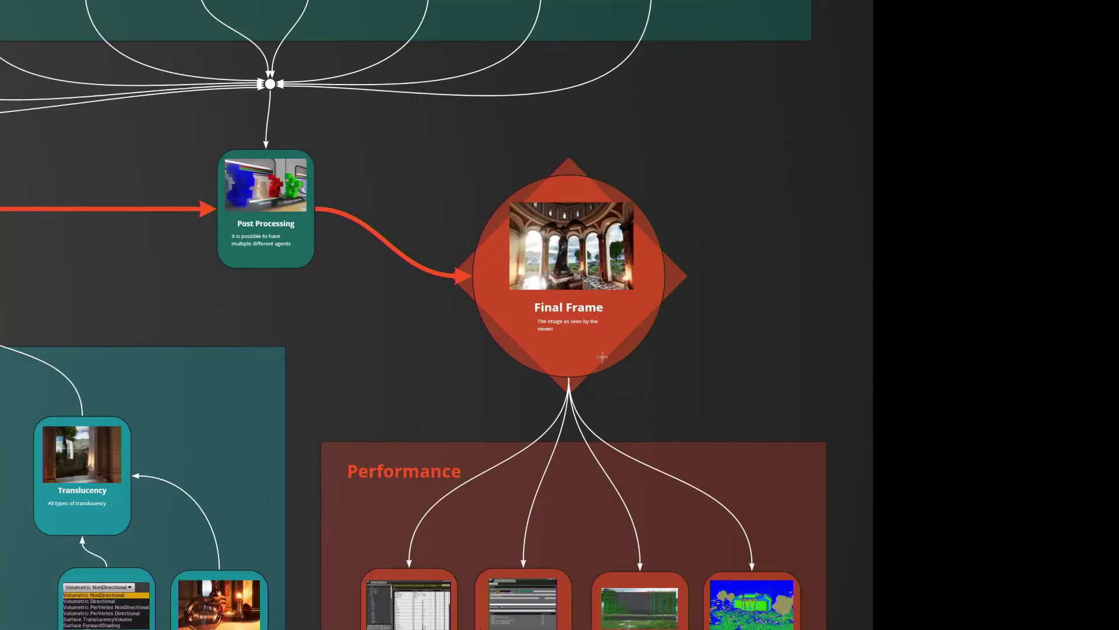